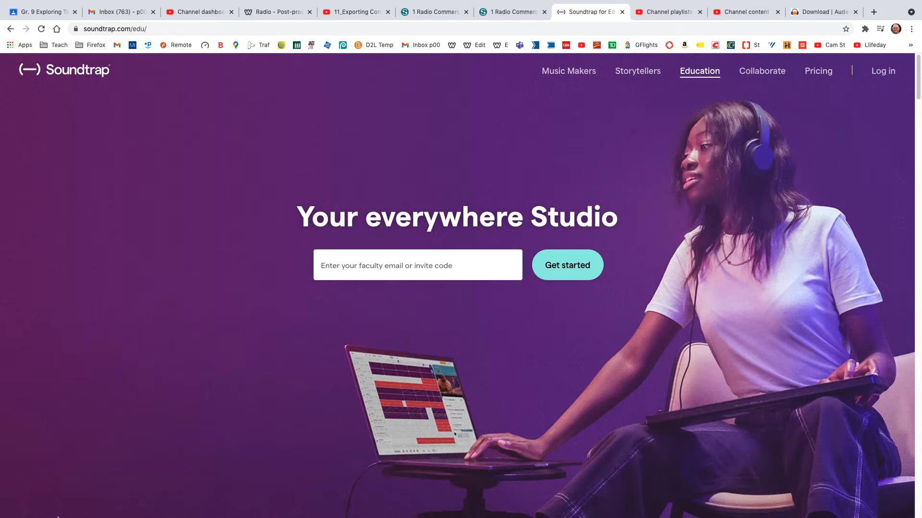
# Switch to the class website in the browser and open the Radio - Post-production page under Gr.9 TV & Video
pyautogui.click(18, 507)
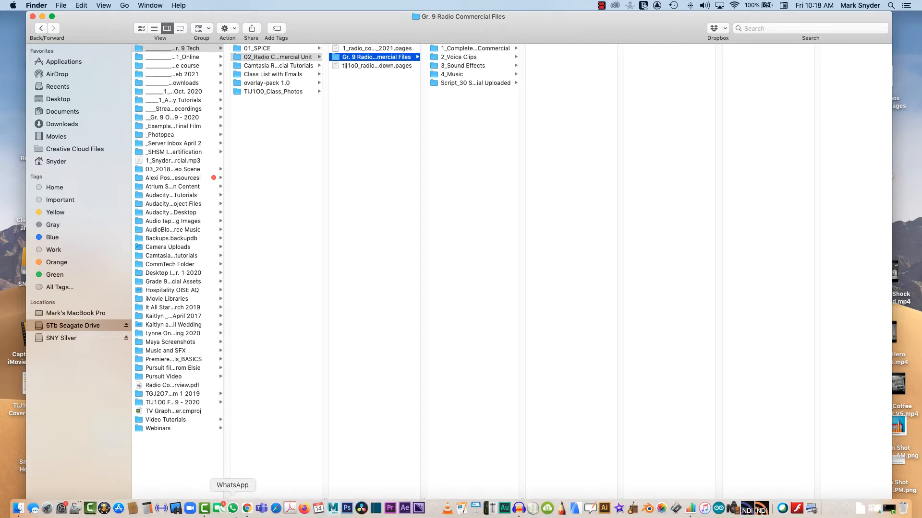
pyautogui.click(247, 505)
pyautogui.click(274, 12)
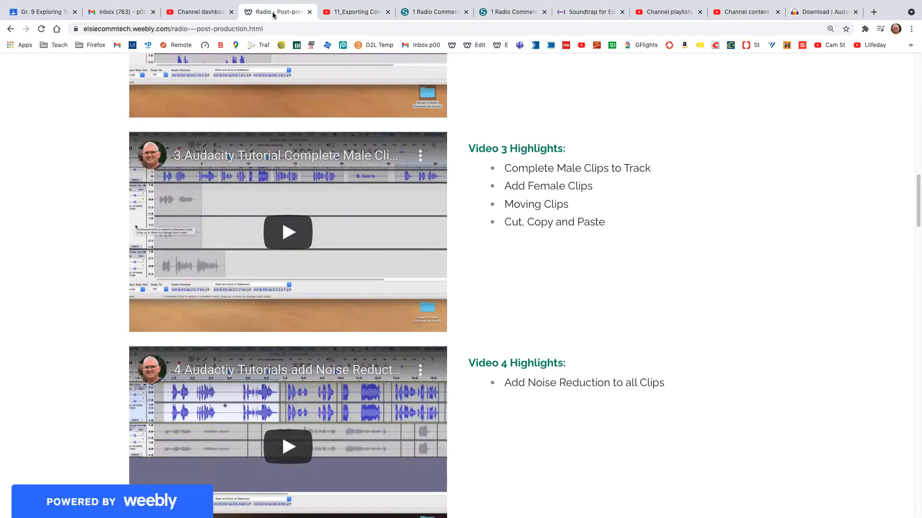
pyautogui.scroll(15, 668, 223)
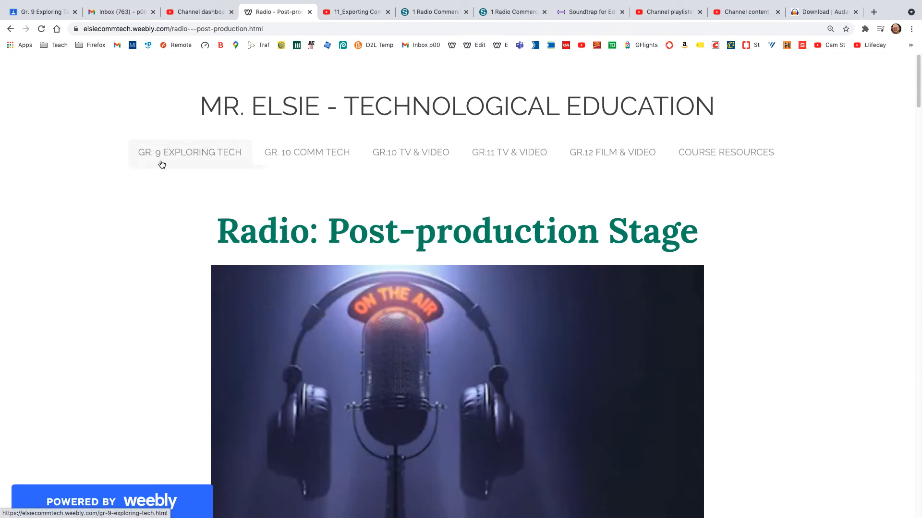
pyautogui.moveTo(162, 231)
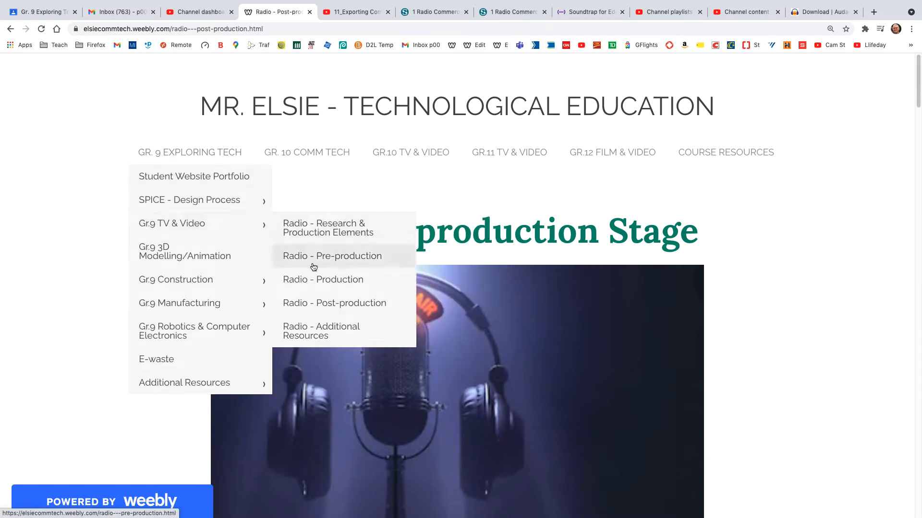
pyautogui.click(338, 305)
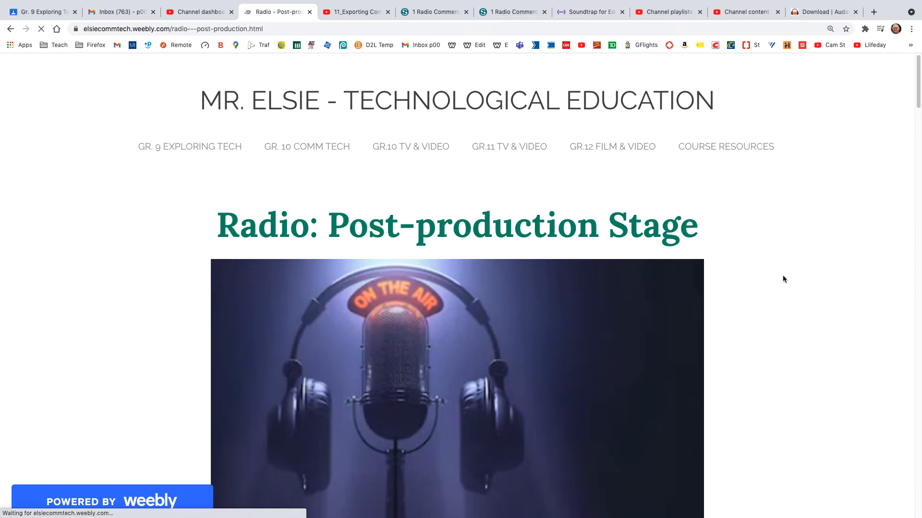
# Look through the project-specific Audacity video tutorials and their highlights on the Radio: Post-production Stage page
pyautogui.scroll(-6, 783, 280)
pyautogui.scroll(-8, 782, 278)
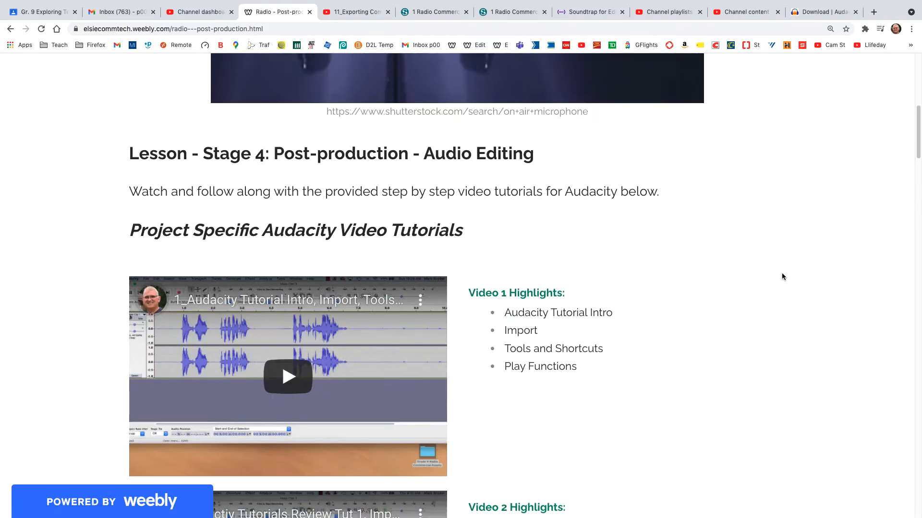
pyautogui.scroll(-2, 782, 277)
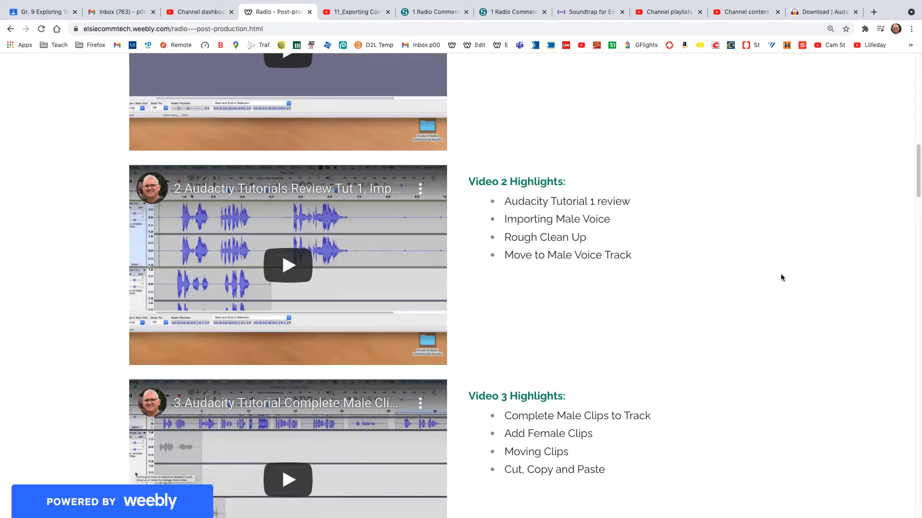
pyautogui.scroll(15, 781, 275)
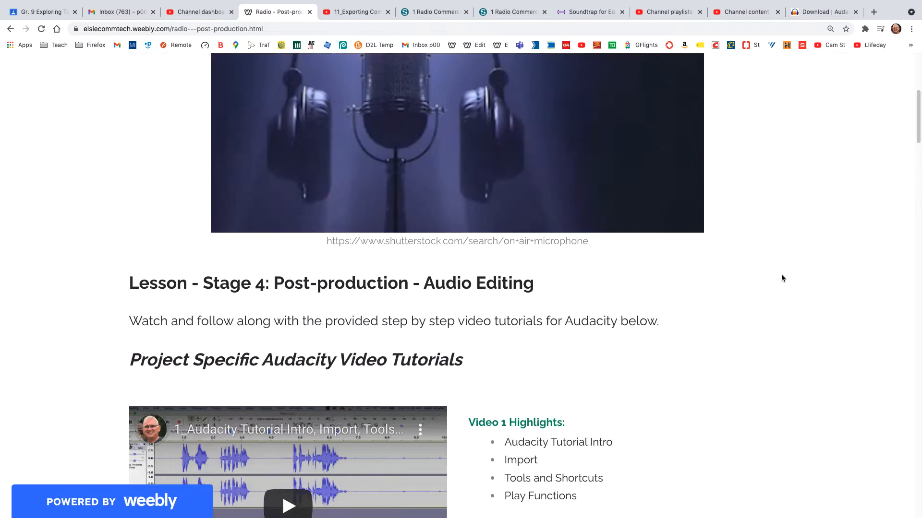
pyautogui.scroll(-4, 780, 276)
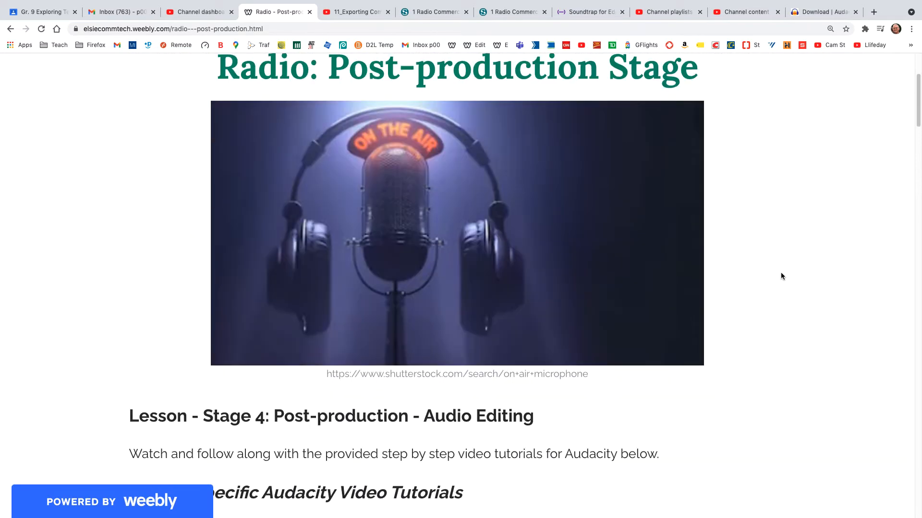
pyautogui.scroll(-20, 777, 270)
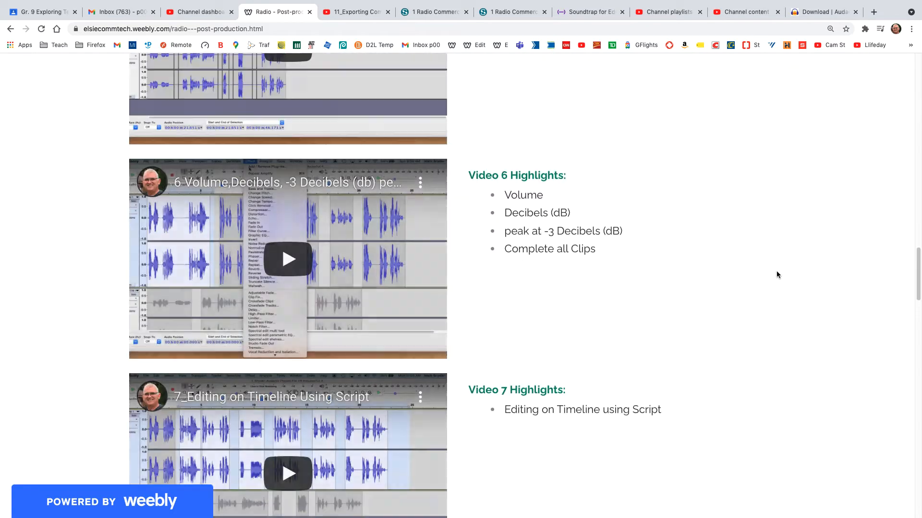
pyautogui.scroll(20, 776, 270)
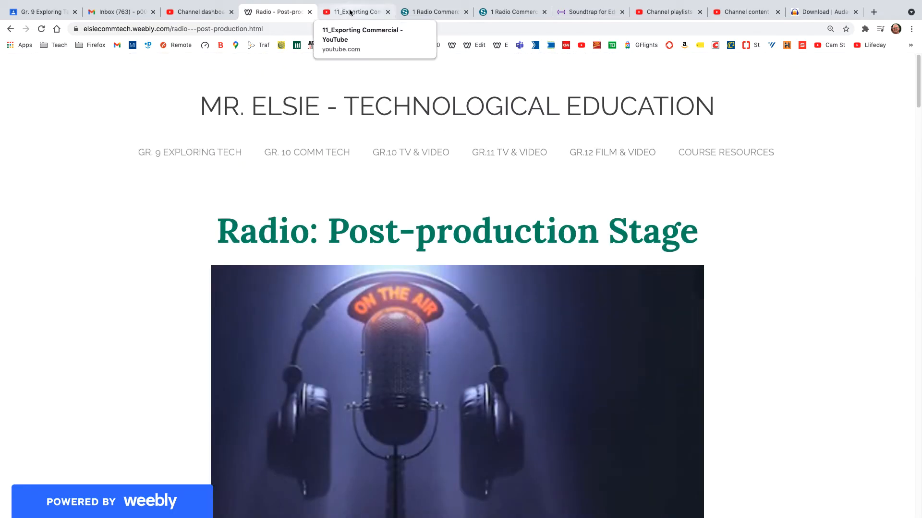
# Examine the Audacity timeline at full screen in the 11_Exporting Commercial YouTube video, leaving the video paused
pyautogui.click(351, 13)
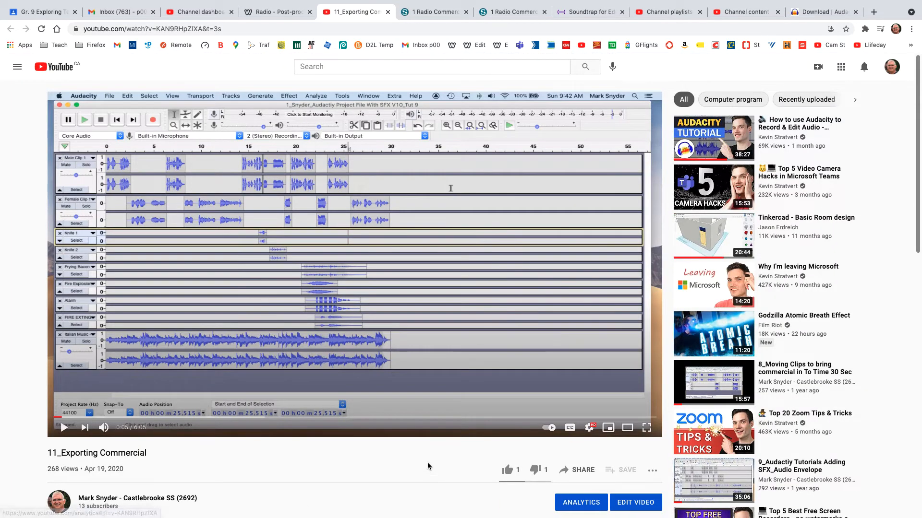
pyautogui.click(646, 428)
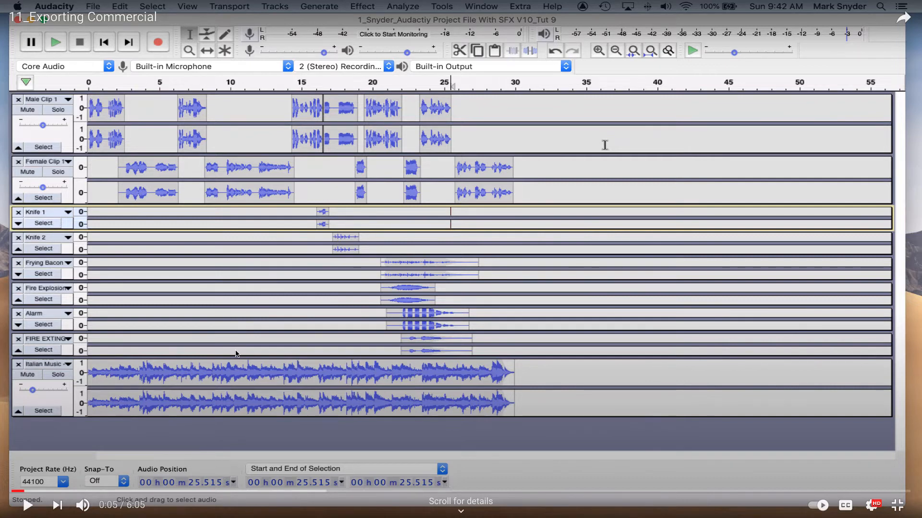
pyautogui.press('space')
pyautogui.press('space')
pyautogui.click(897, 505)
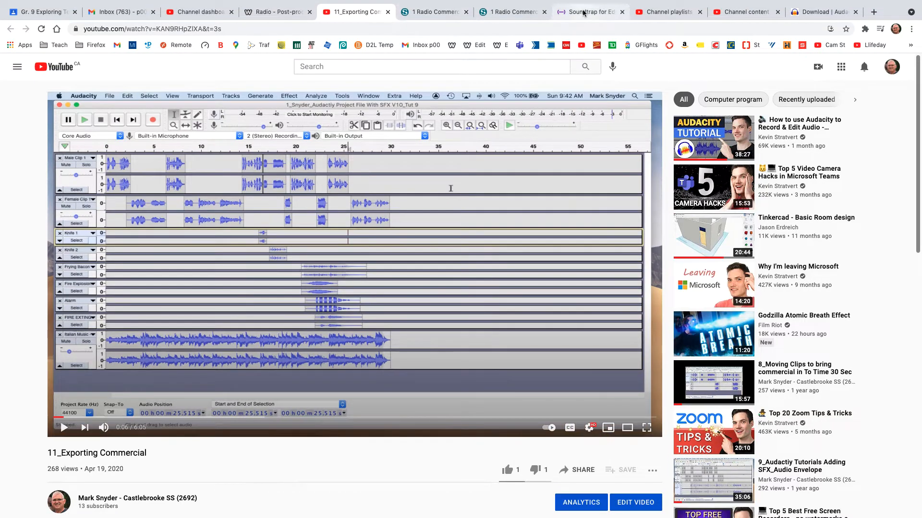
# Open the Soundtrap for Education site and log in with the school Google account
pyautogui.click(584, 11)
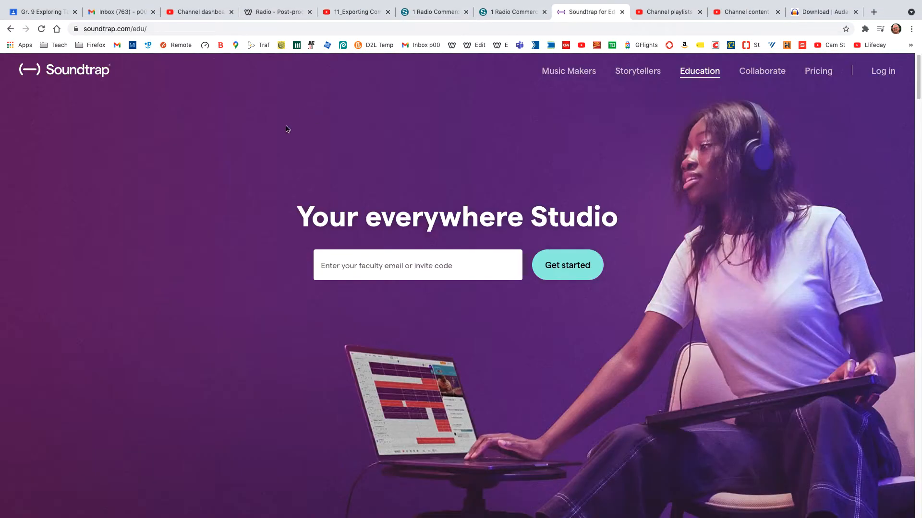
pyautogui.click(878, 76)
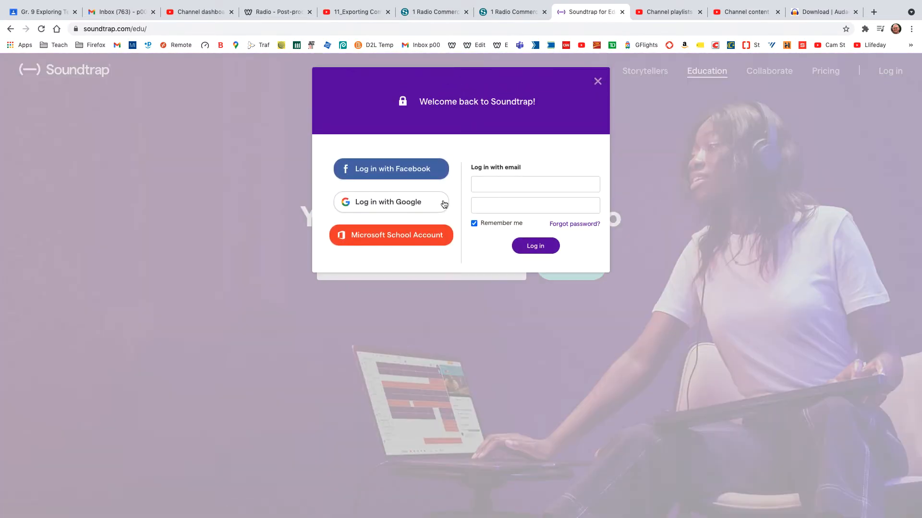
pyautogui.click(413, 207)
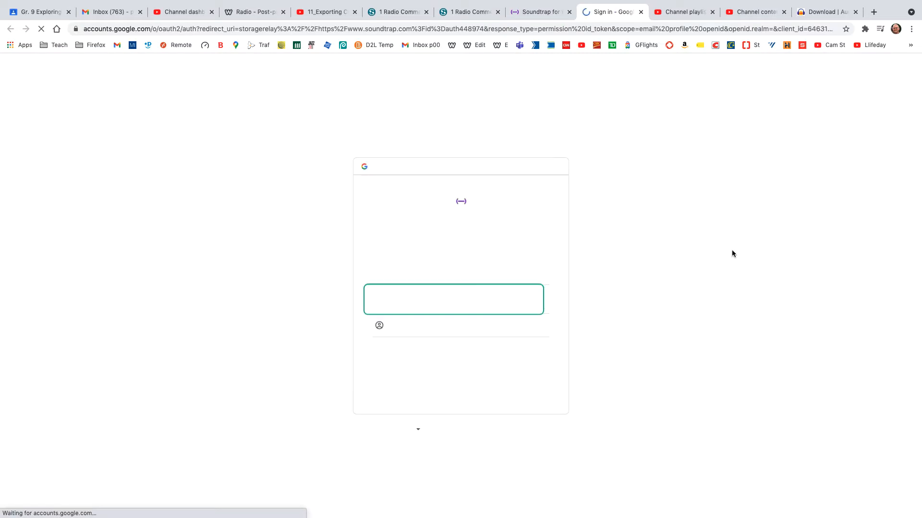
pyautogui.click(393, 272)
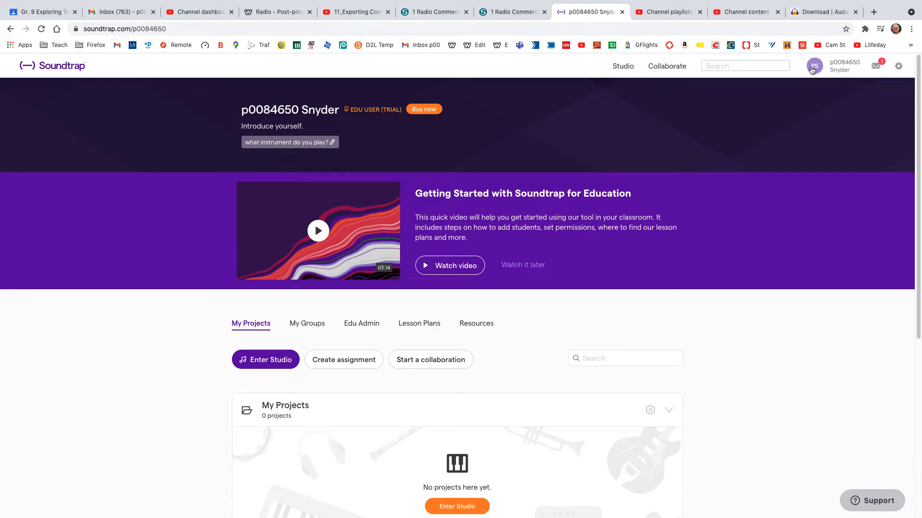
# Enter the Soundtrap studio from My Projects and create a new podcast project
pyautogui.scroll(-4, 818, 102)
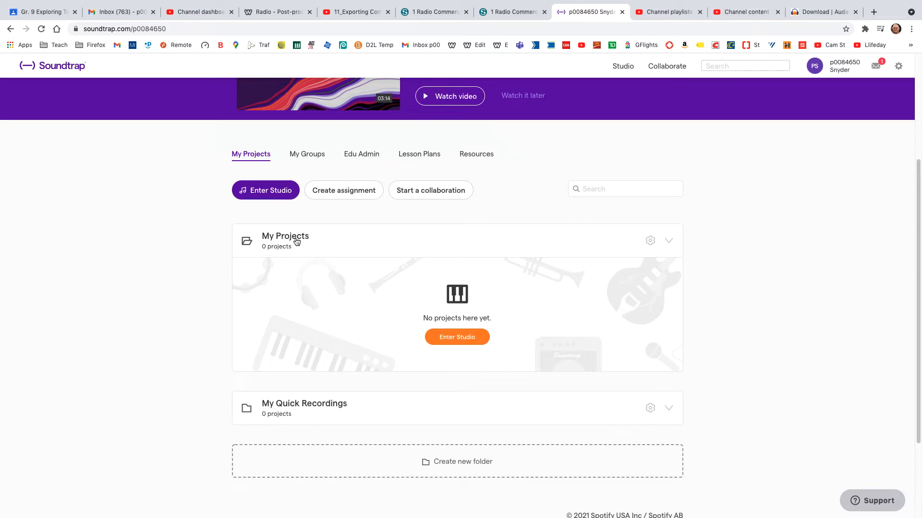
pyautogui.click(267, 192)
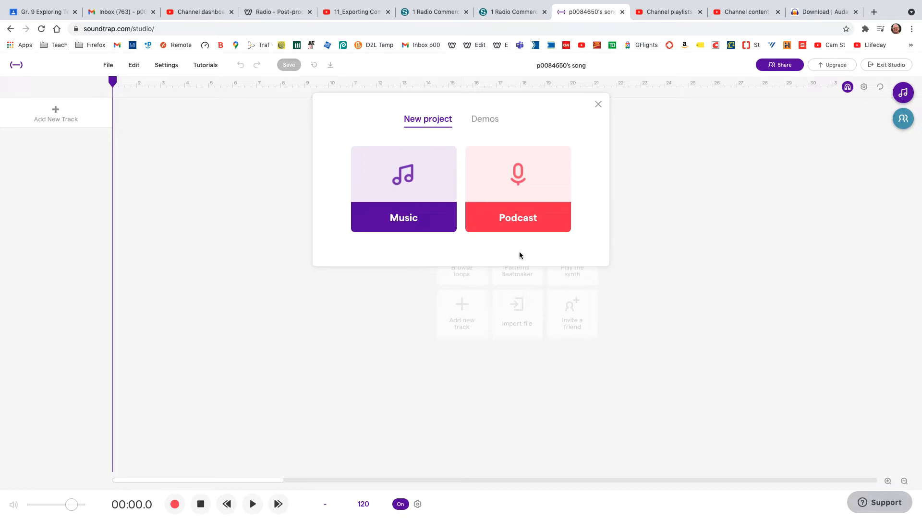
pyautogui.click(521, 222)
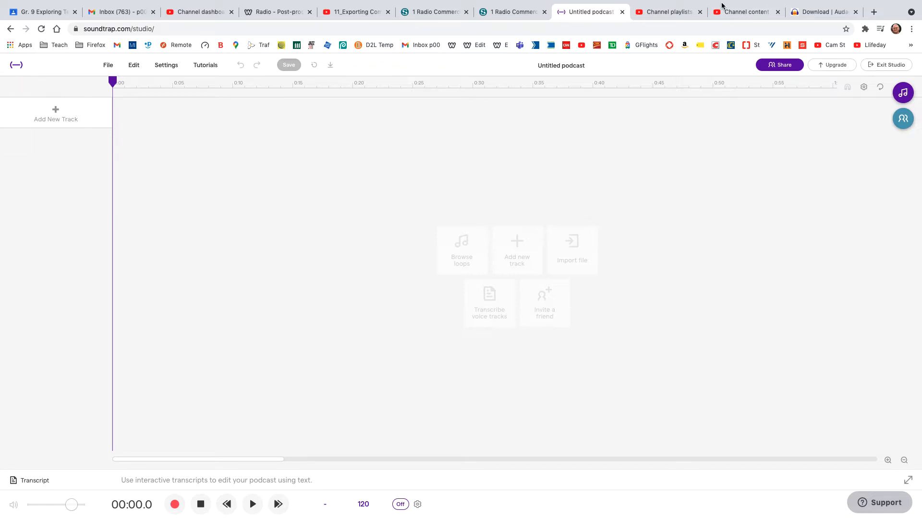
# Review the Audacity track layout in the 11_Exporting Commercial video at full screen, check the Radio: Post-production page, and return to the podcast project
pyautogui.click(354, 13)
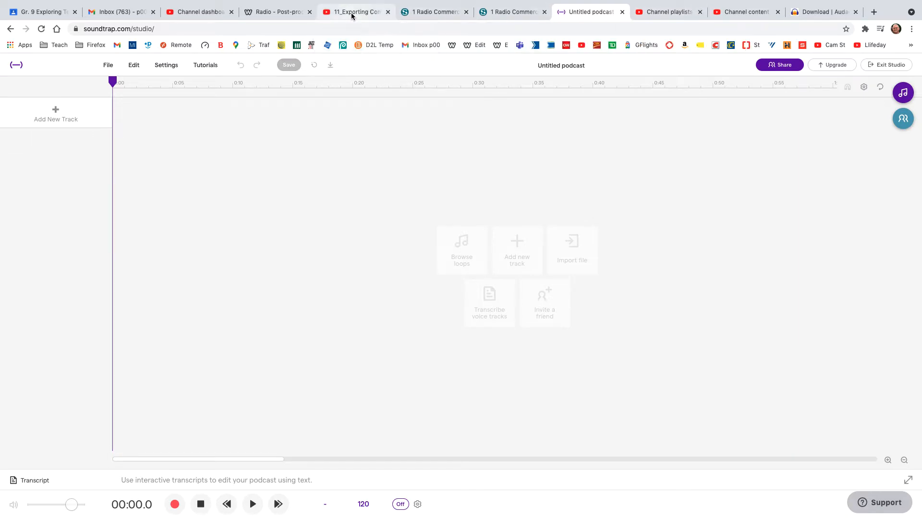
pyautogui.click(646, 428)
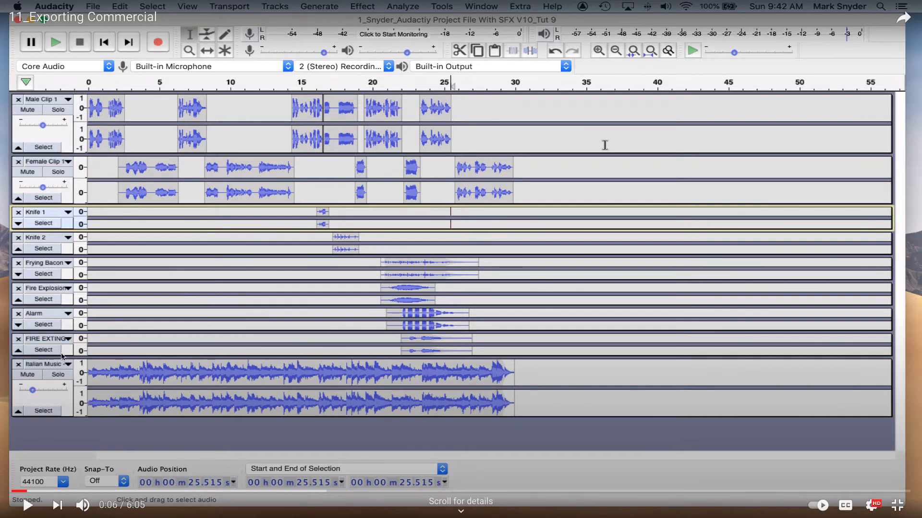
pyautogui.click(896, 505)
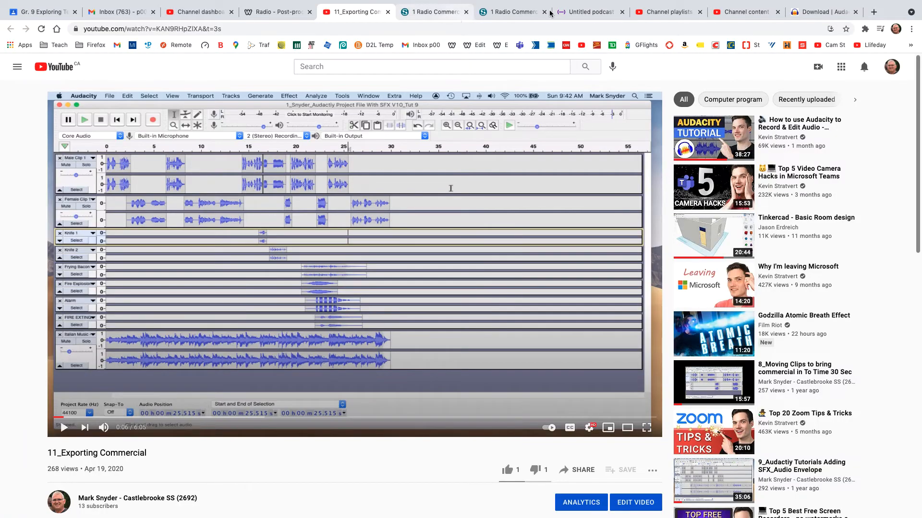
pyautogui.click(552, 12)
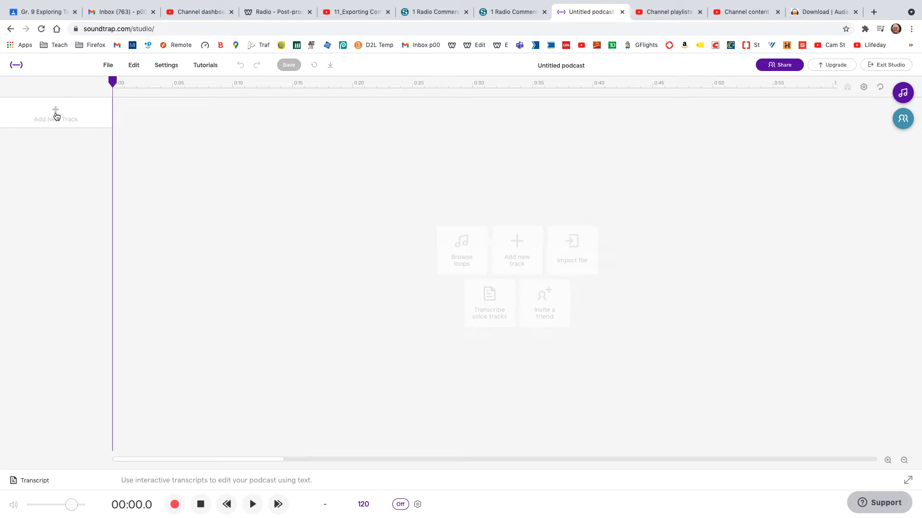
pyautogui.click(259, 14)
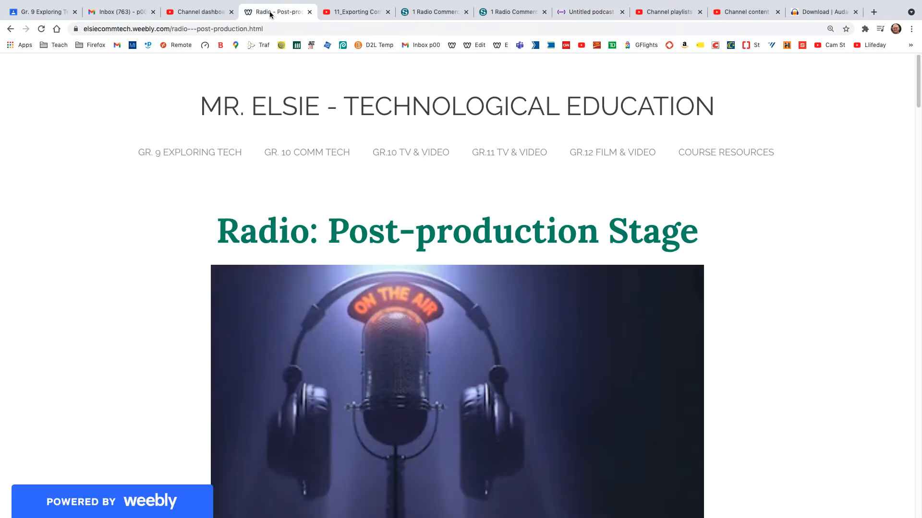
pyautogui.click(571, 12)
# Switch to Finder and open 1_Radio Commercial_Script Template Recorded Version.pdf from the Script_30 Sec. Radio Commercial Uploaded folder
pyautogui.click(19, 507)
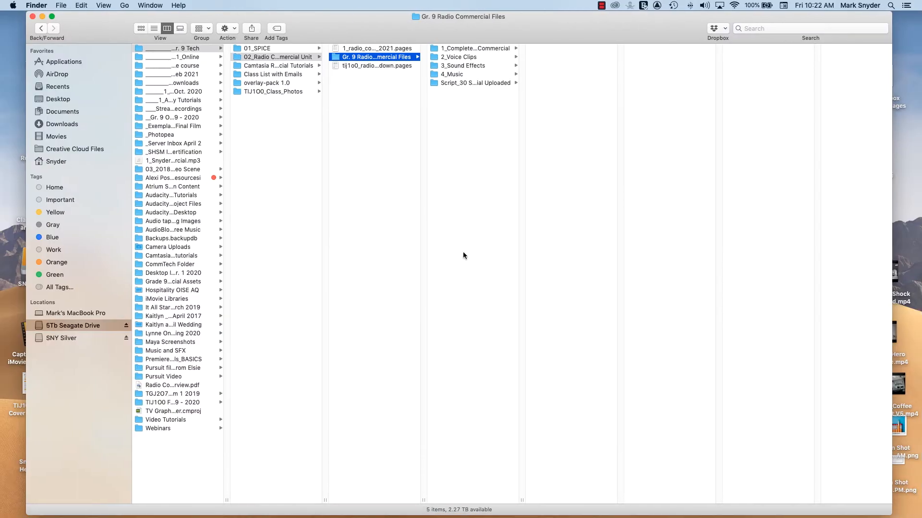
pyautogui.click(474, 83)
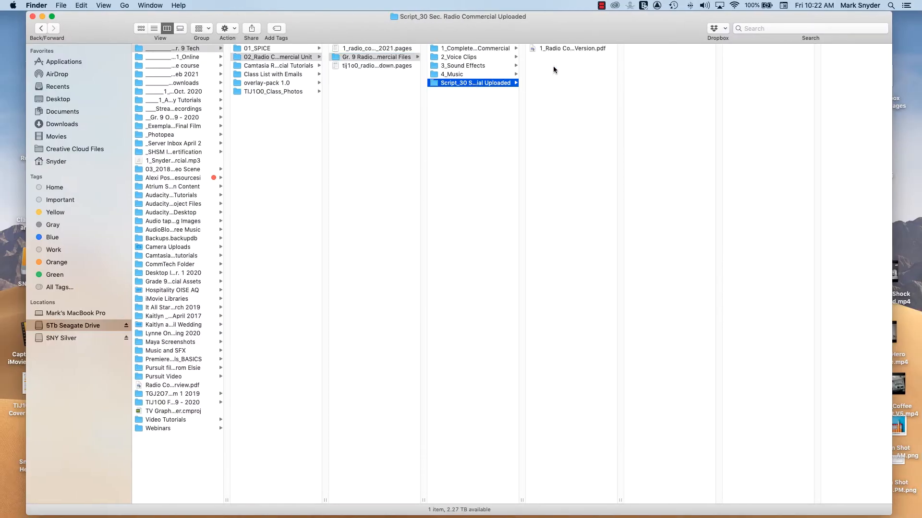
pyautogui.click(560, 47)
pyautogui.doubleClick(560, 47)
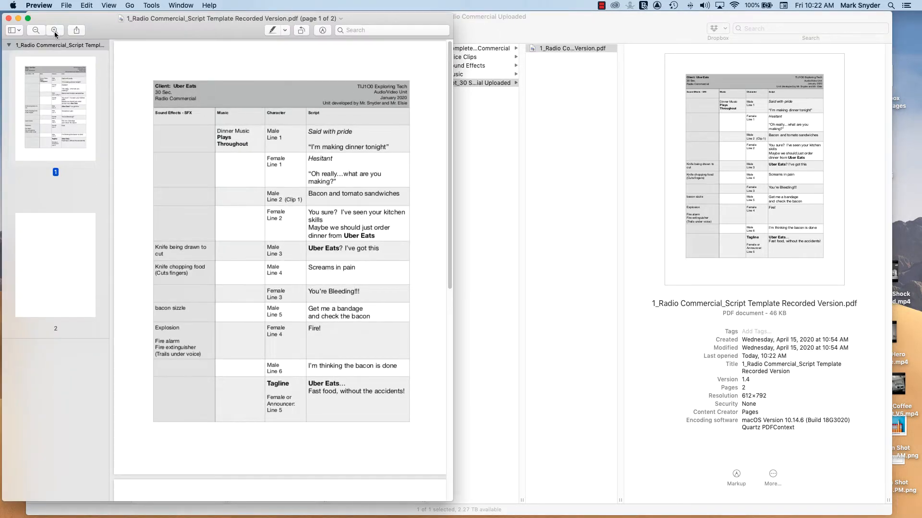
# Read the Uber Eats radio commercial script at full screen, restore the Preview window and shift it aside
pyautogui.click(27, 19)
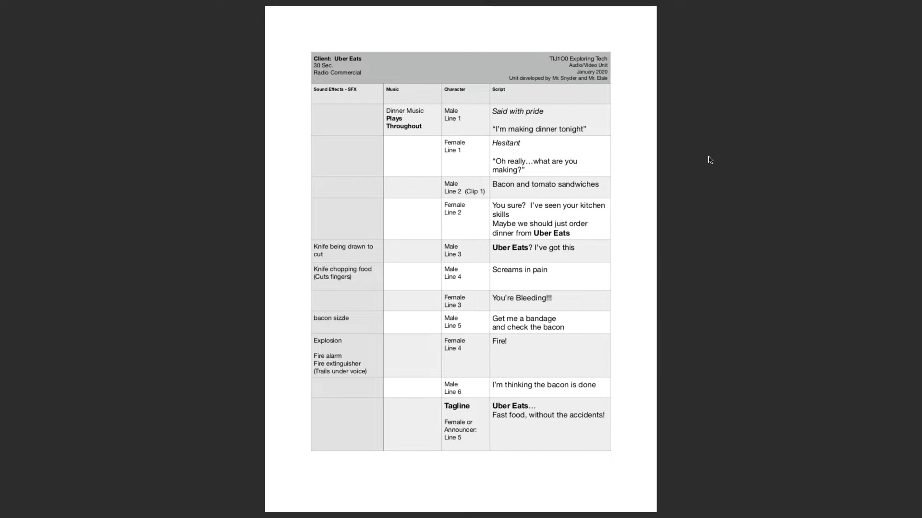
pyautogui.moveTo(911, 517)
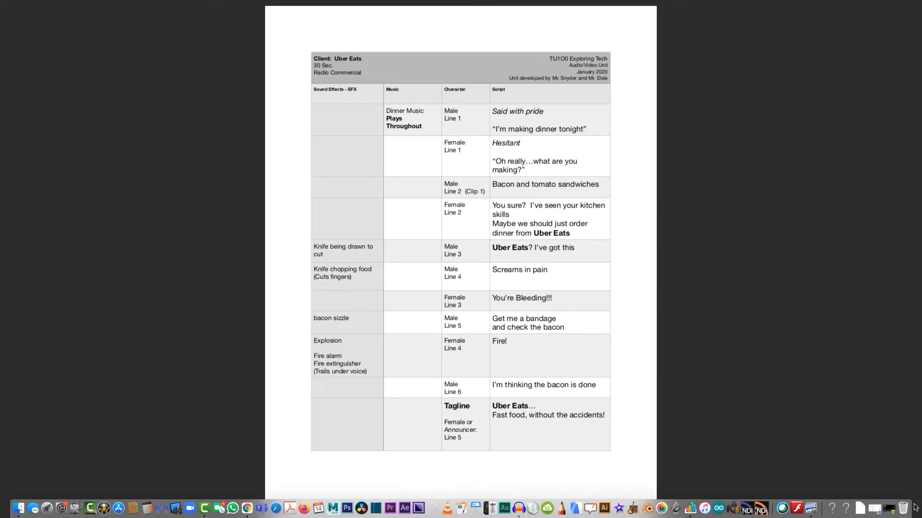
pyautogui.press('Escape')
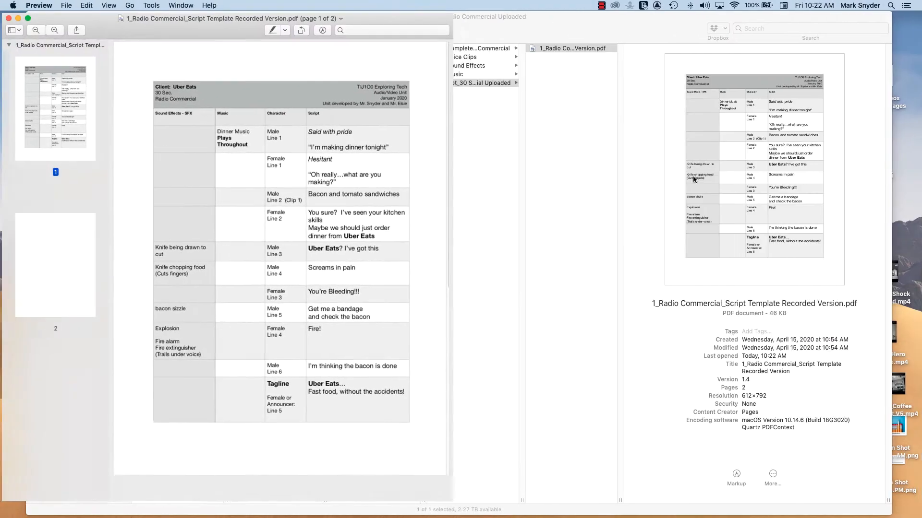
pyautogui.moveTo(226, 24); pyautogui.dragTo(142, 27)
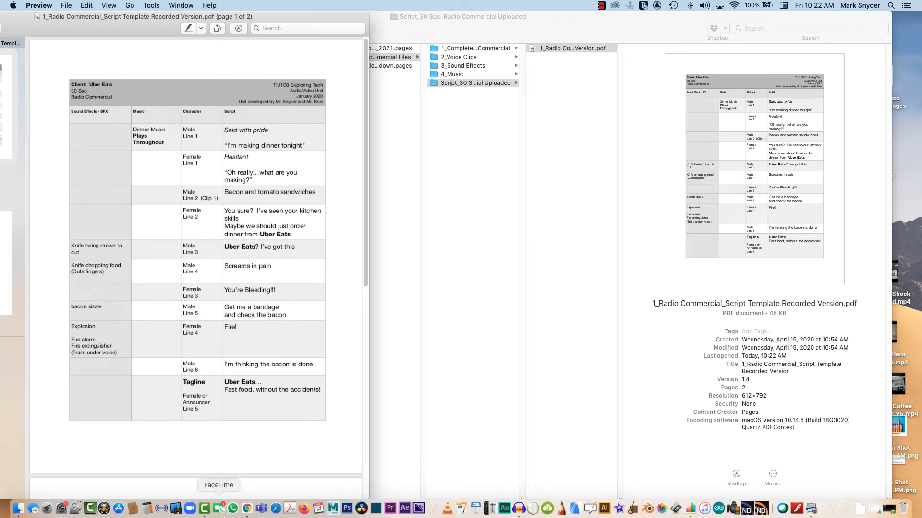
# Switch back to the Soundtrap podcast project, view the dialog for inviting people and close it without adding anyone
pyautogui.click(247, 510)
pyautogui.click(537, 309)
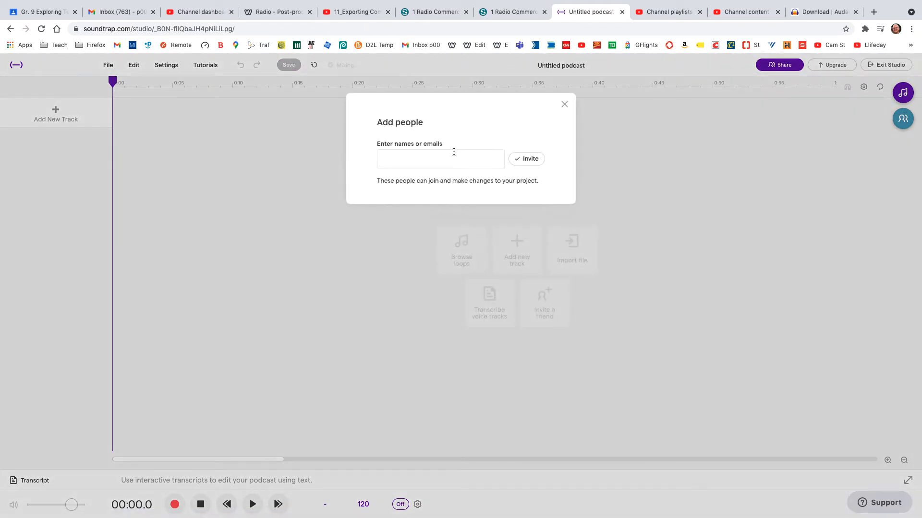
pyautogui.click(564, 102)
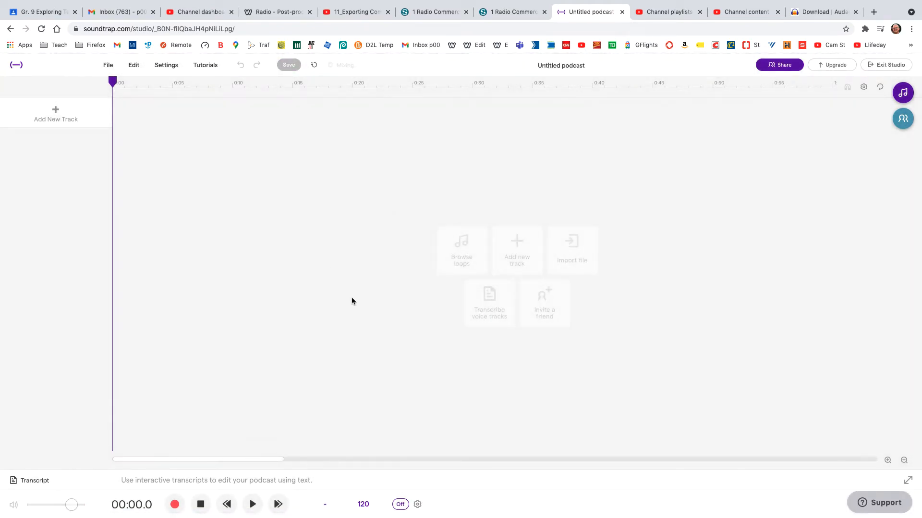
# Add a Voice & microphones track to the podcast and close its instrument pane
pyautogui.click(54, 113)
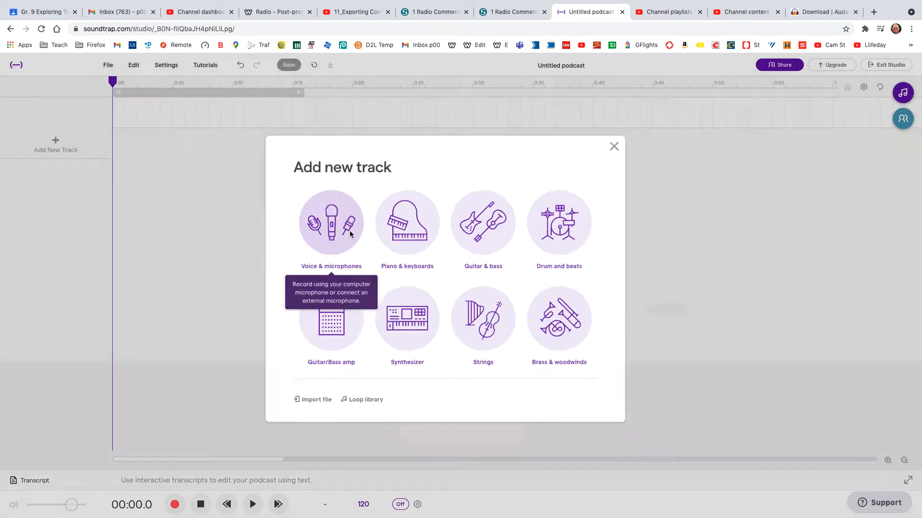
pyautogui.click(340, 224)
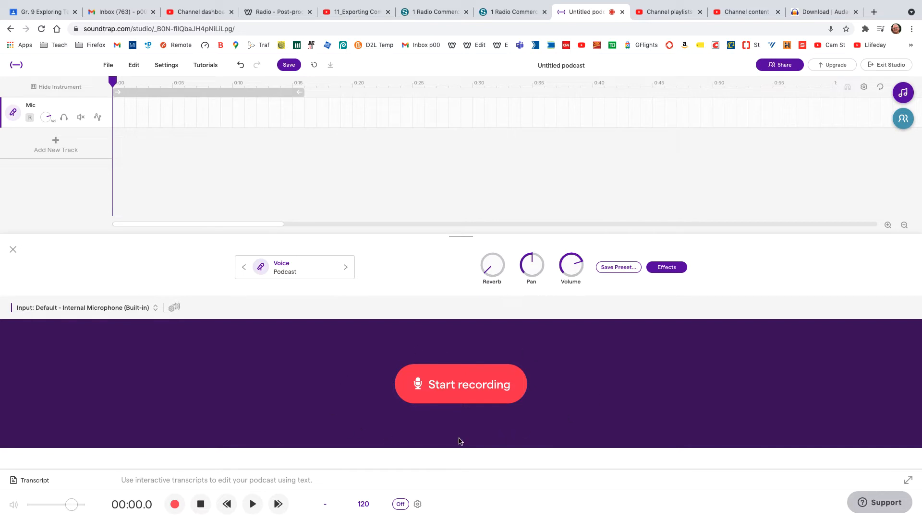
pyautogui.click(12, 251)
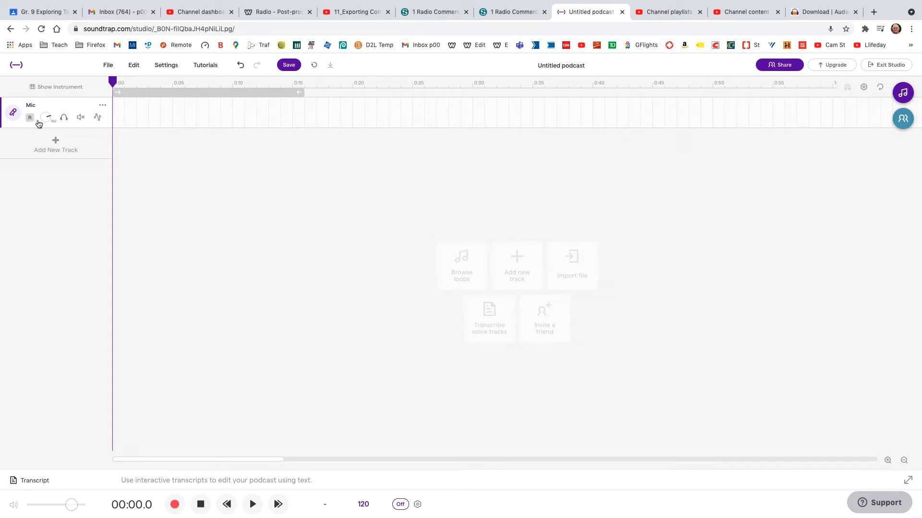
# Import Male Clip 1.mp3 into the Mic track from 2_Voice Clips > Male Voice in the Gr. 9 Radio Commercial Files folder on the 5Tb Seagate Drive
pyautogui.click(103, 107)
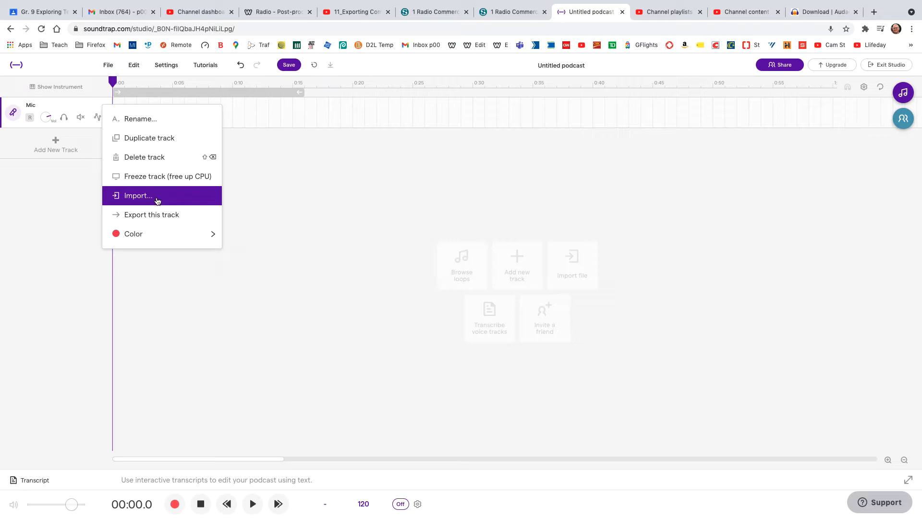
pyautogui.click(142, 198)
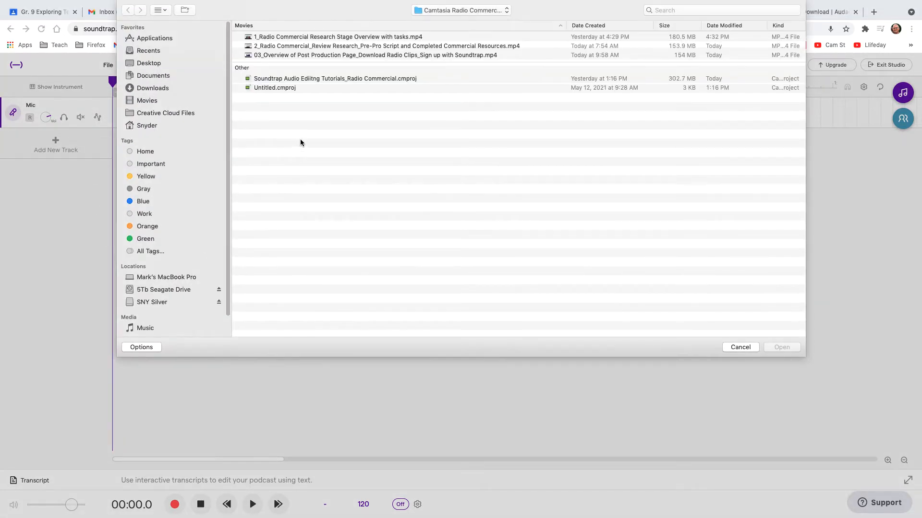
pyautogui.click(159, 290)
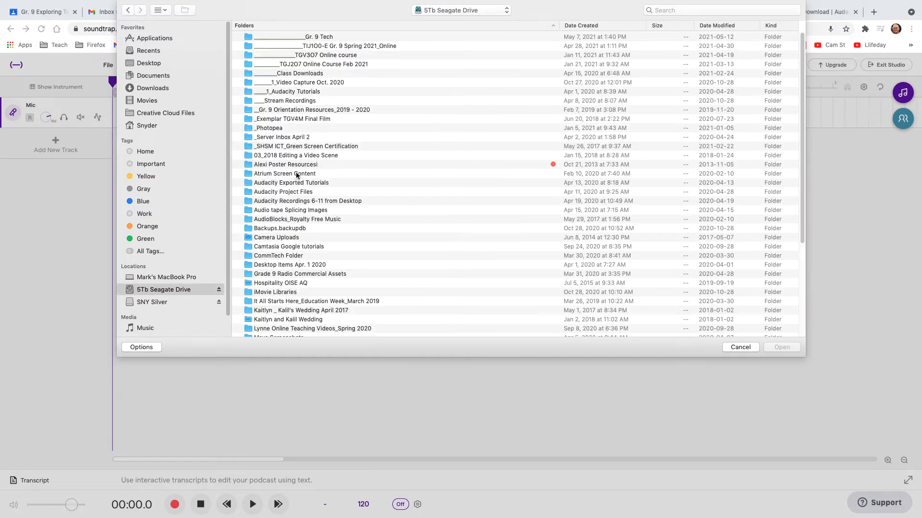
pyautogui.doubleClick(315, 38)
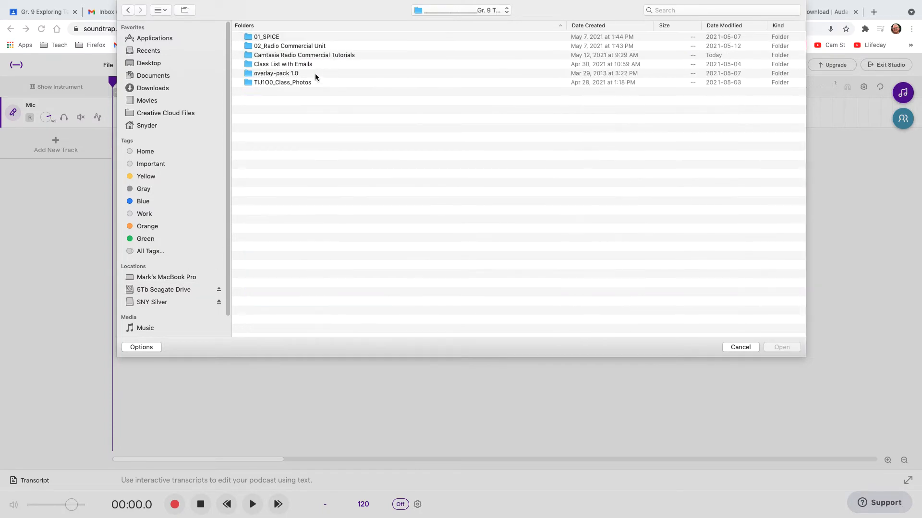
pyautogui.doubleClick(295, 46)
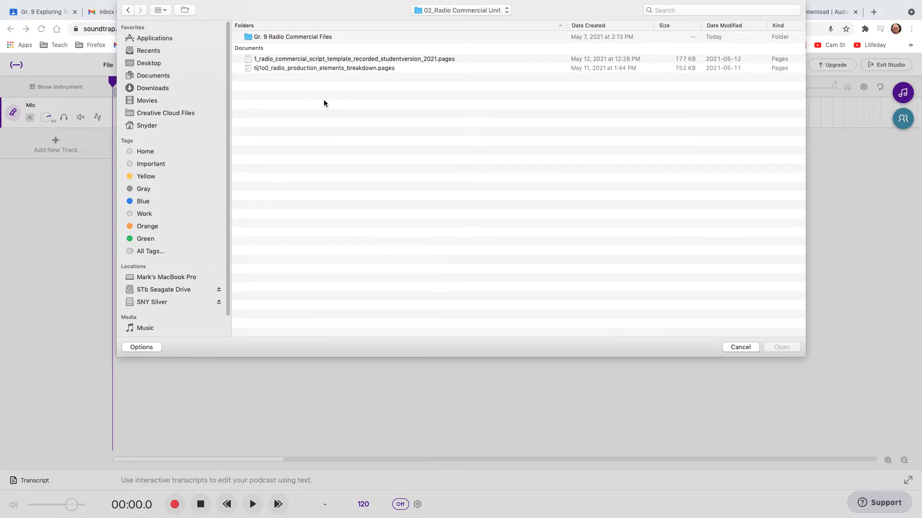
pyautogui.doubleClick(280, 36)
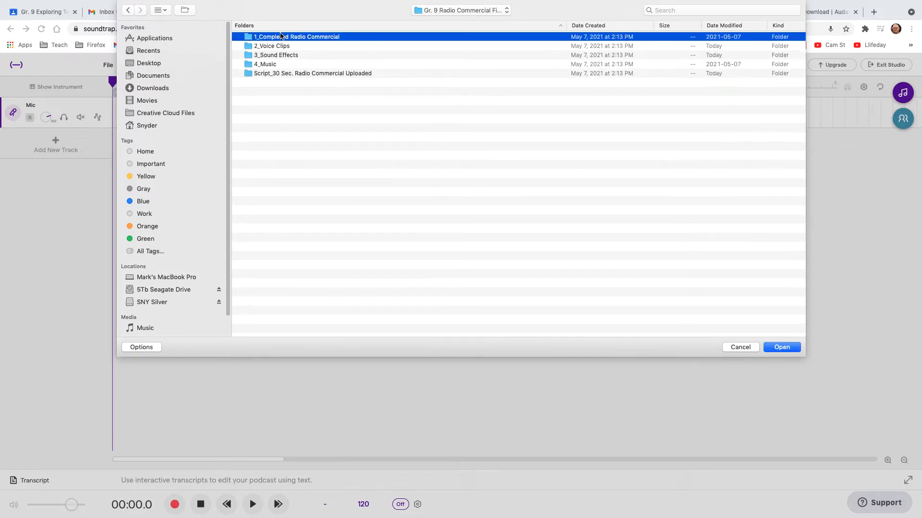
pyautogui.doubleClick(277, 47)
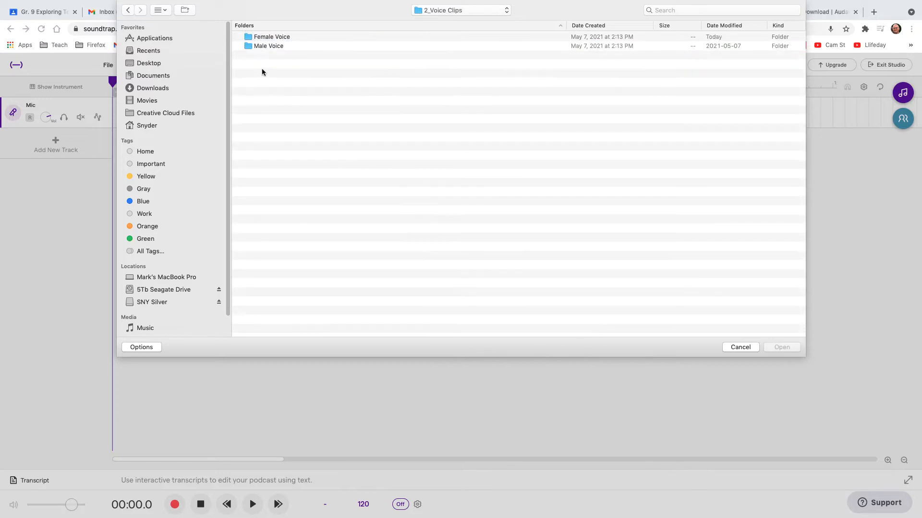
pyautogui.doubleClick(266, 46)
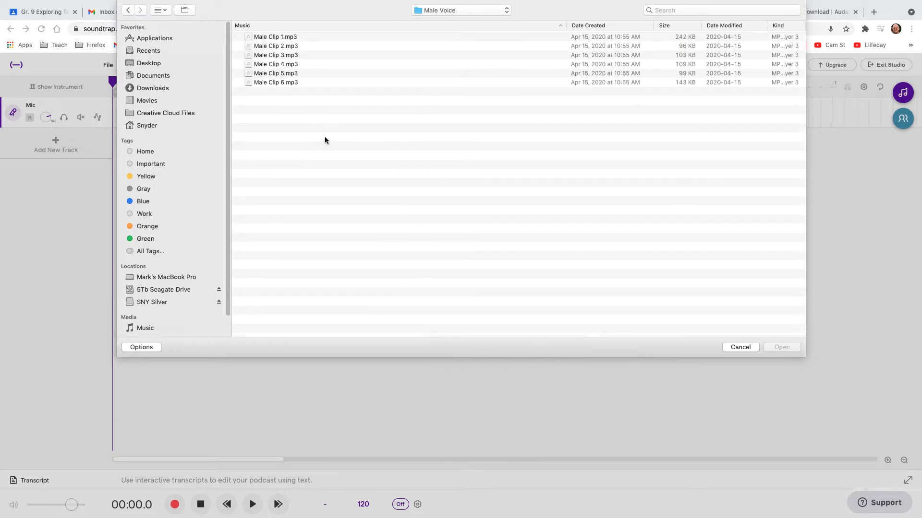
pyautogui.click(263, 37)
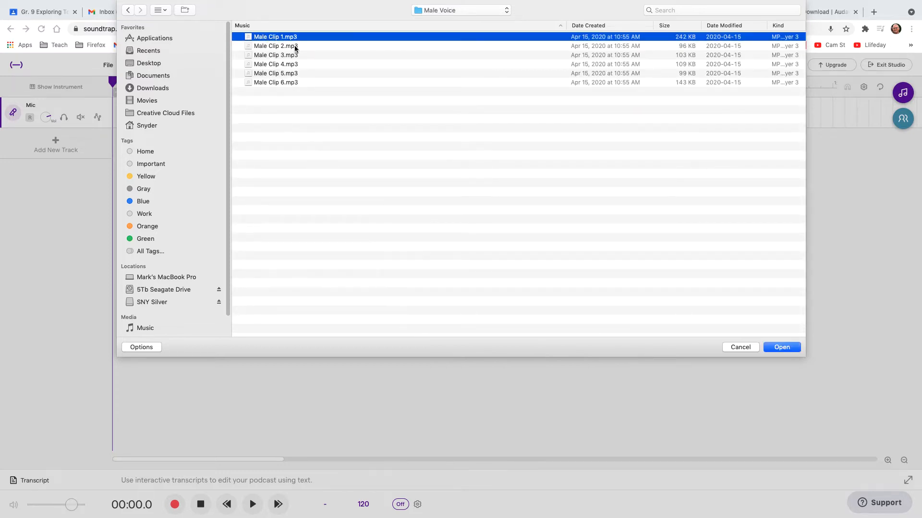
pyautogui.doubleClick(272, 37)
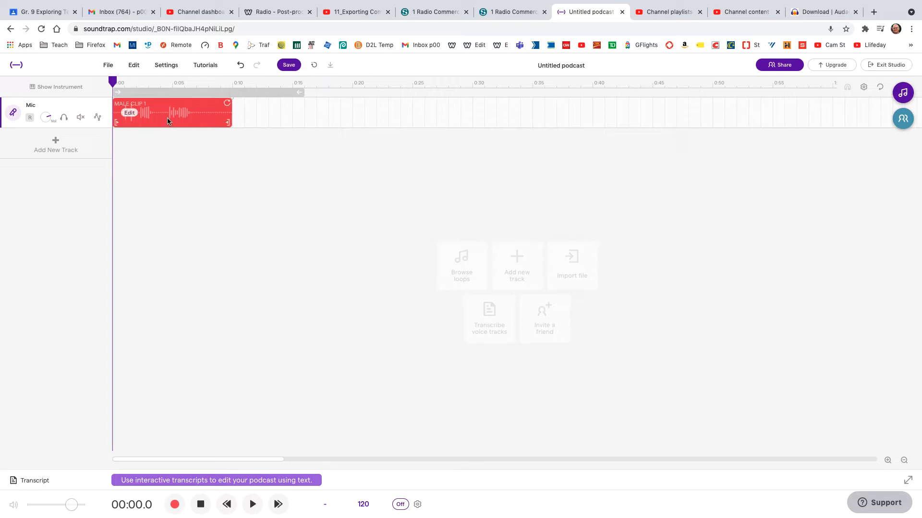
# Move the playhead to about 15 seconds, try starting and pausing playback, and return it to the beginning
pyautogui.click(292, 66)
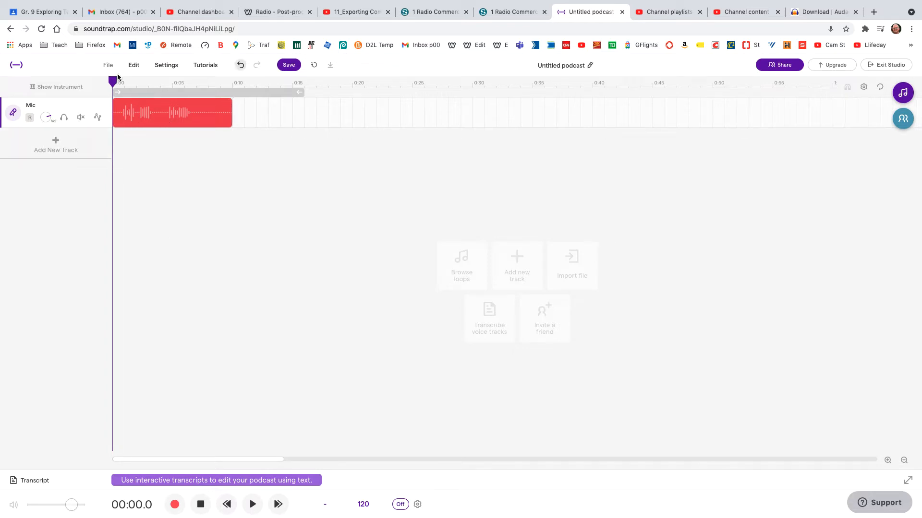
pyautogui.moveTo(113, 82); pyautogui.dragTo(295, 90)
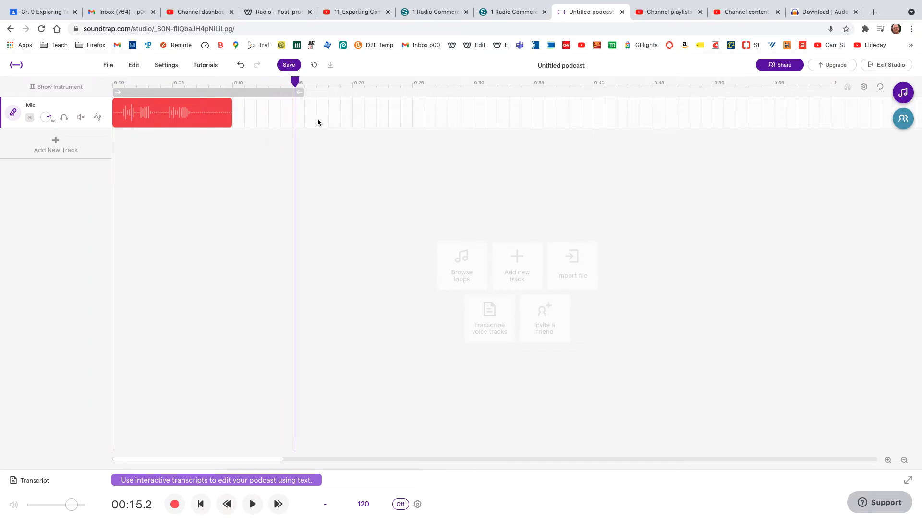
pyautogui.press('space')
pyautogui.press('space')
pyautogui.press('space')
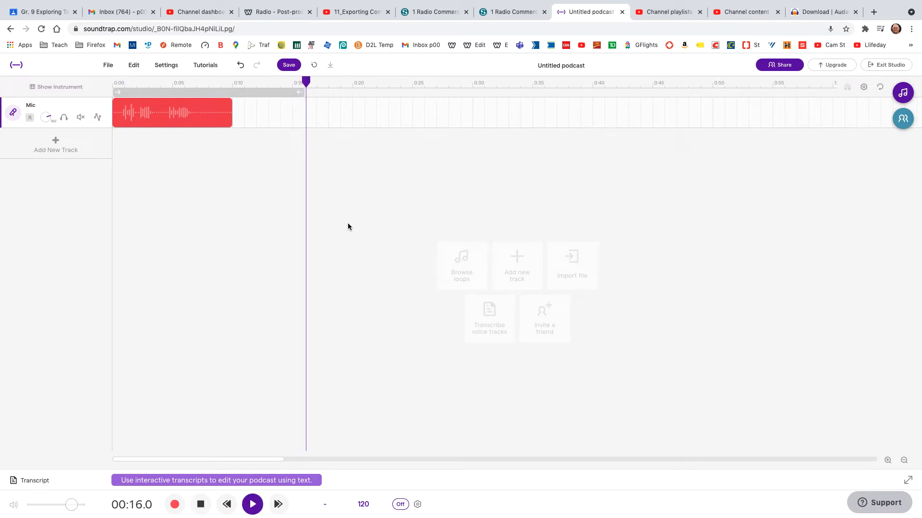
pyautogui.press('space')
pyautogui.click(253, 504)
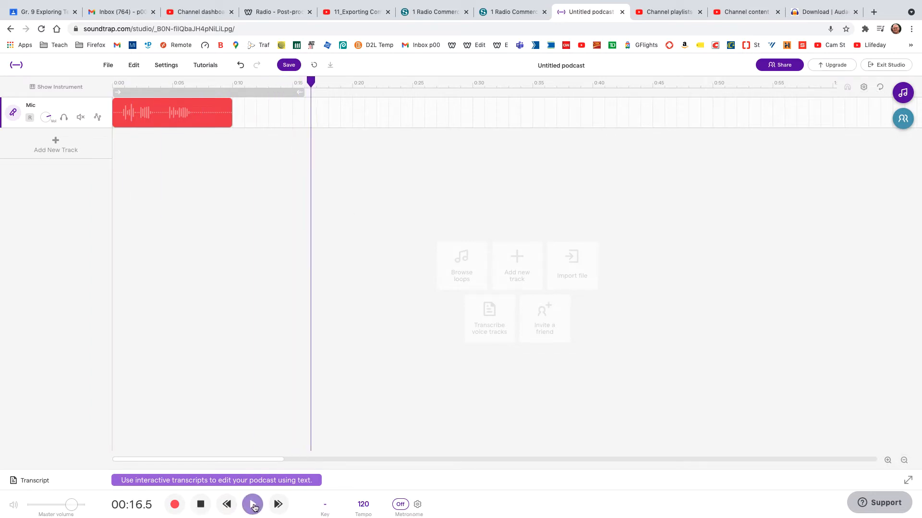
pyautogui.click(253, 504)
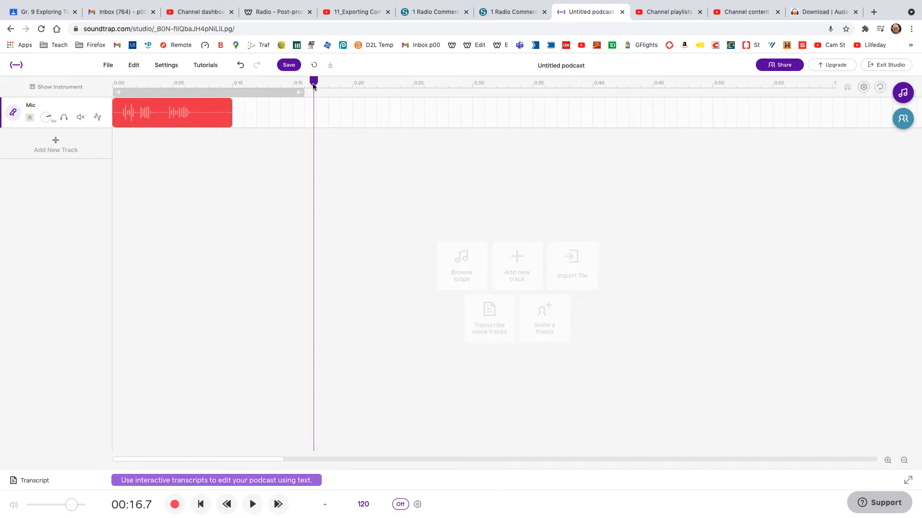
pyautogui.press('Return')
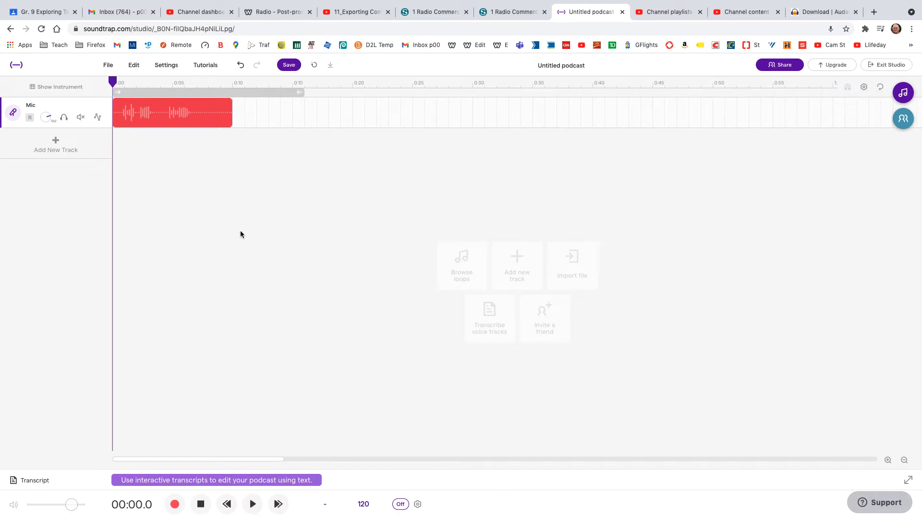
# Play Male Clip 1 from the beginning, pausing after each of its two spoken parts
pyautogui.press('space')
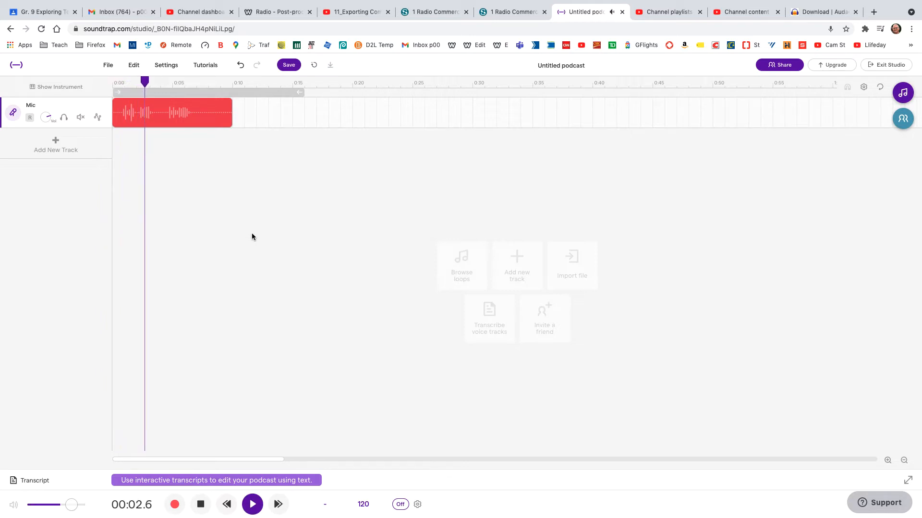
pyautogui.press('space')
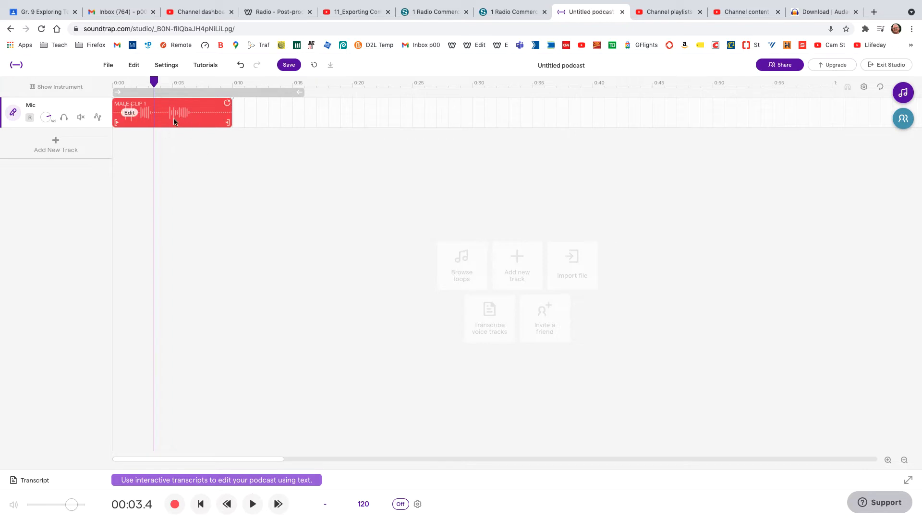
pyautogui.press('space')
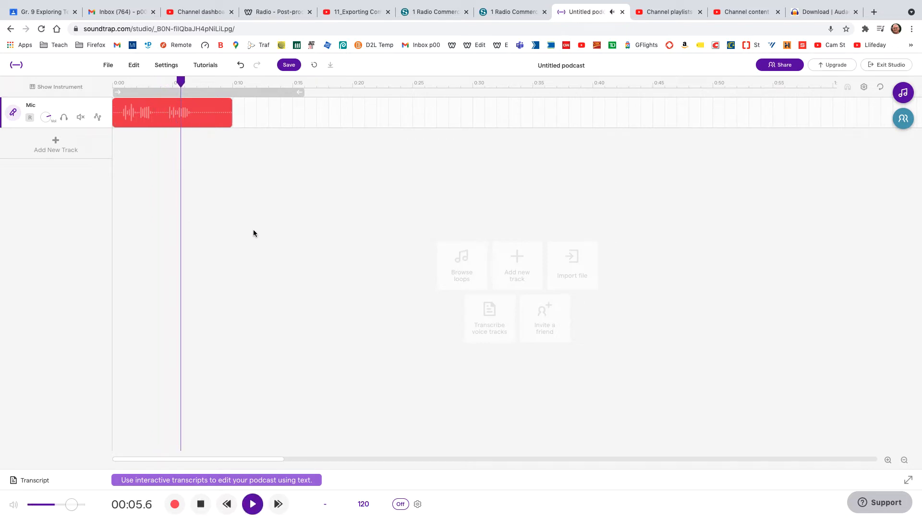
pyautogui.press('space')
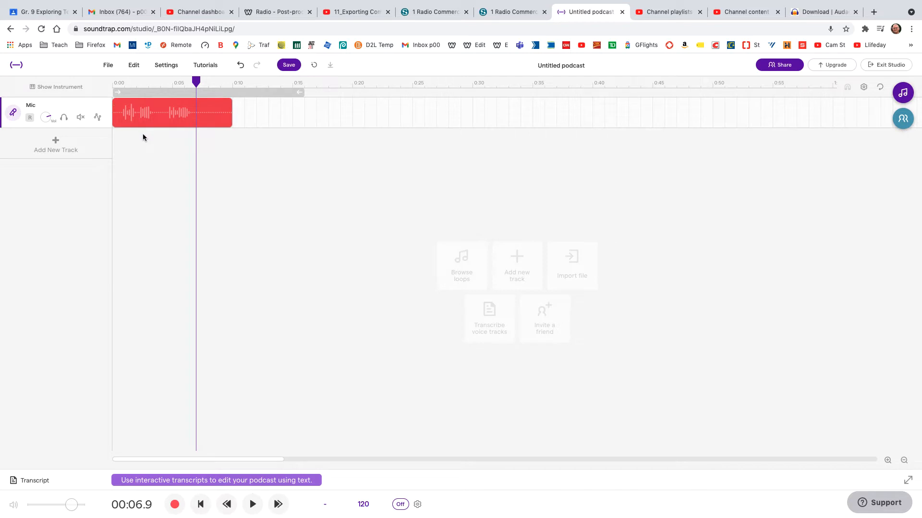
# Position the playhead at 00:03.9, in the silence between the two spoken parts of Male Clip 1
pyautogui.moveTo(195, 128)
pyautogui.moveTo(196, 82); pyautogui.dragTo(154, 86)
pyautogui.moveTo(133, 121)
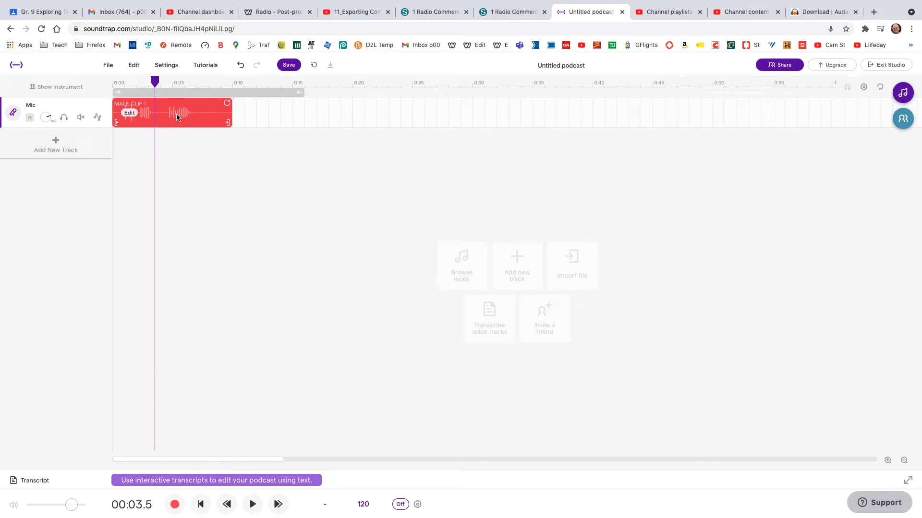
pyautogui.moveTo(154, 81); pyautogui.dragTo(162, 81)
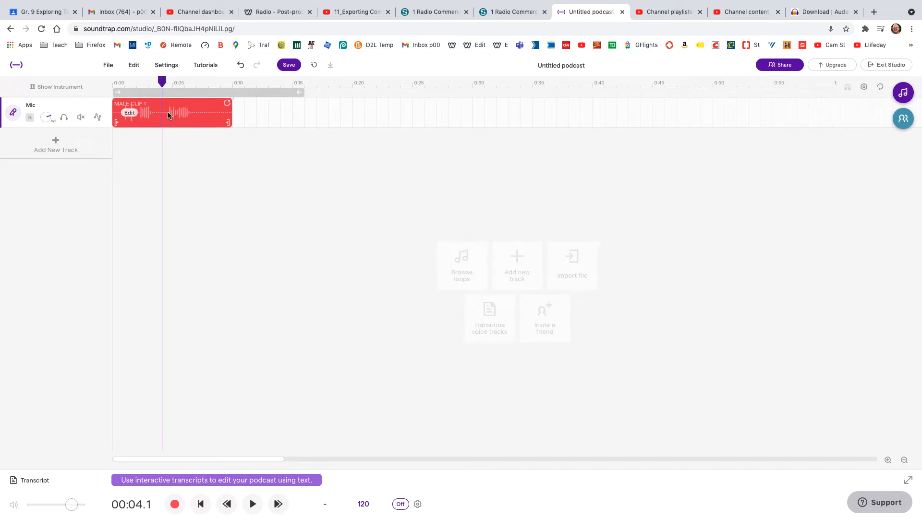
pyautogui.click(221, 189)
pyautogui.click(159, 98)
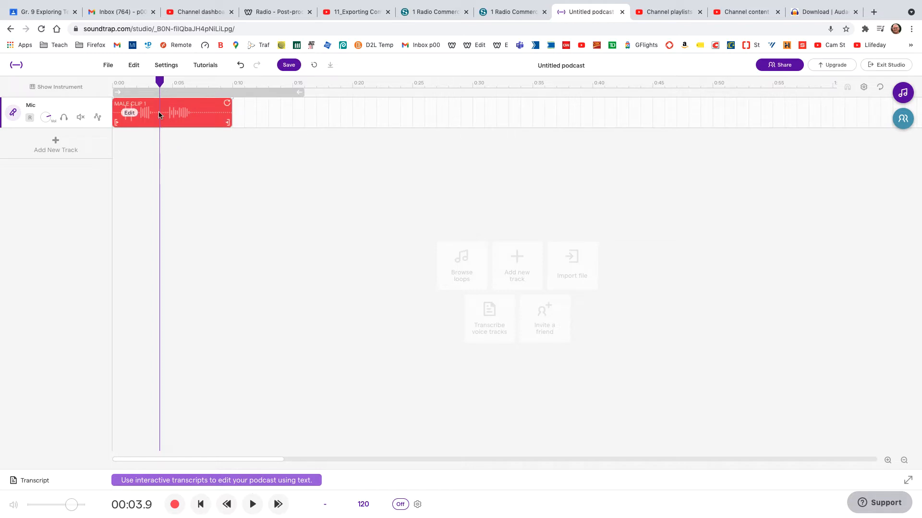
# Select the Male Clip 1 region and split it at the playhead
pyautogui.click(135, 67)
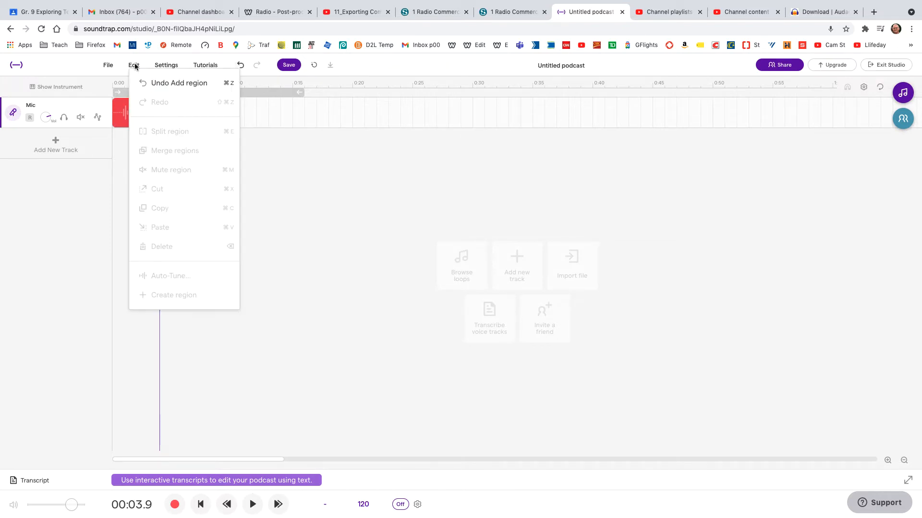
pyautogui.click(369, 185)
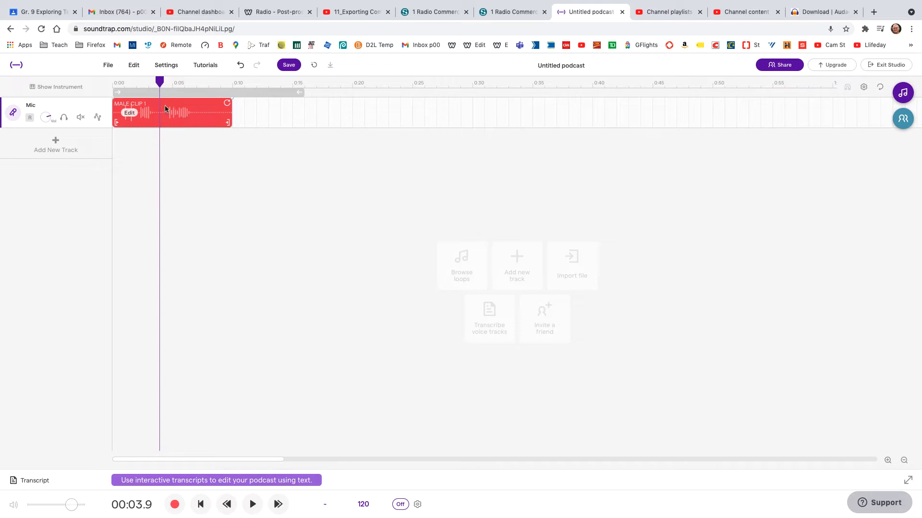
pyautogui.click(156, 120)
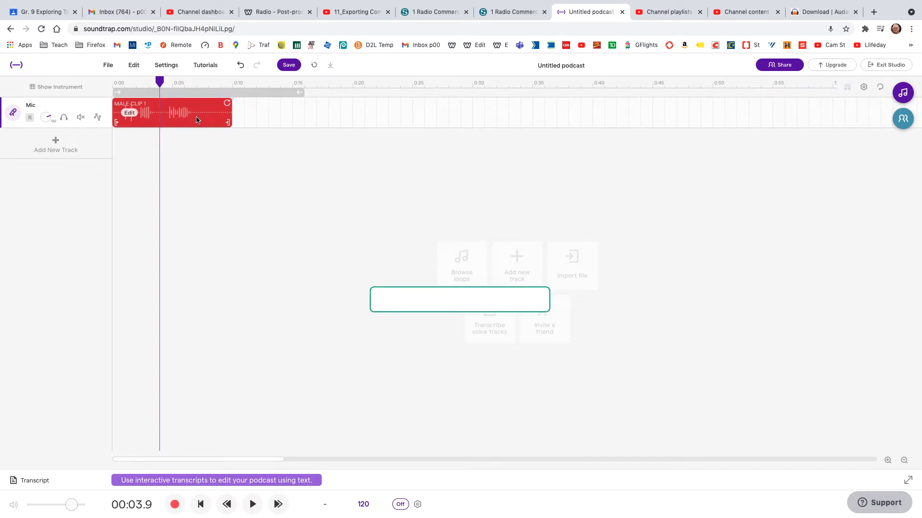
pyautogui.click(136, 66)
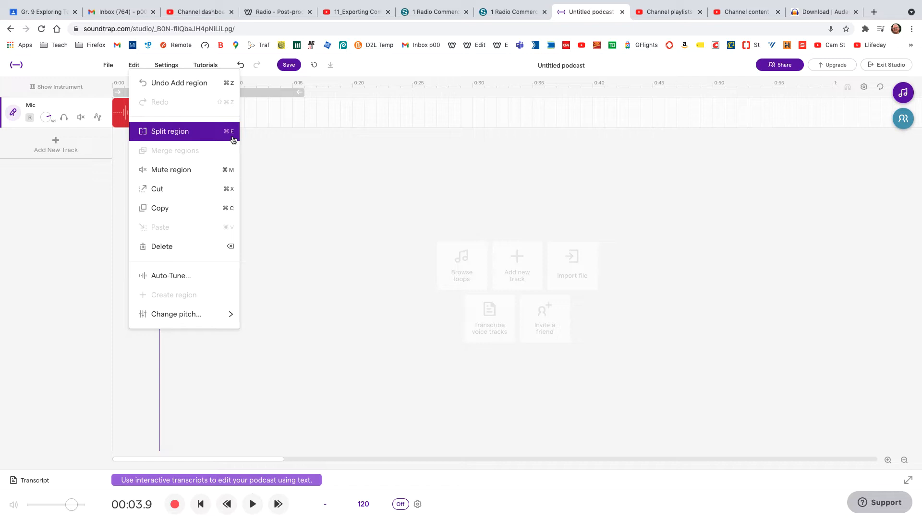
pyautogui.click(366, 153)
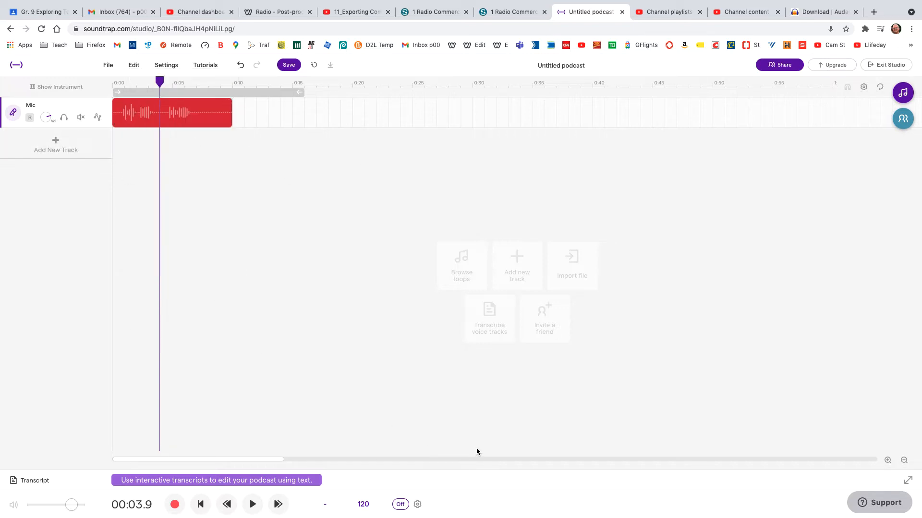
pyautogui.press('s')
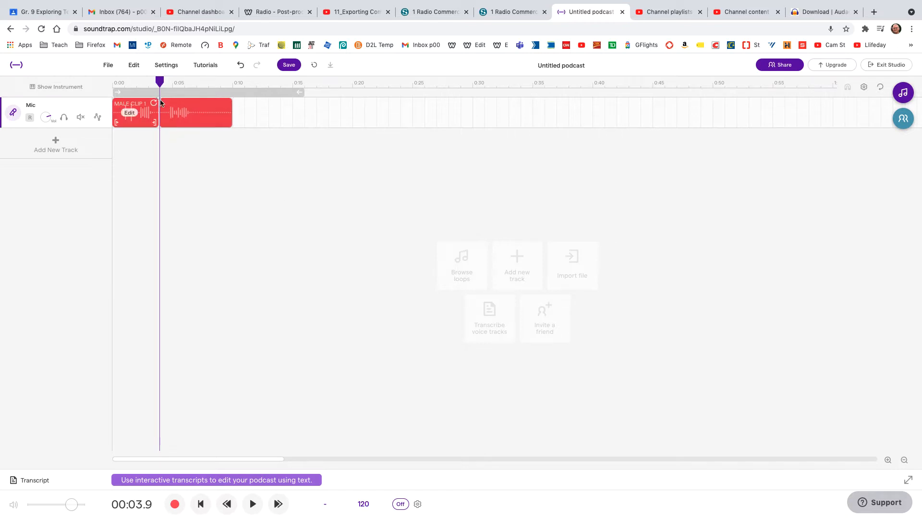
# Move the second part of Male Clip 1 to start at about 12 seconds and play the track from the beginning
pyautogui.moveTo(185, 112); pyautogui.dragTo(283, 113)
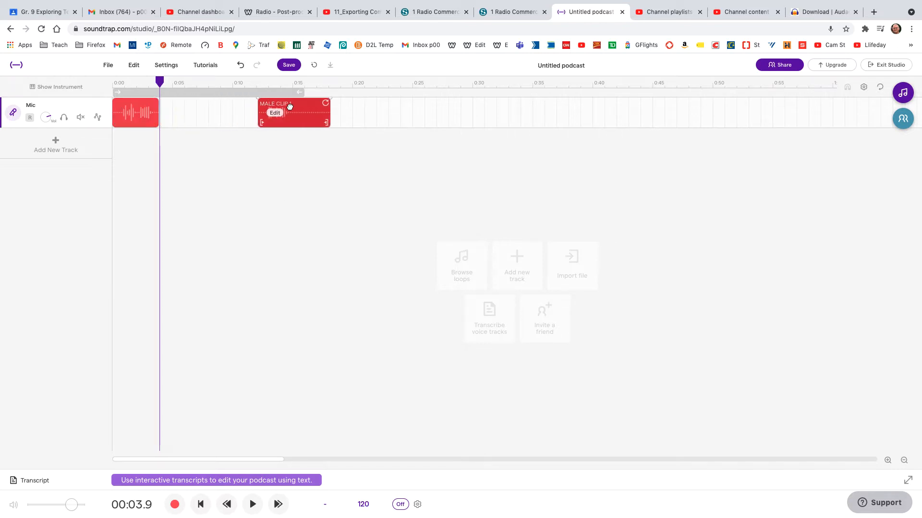
pyautogui.click(247, 196)
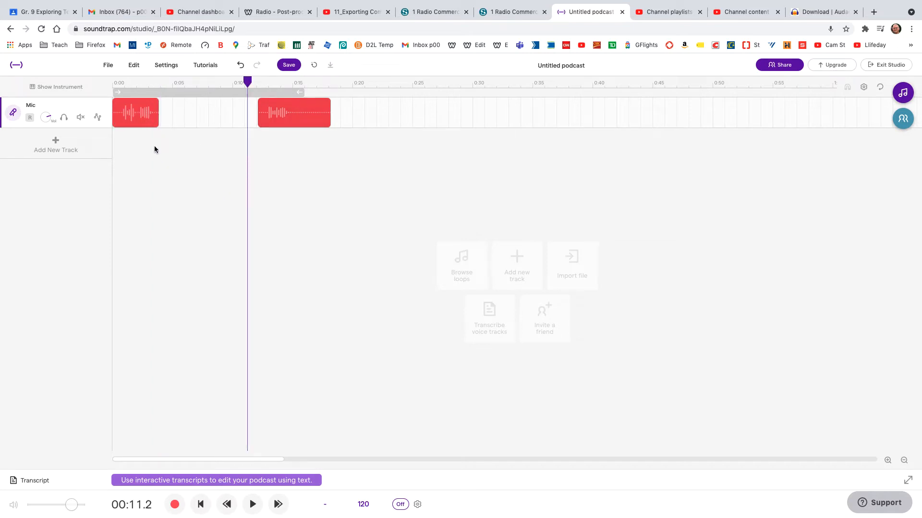
pyautogui.moveTo(247, 82); pyautogui.dragTo(86, 120)
pyautogui.press('space')
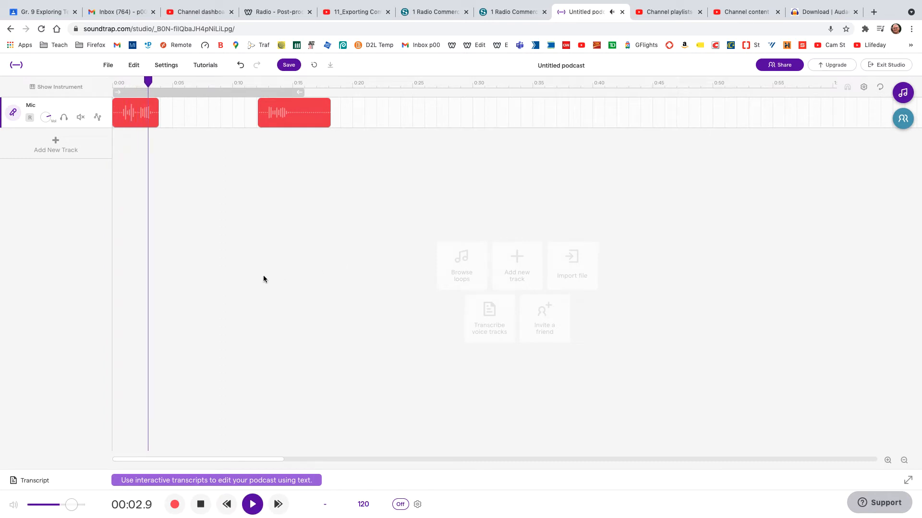
# Pause playback, then play the second part of Male Clip 1 from 00:12.8 through its spoken line
pyautogui.press('space')
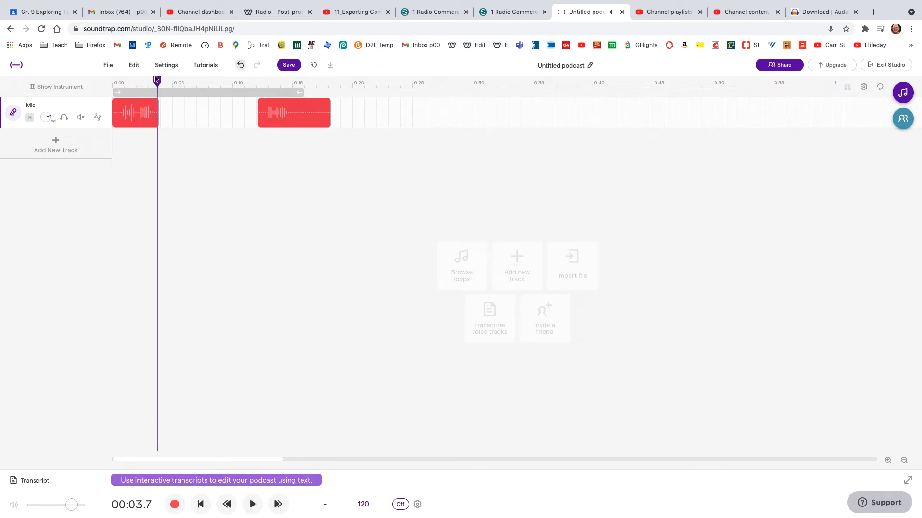
pyautogui.moveTo(157, 81); pyautogui.dragTo(266, 85)
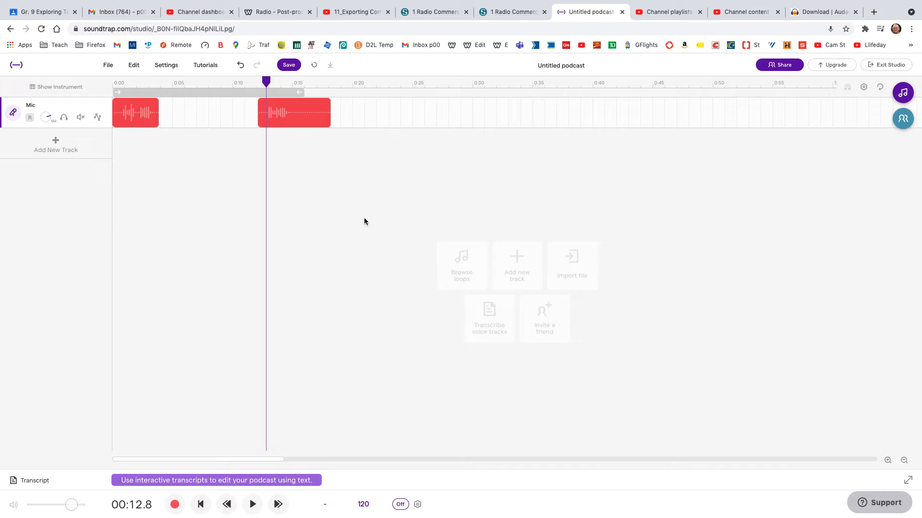
pyautogui.press('space')
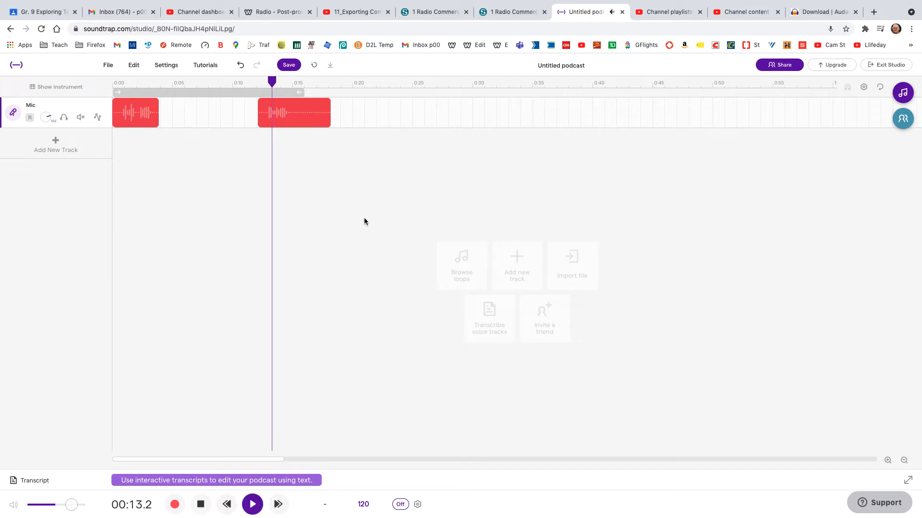
pyautogui.press('space')
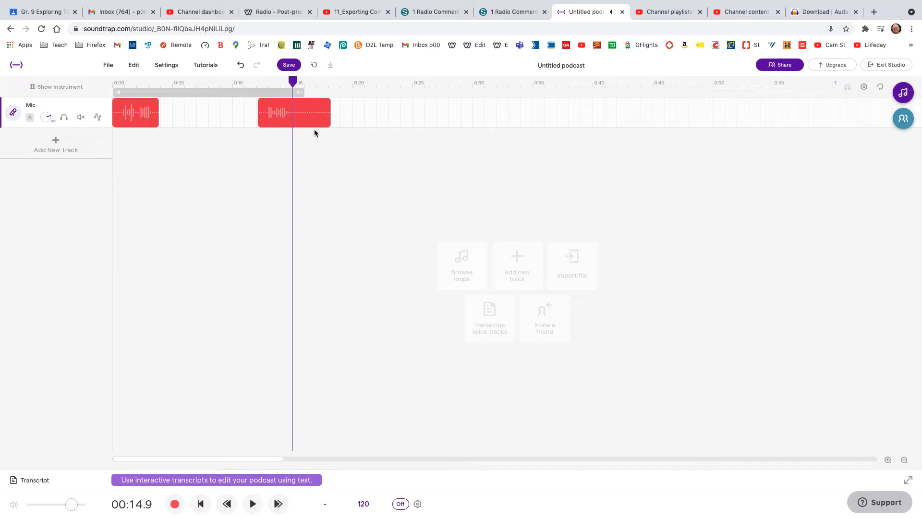
# Move the second part of Male Clip 1 to start at about 19 seconds and make the Mic track taller
pyautogui.moveTo(312, 113); pyautogui.dragTo(396, 113)
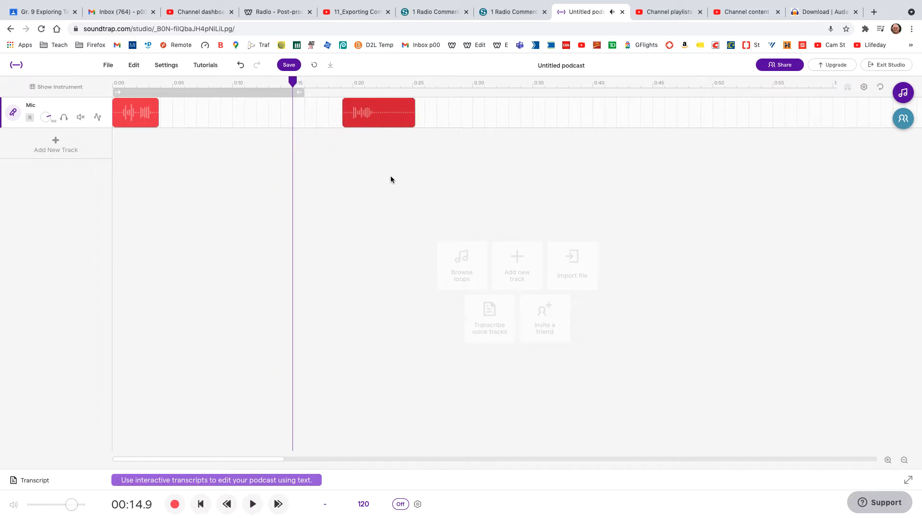
pyautogui.click(396, 190)
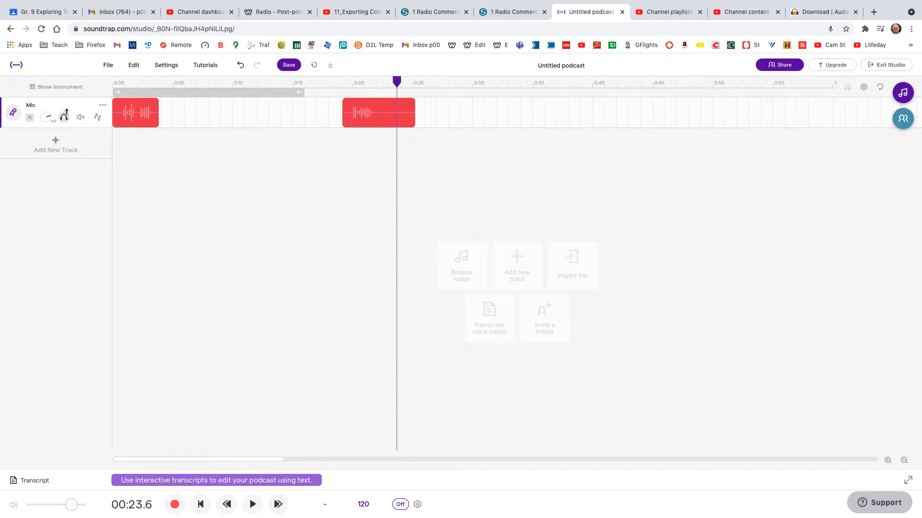
pyautogui.moveTo(64, 129); pyautogui.dragTo(67, 162)
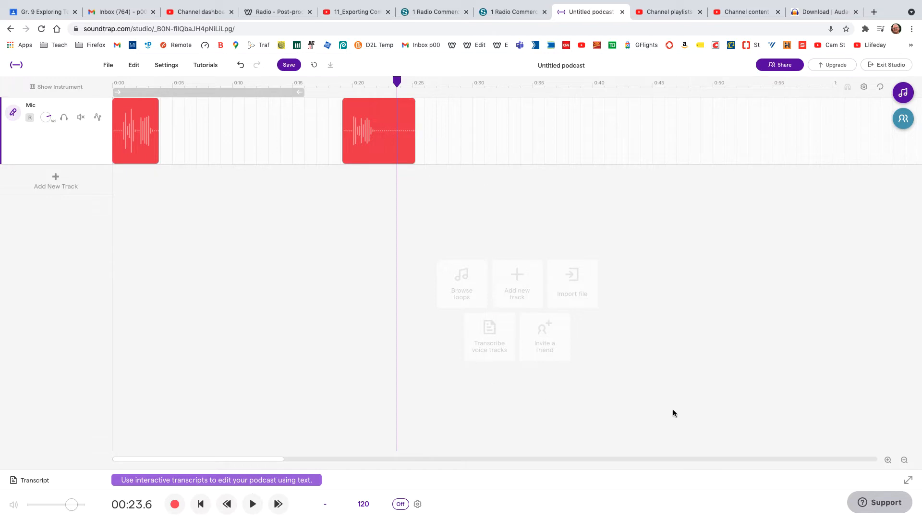
# Position the playhead at 00:00.8, in the silence just before the first spoken word of Male Clip 1
pyautogui.click(888, 461)
pyautogui.click(888, 461)
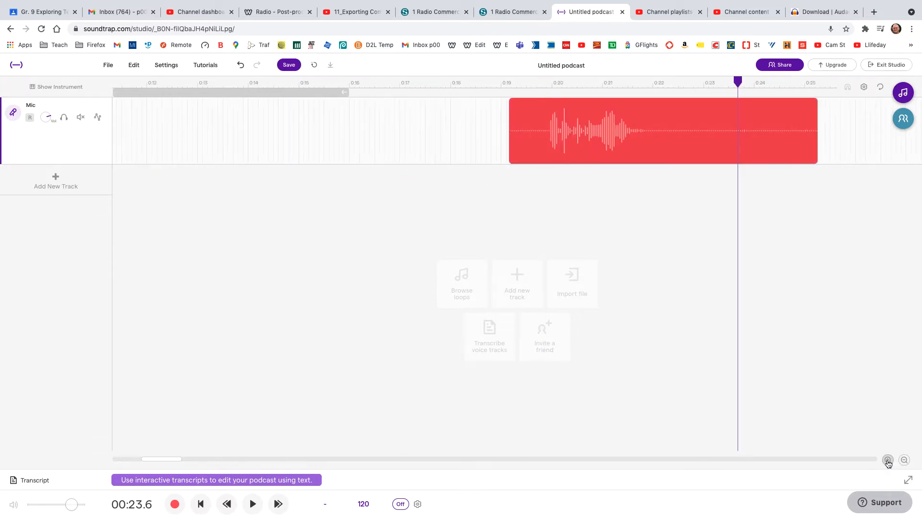
pyautogui.click(888, 461)
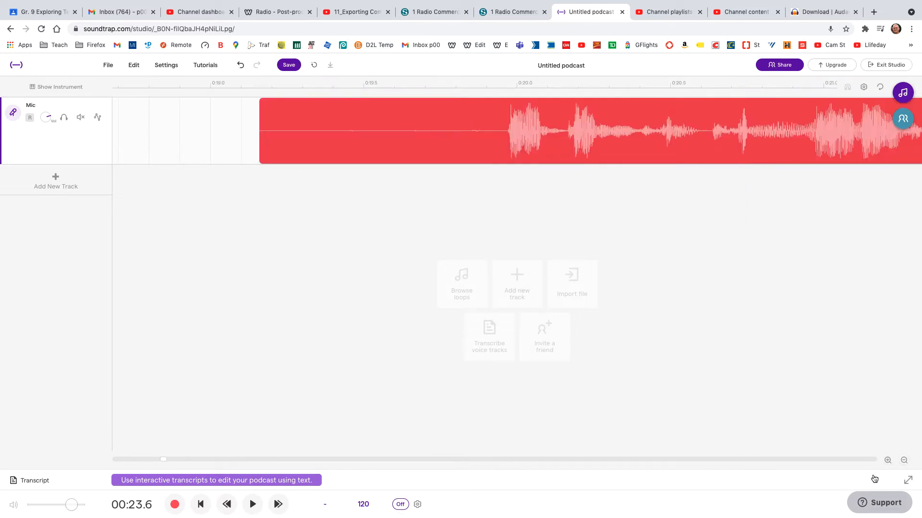
pyautogui.click(903, 461)
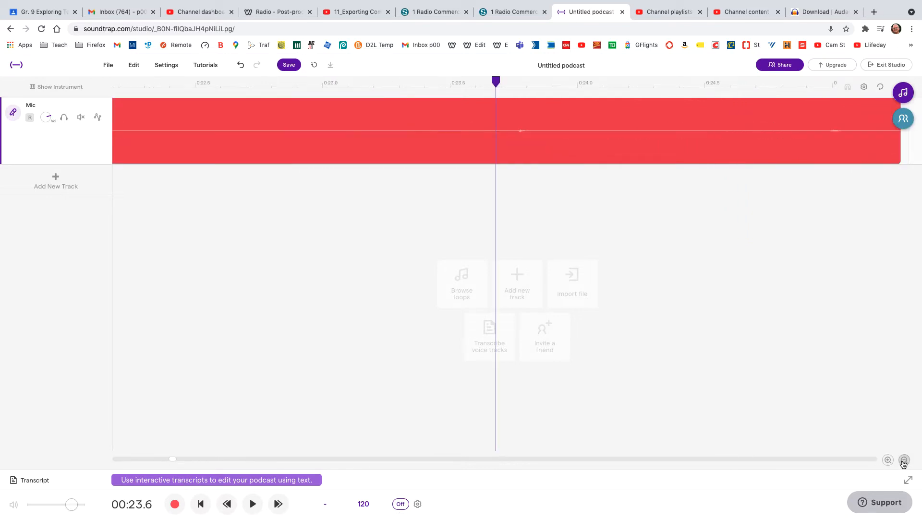
pyautogui.click(903, 461)
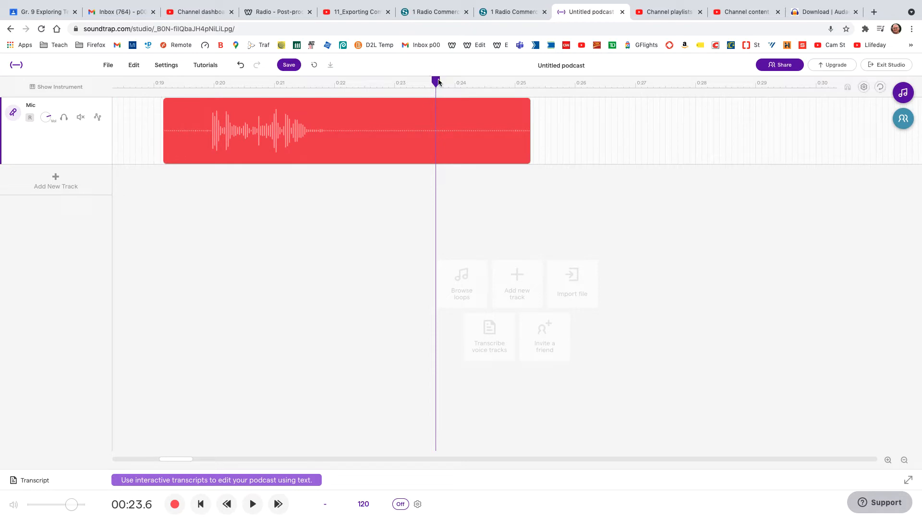
pyautogui.moveTo(182, 459); pyautogui.dragTo(98, 459)
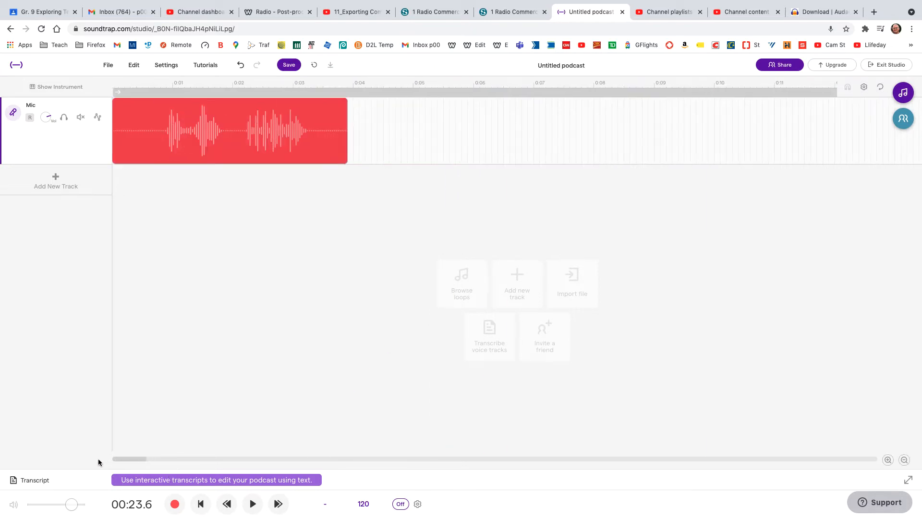
pyautogui.click(193, 82)
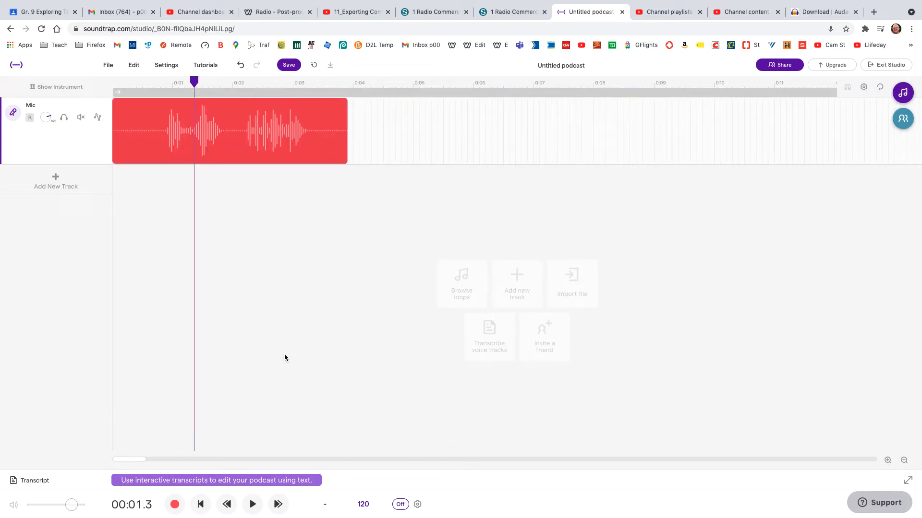
pyautogui.click(887, 461)
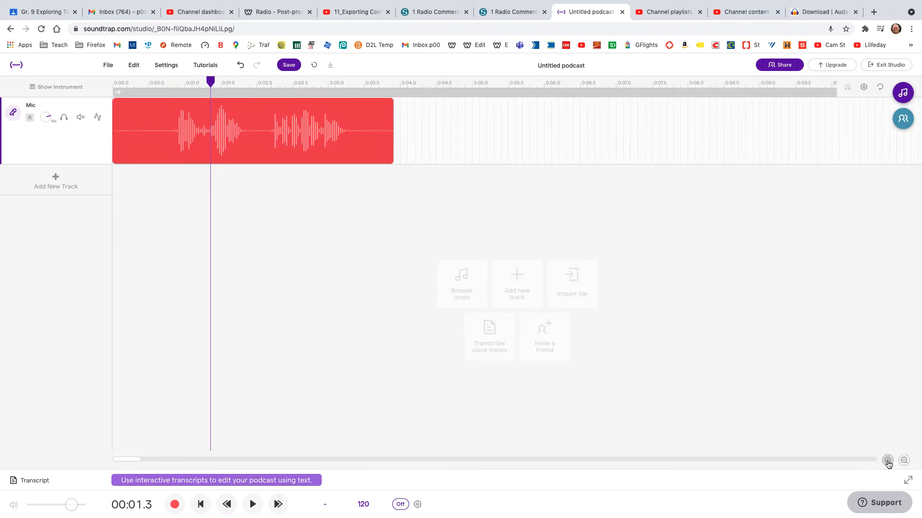
pyautogui.click(888, 461)
pyautogui.click(887, 461)
pyautogui.click(888, 461)
pyautogui.click(888, 461)
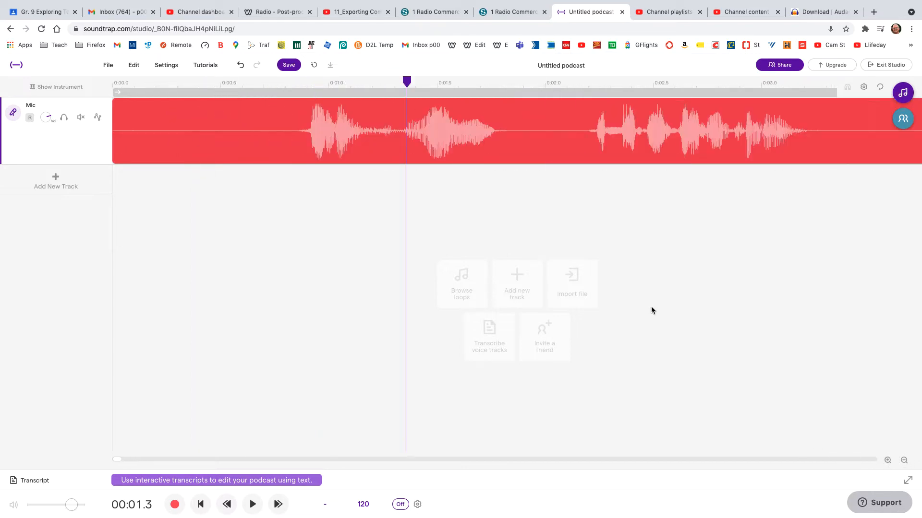
pyautogui.click(407, 83)
pyautogui.moveTo(407, 83); pyautogui.dragTo(297, 96)
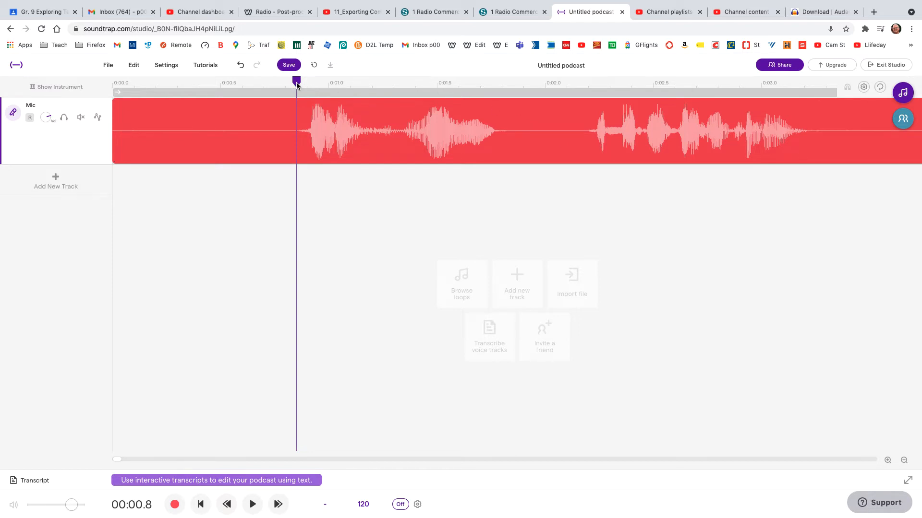
pyautogui.moveTo(296, 83)
pyautogui.mouseDown()
pyautogui.moveTo(311, 87)
pyautogui.moveTo(291, 87)
pyautogui.mouseUp()
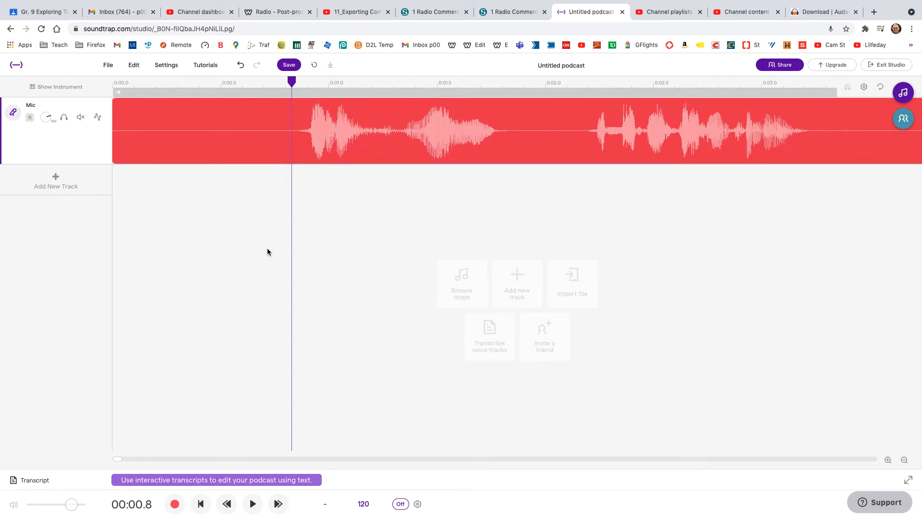
# Split Male Clip 1 at the playhead and delete the silent piece before the first word
pyautogui.click(269, 127)
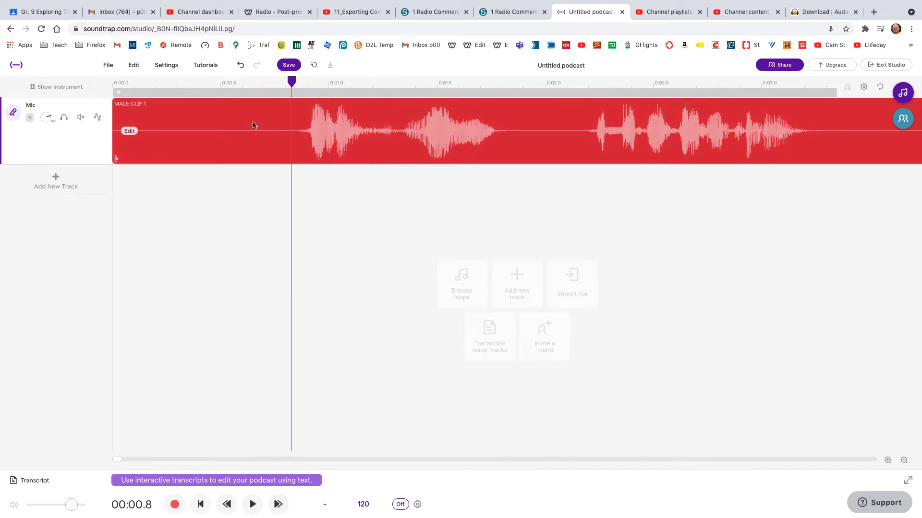
pyautogui.press('super+e')
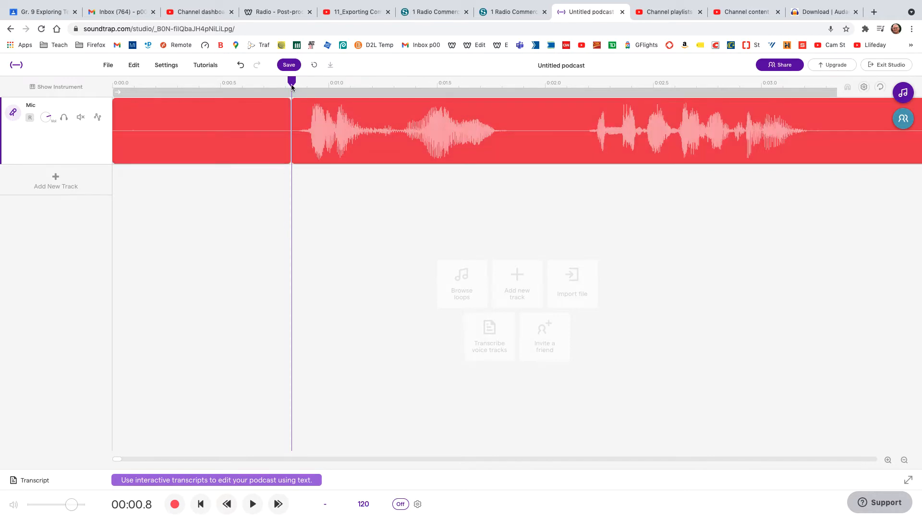
pyautogui.click(211, 118)
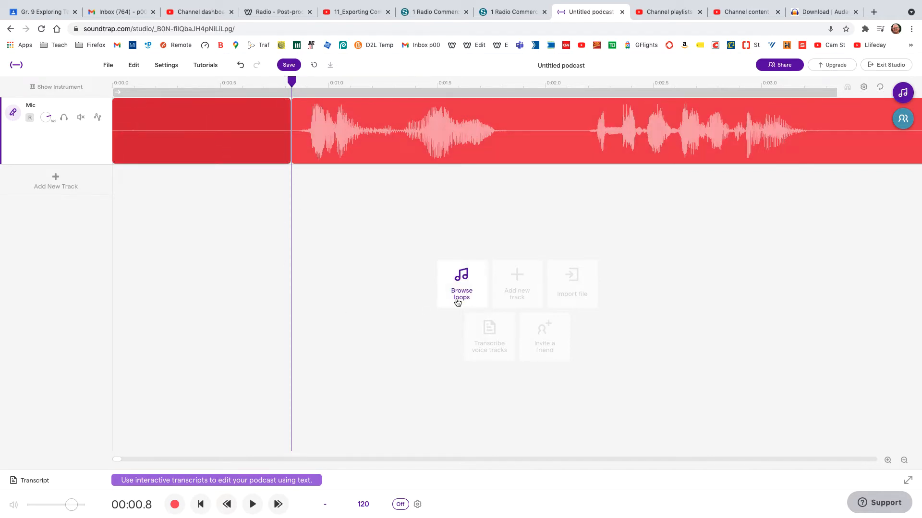
pyautogui.press('BackSpace')
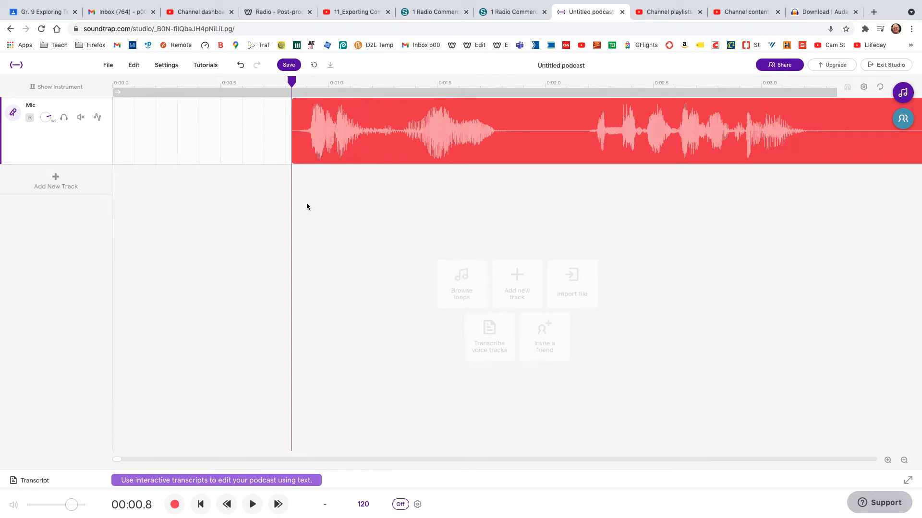
# Split Male Clip 1 at 00:00.9, inside the first word, delete the short piece before the cut, and play the remainder
pyautogui.moveTo(291, 82); pyautogui.dragTo(316, 85)
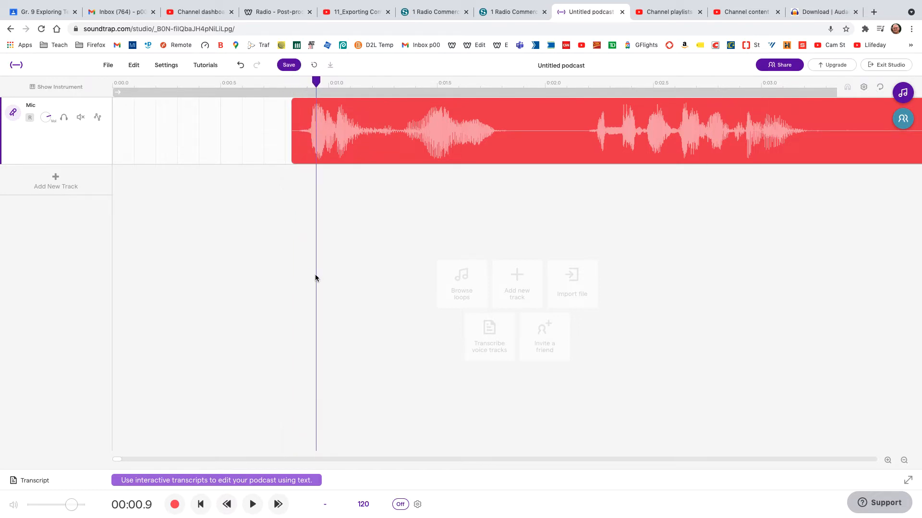
pyautogui.click(389, 119)
pyautogui.press('super+e')
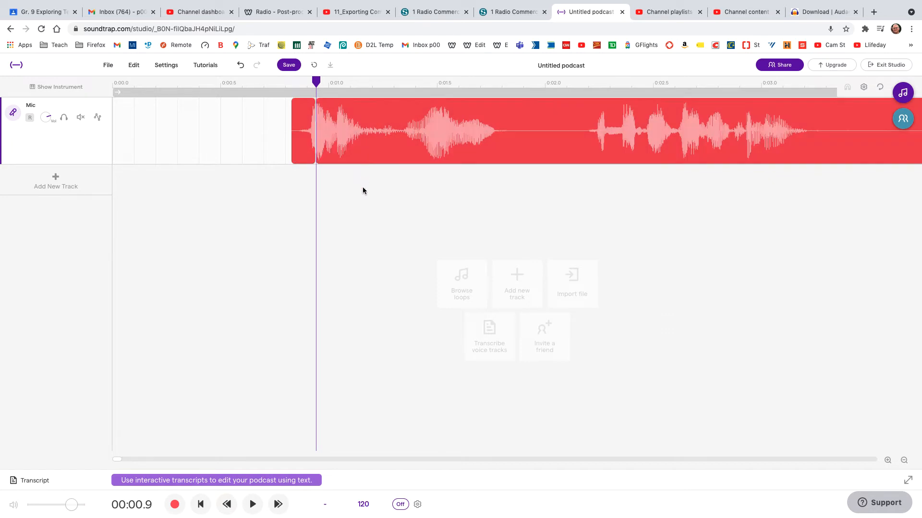
pyautogui.click(306, 120)
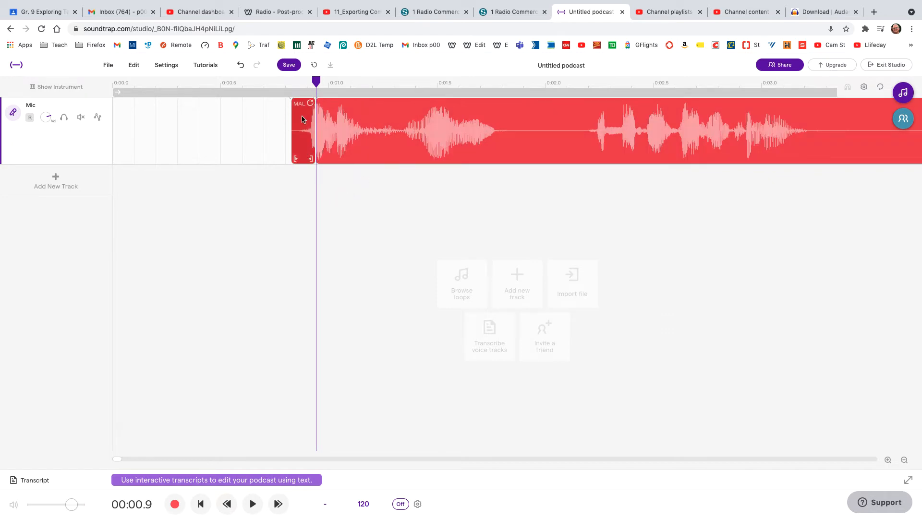
pyautogui.press('Delete')
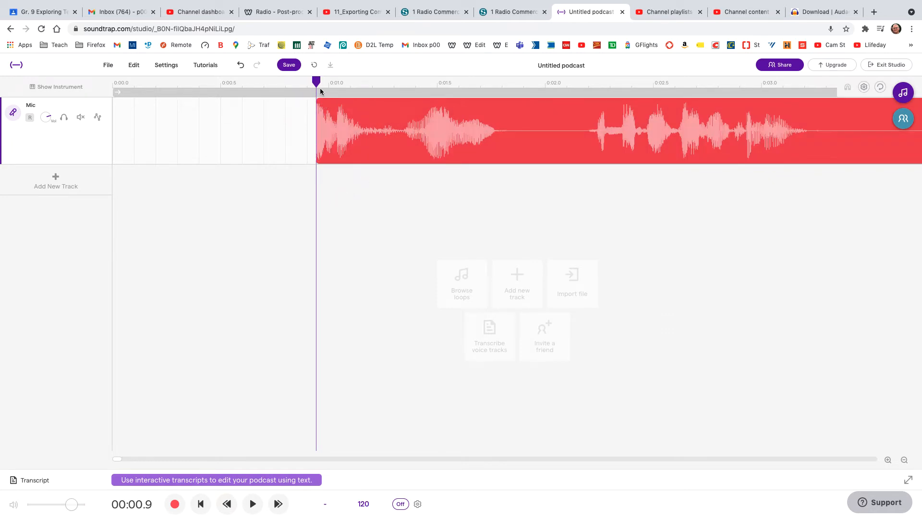
pyautogui.press('space')
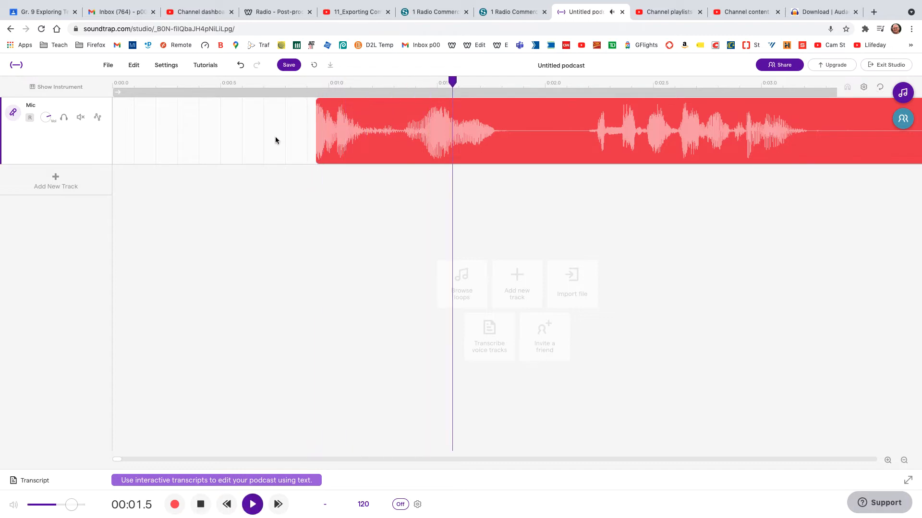
pyautogui.press('space')
# Cut away the beginning of Male Clip 1 up to 00:01.0 with another split and play the shortened first word
pyautogui.click(346, 82)
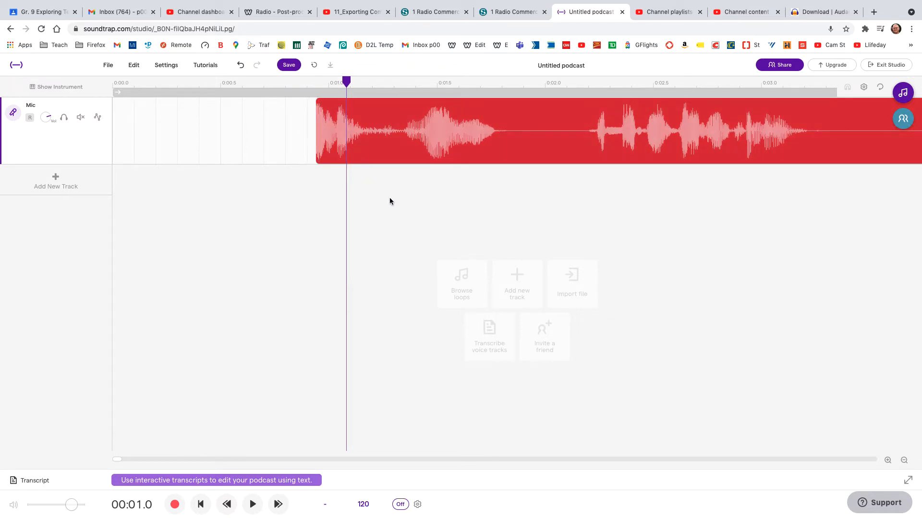
pyautogui.press('super+e')
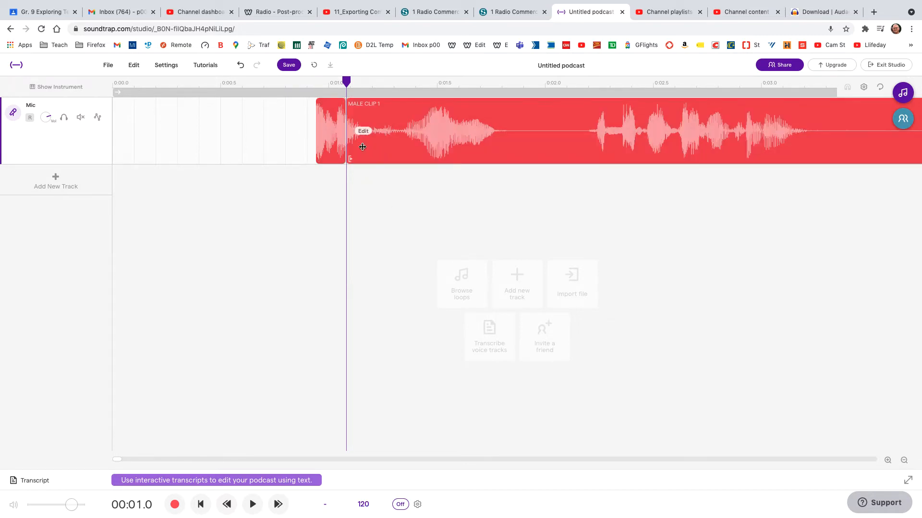
pyautogui.click(329, 118)
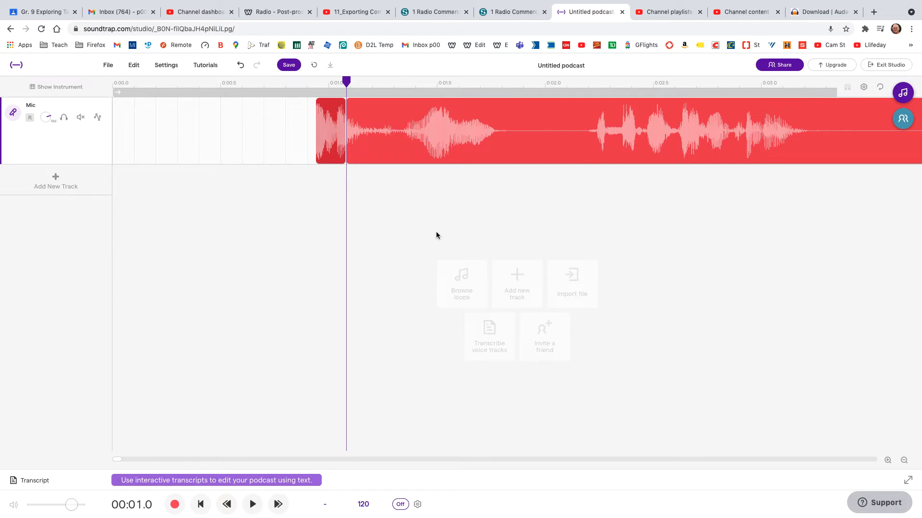
pyautogui.press('Delete')
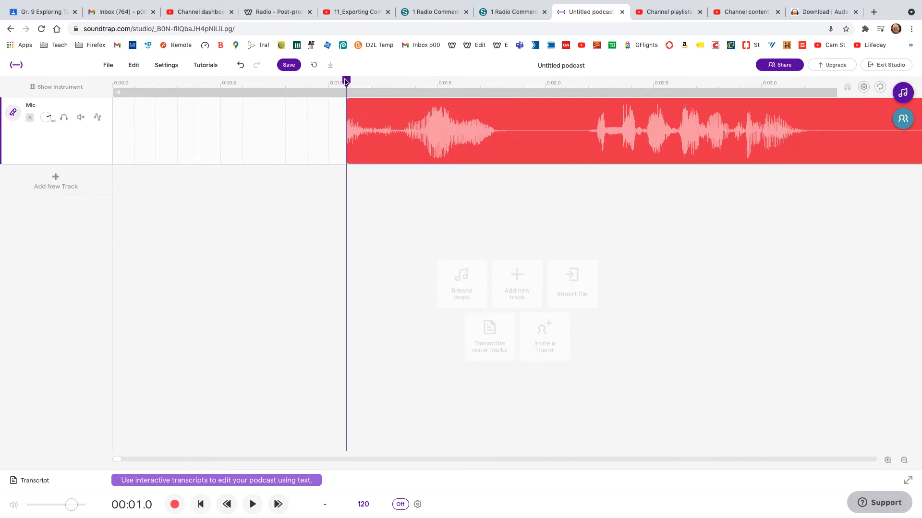
pyautogui.moveTo(345, 81); pyautogui.dragTo(337, 81)
pyautogui.press('space')
pyautogui.press('space')
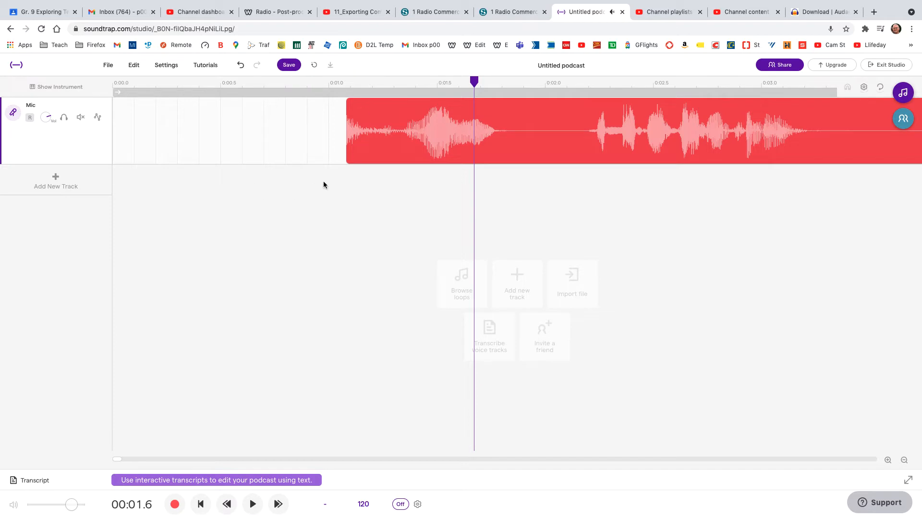
# Extend the start edge of Male Clip 1 back to about 00:00.85, just before the first word, restoring the cut audio
pyautogui.moveTo(368, 154)
pyautogui.moveTo(350, 160); pyautogui.dragTo(316, 165)
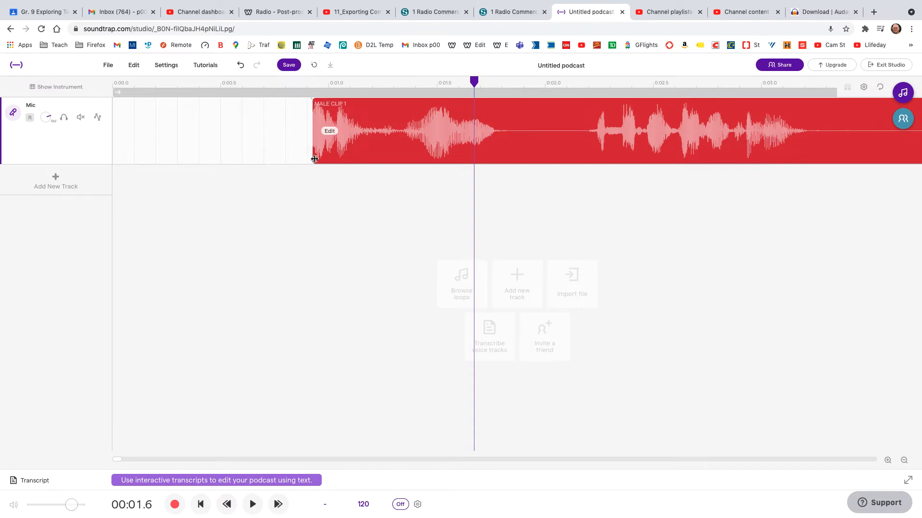
pyautogui.moveTo(315, 159); pyautogui.dragTo(292, 161)
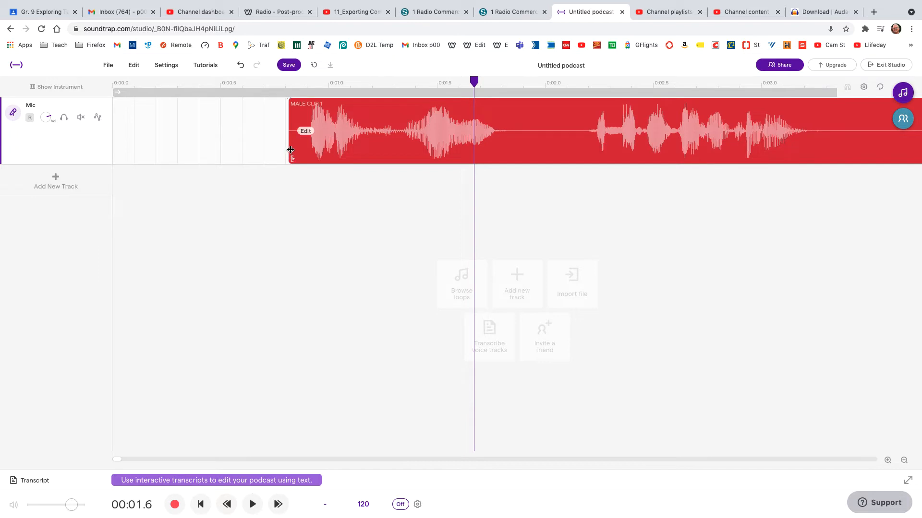
pyautogui.moveTo(289, 154)
pyautogui.mouseDown()
pyautogui.moveTo(114, 155)
pyautogui.moveTo(298, 156)
pyautogui.mouseUp()
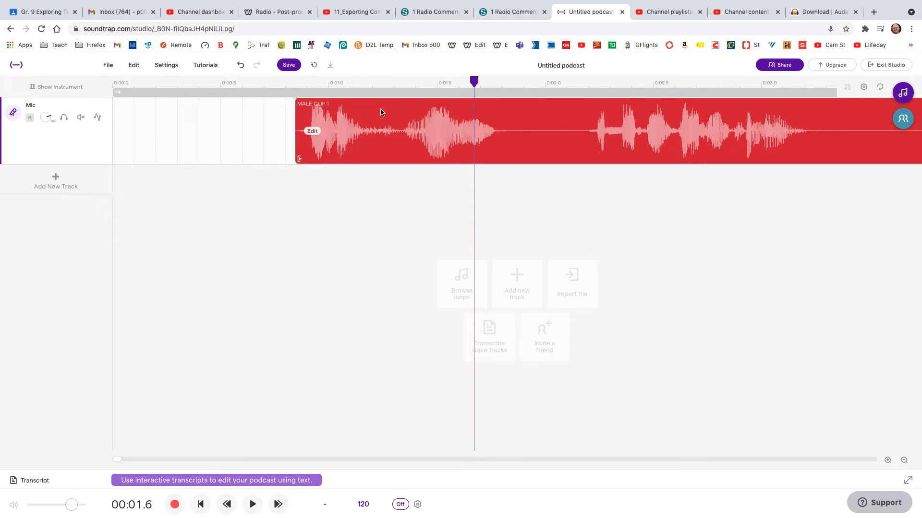
# Delete the first part of Male Clip 1 from the Mic track
pyautogui.press('Delete')
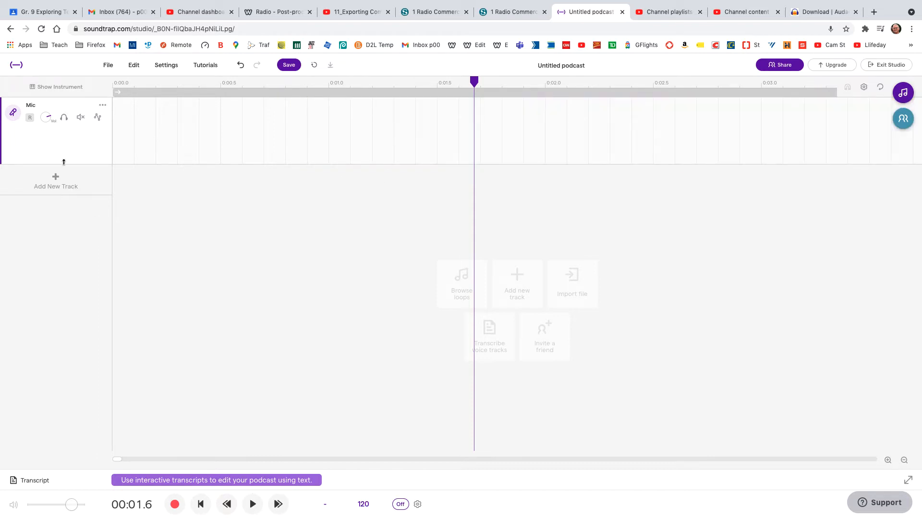
# Import Male Clip 1.mp3 into the Mic track and move the clip to the start of the timeline
pyautogui.click(104, 106)
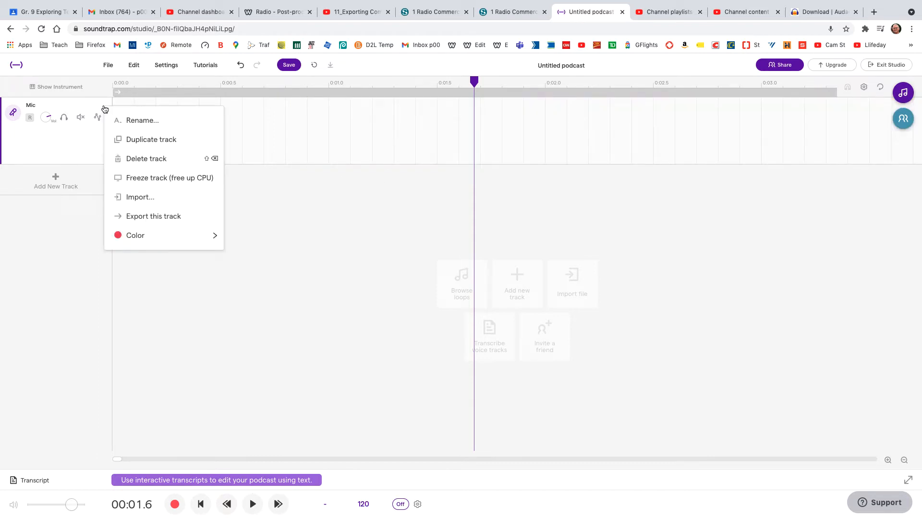
pyautogui.click(143, 198)
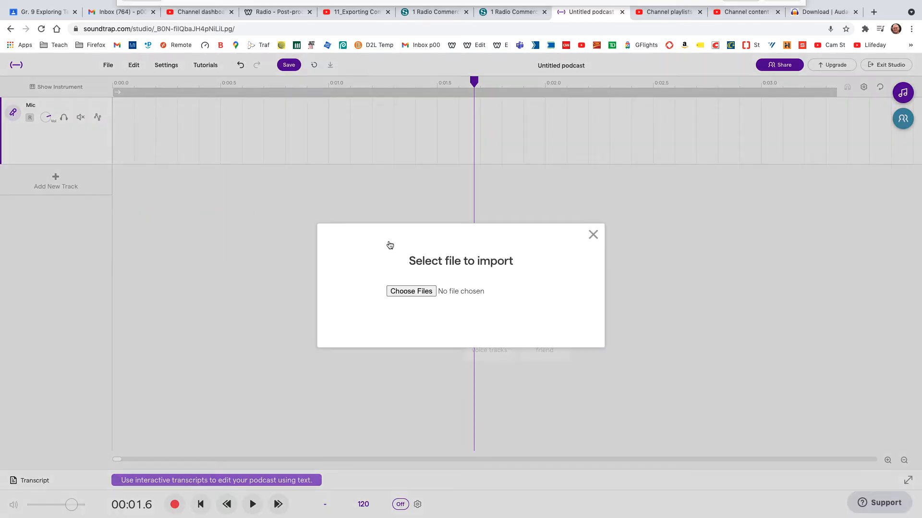
pyautogui.click(410, 291)
pyautogui.click(275, 38)
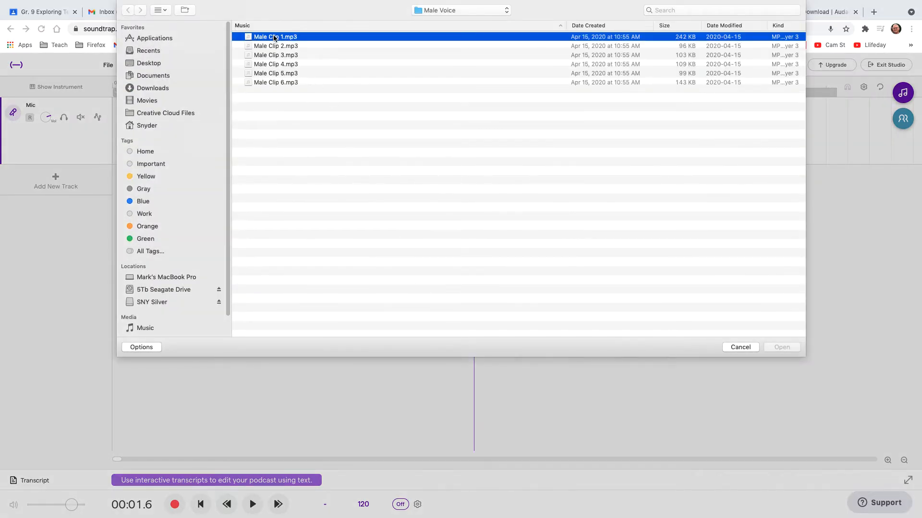
pyautogui.doubleClick(275, 37)
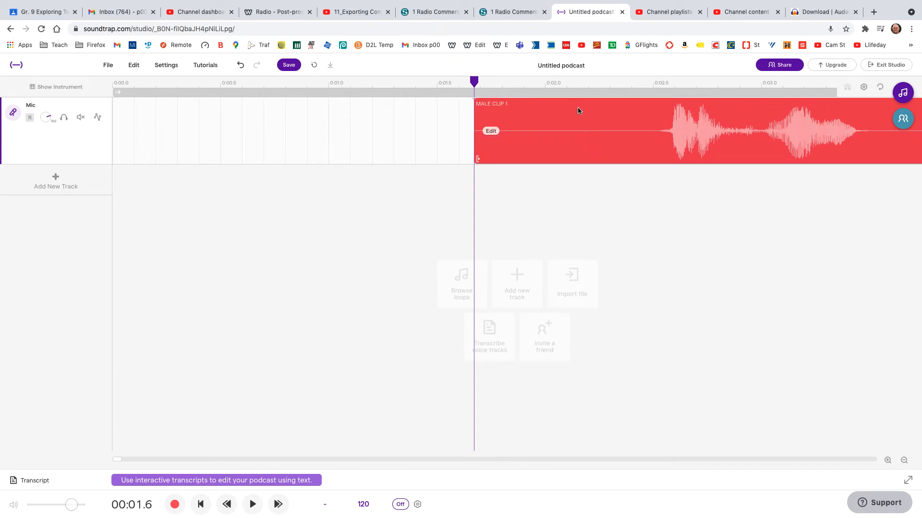
pyautogui.moveTo(567, 118); pyautogui.dragTo(208, 147)
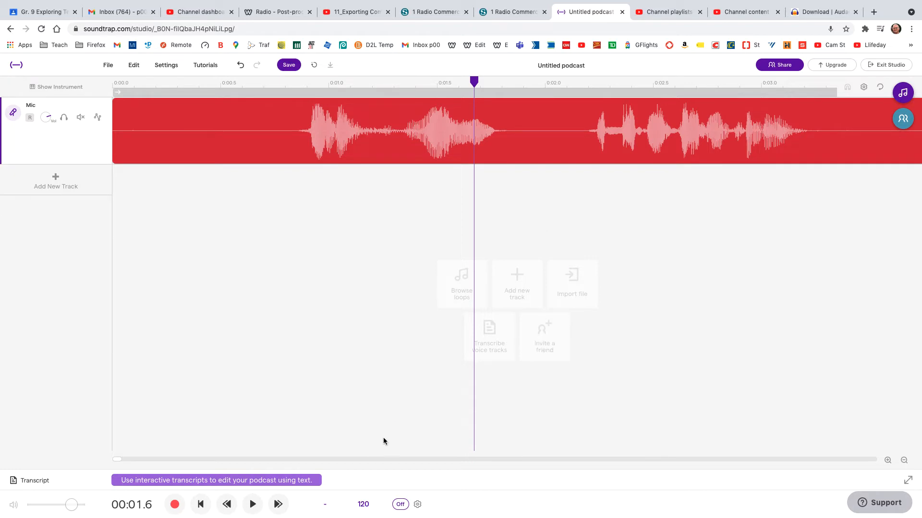
# Split Male Clip 1 at 00:03.7, in the pause after the second phrase, and move the second part away to about 0:17
pyautogui.click(903, 461)
pyautogui.click(903, 461)
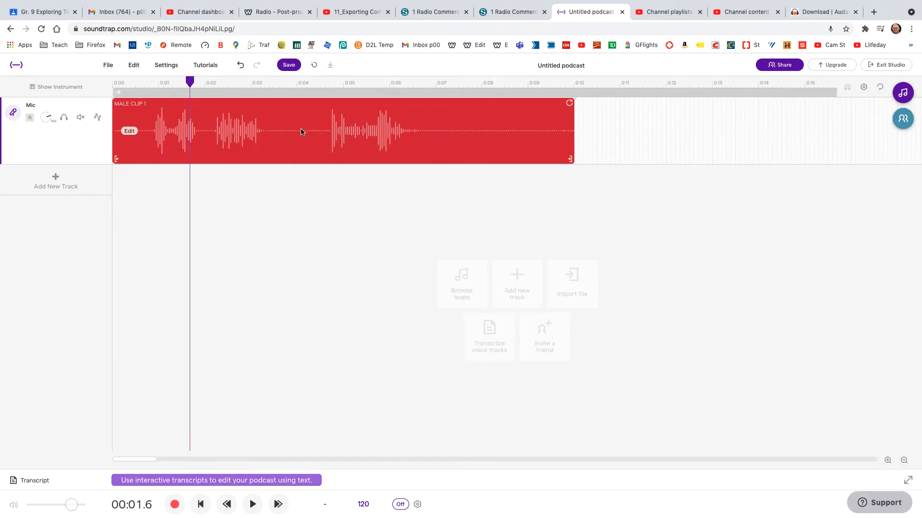
pyautogui.click(290, 92)
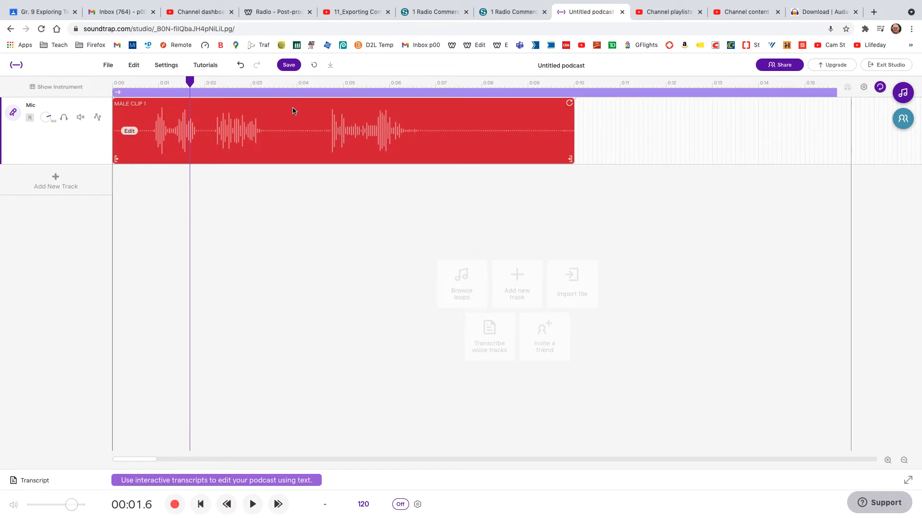
pyautogui.moveTo(191, 80); pyautogui.dragTo(297, 94)
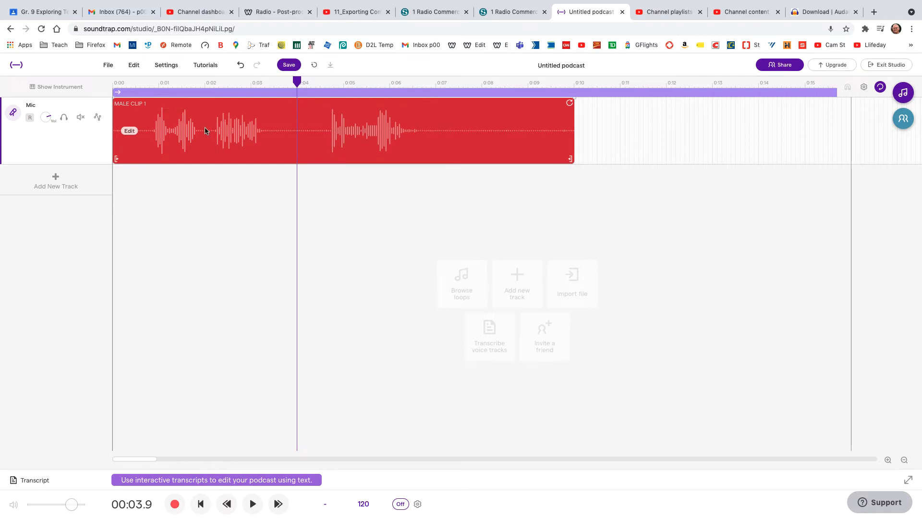
pyautogui.moveTo(297, 81); pyautogui.dragTo(285, 83)
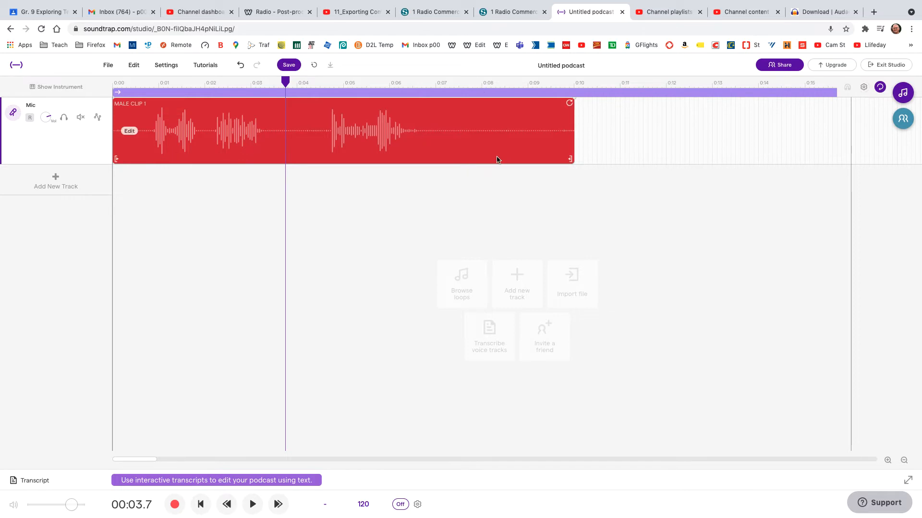
pyautogui.press('super+e')
pyautogui.moveTo(488, 113); pyautogui.dragTo(873, 130)
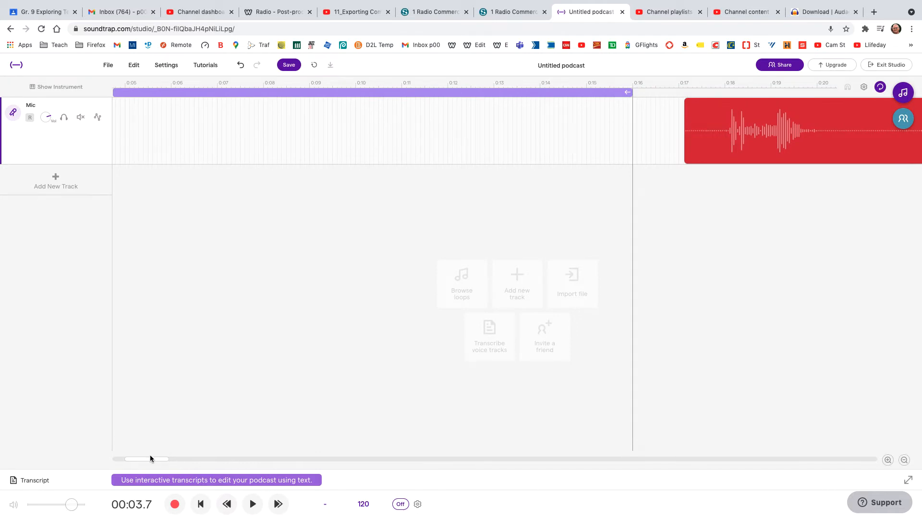
pyautogui.moveTo(150, 458); pyautogui.dragTo(125, 460)
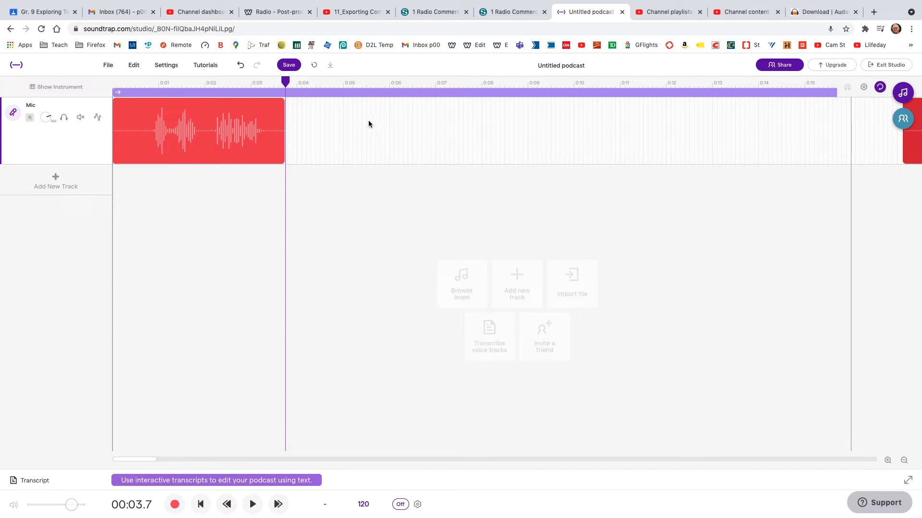
pyautogui.click(863, 88)
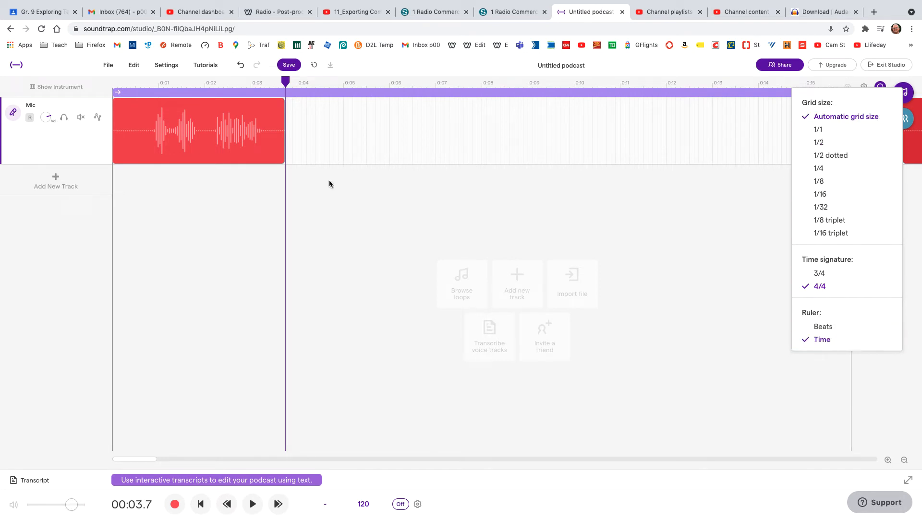
pyautogui.click(473, 243)
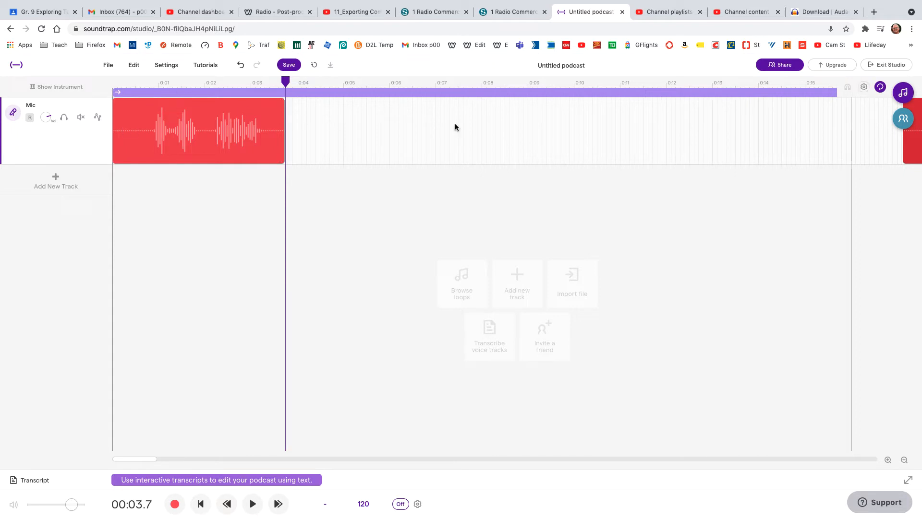
pyautogui.click(864, 87)
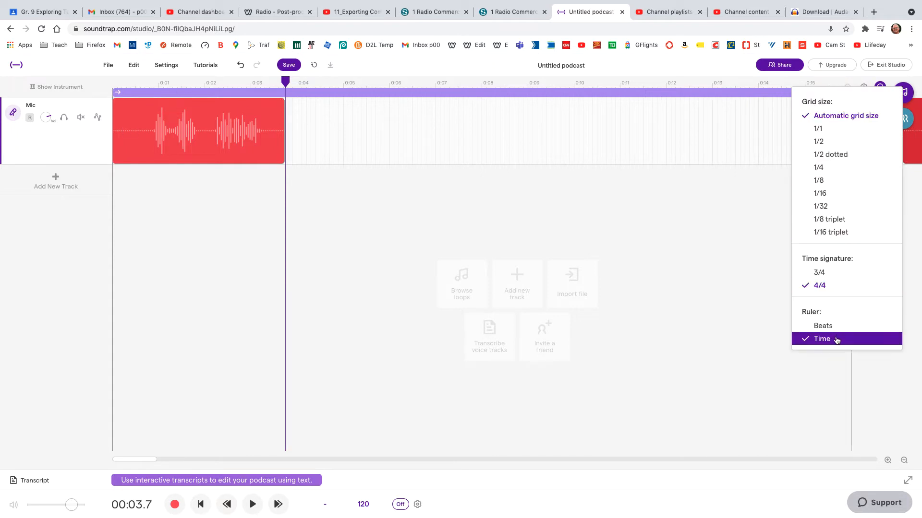
pyautogui.click(521, 209)
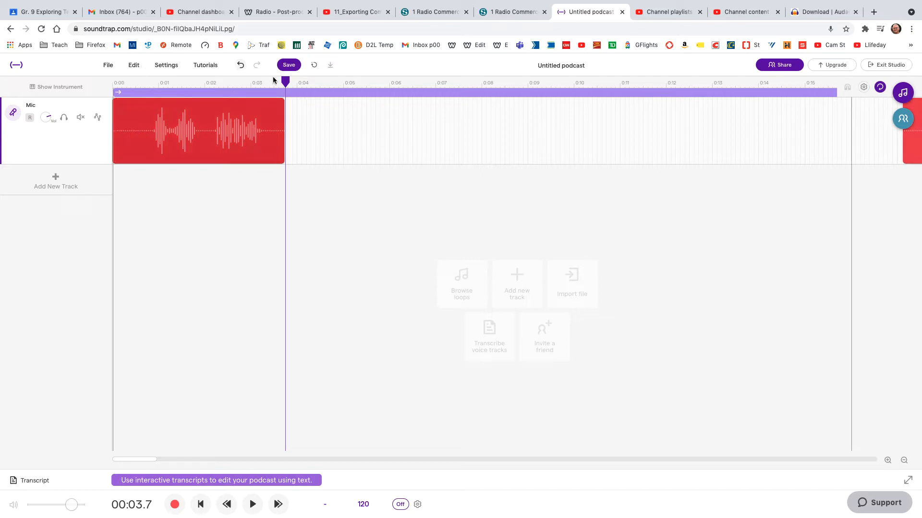
# Trim the silence from the start of the first part of Male Clip 1, up to about 00:00.8, just before the first word
pyautogui.moveTo(285, 83); pyautogui.dragTo(146, 94)
pyautogui.click(191, 183)
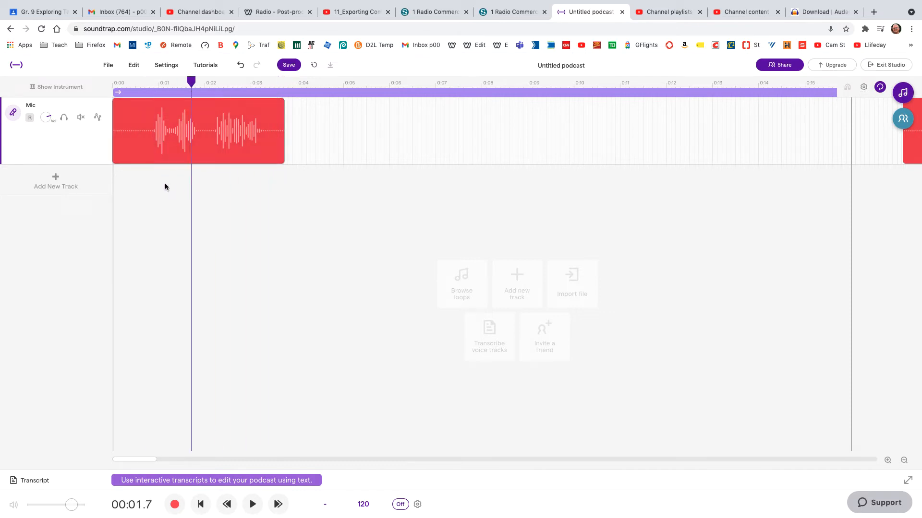
pyautogui.moveTo(113, 161); pyautogui.dragTo(145, 165)
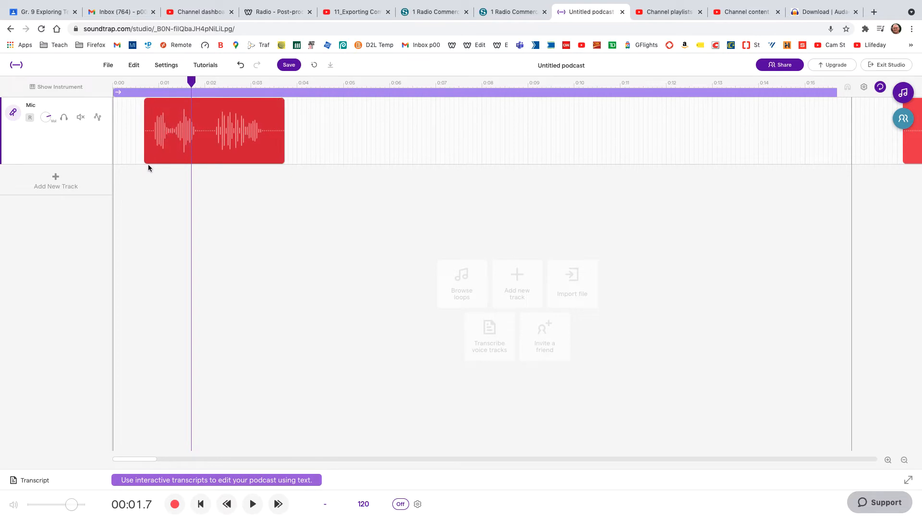
pyautogui.click(887, 460)
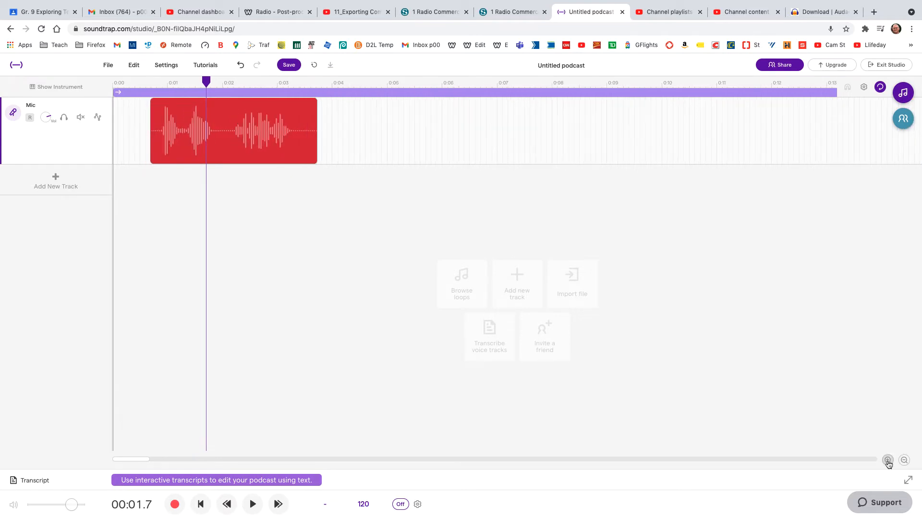
pyautogui.click(887, 461)
pyautogui.click(888, 460)
pyautogui.click(887, 460)
pyautogui.click(887, 460)
pyautogui.click(887, 460)
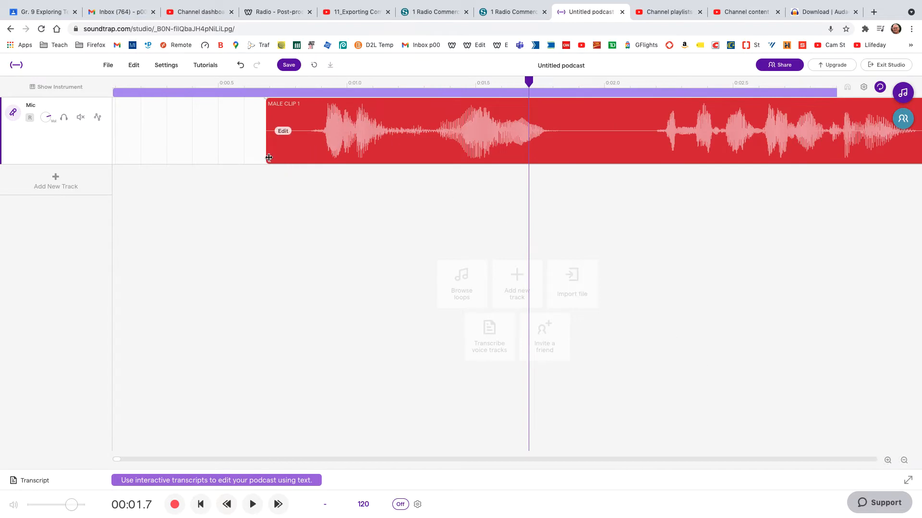
pyautogui.moveTo(267, 160); pyautogui.dragTo(302, 164)
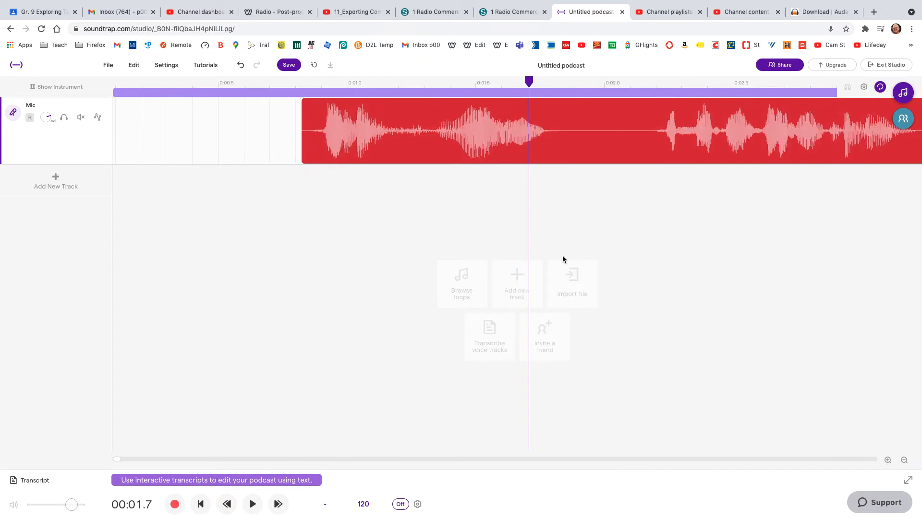
# Trim the end of the first part of Male Clip 1 back to about 00:03.2, right after its last word
pyautogui.click(903, 460)
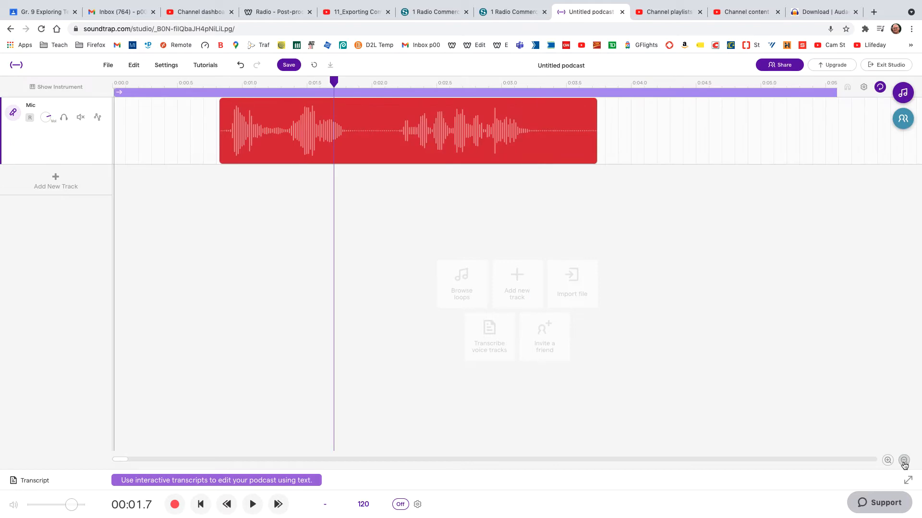
pyautogui.click(904, 460)
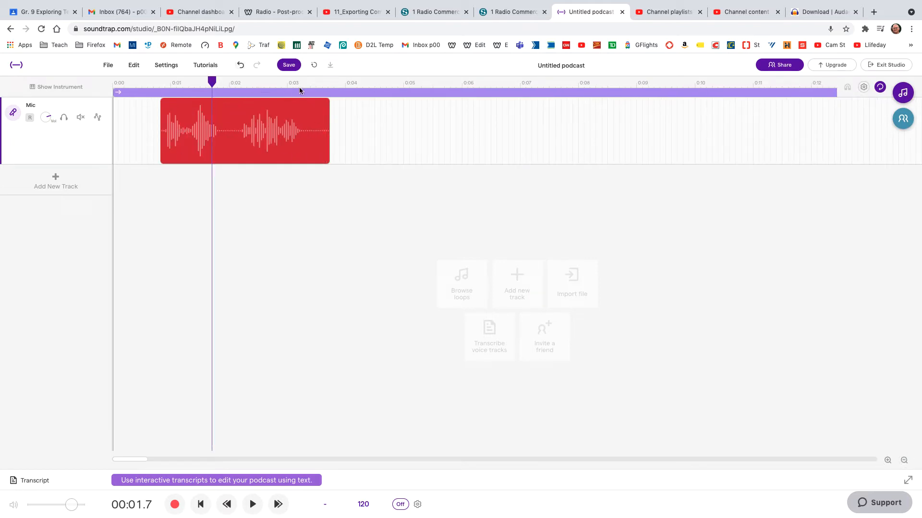
pyautogui.moveTo(210, 84); pyautogui.dragTo(303, 87)
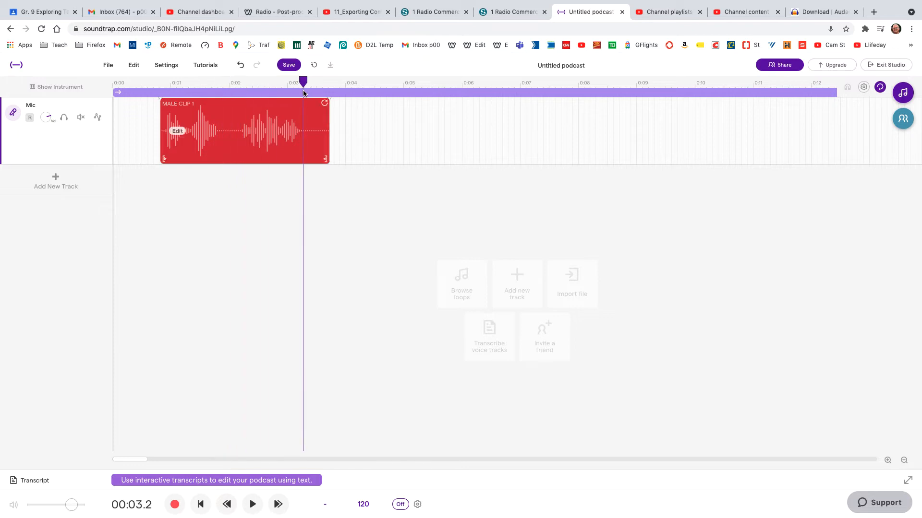
pyautogui.click(888, 461)
pyautogui.click(887, 461)
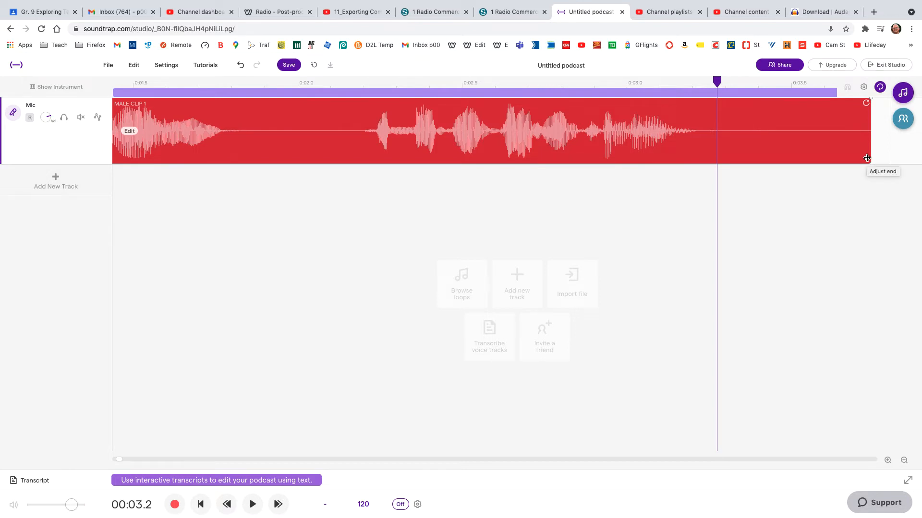
pyautogui.moveTo(867, 158); pyautogui.dragTo(683, 172)
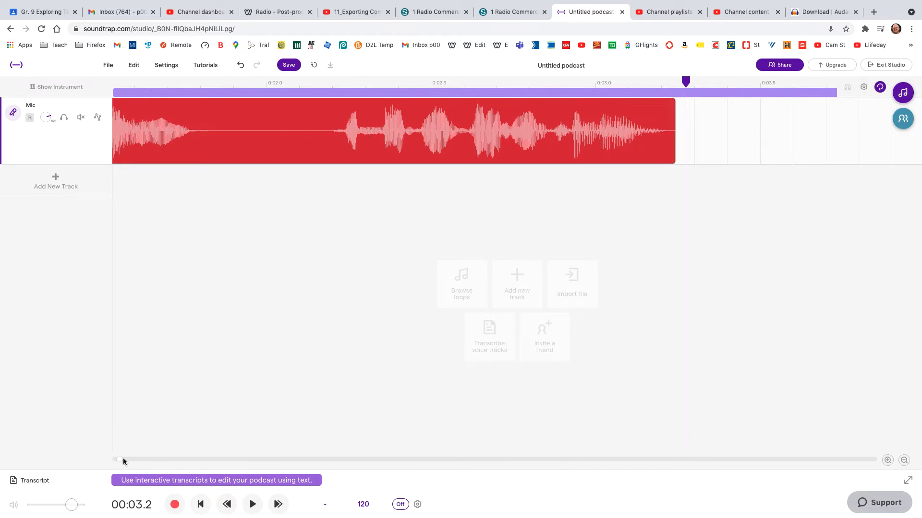
# Return the playhead to 00:00.0 and move the trimmed first part of Male Clip 1 to the start of the timeline
pyautogui.moveTo(120, 461); pyautogui.dragTo(117, 461)
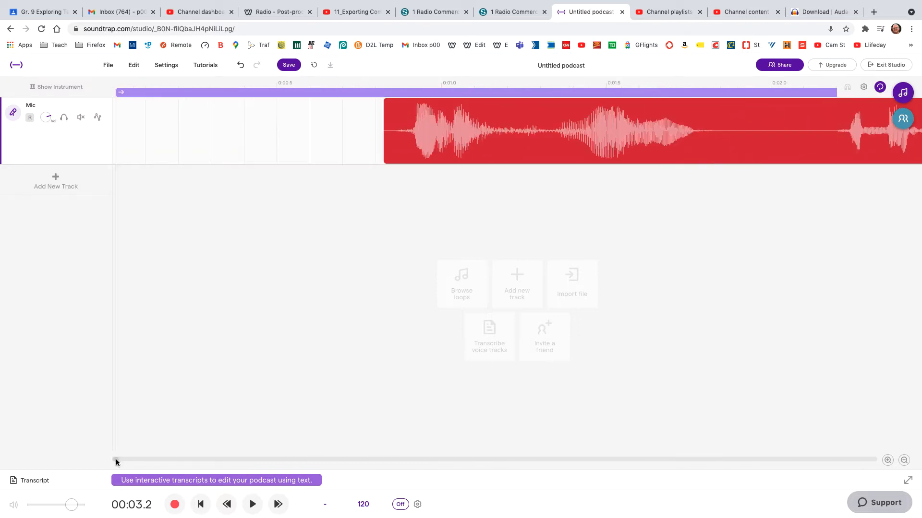
pyautogui.click(904, 461)
pyautogui.click(904, 462)
pyautogui.click(904, 461)
pyautogui.click(904, 462)
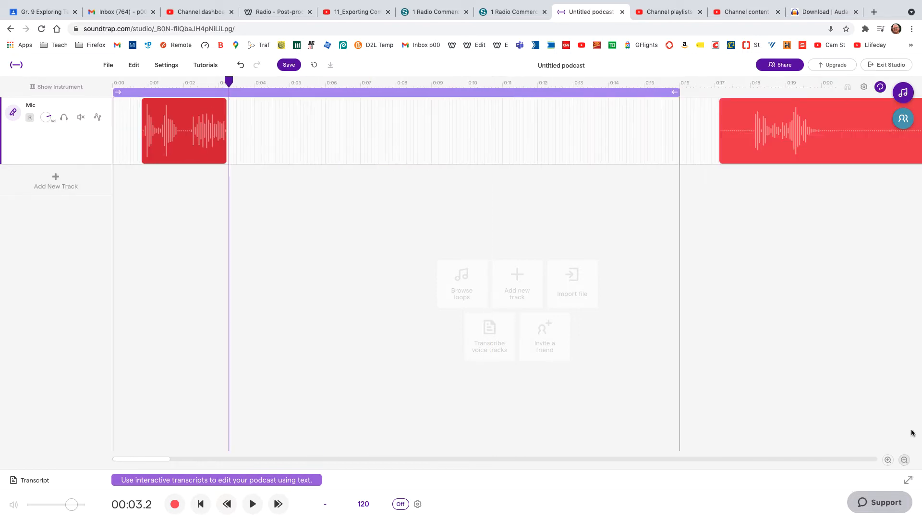
pyautogui.click(887, 461)
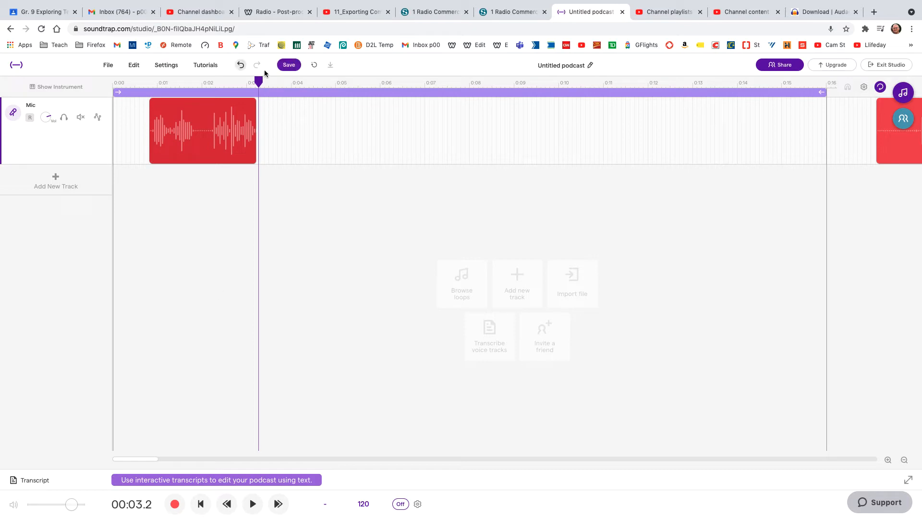
pyautogui.moveTo(260, 81); pyautogui.dragTo(224, 82)
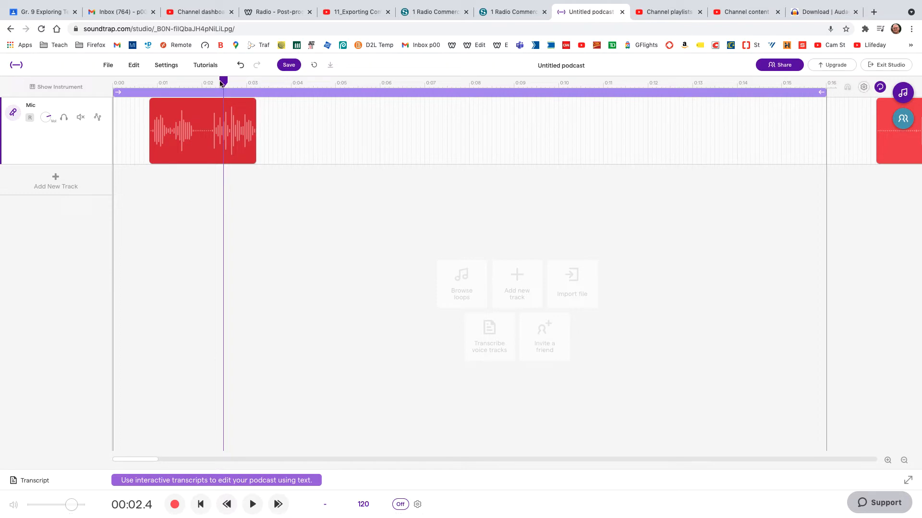
pyautogui.moveTo(224, 82); pyautogui.dragTo(111, 81)
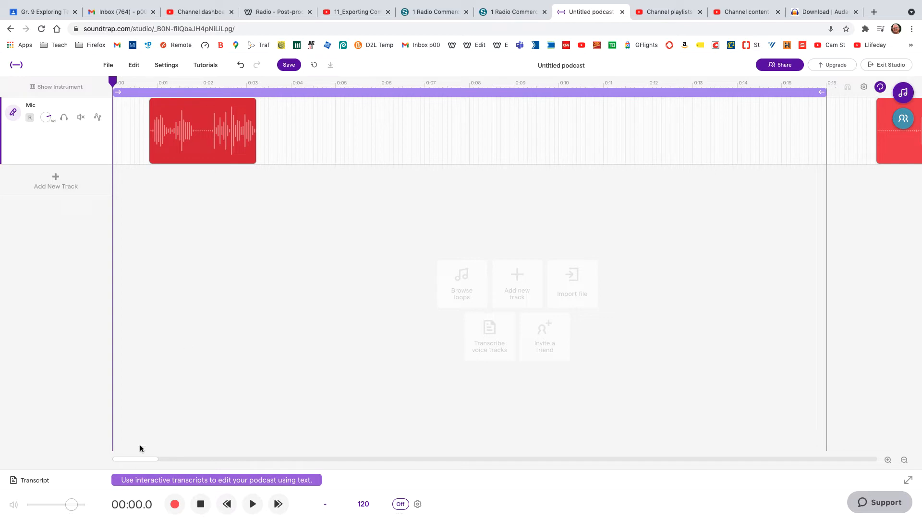
pyautogui.moveTo(202, 120); pyautogui.dragTo(165, 120)
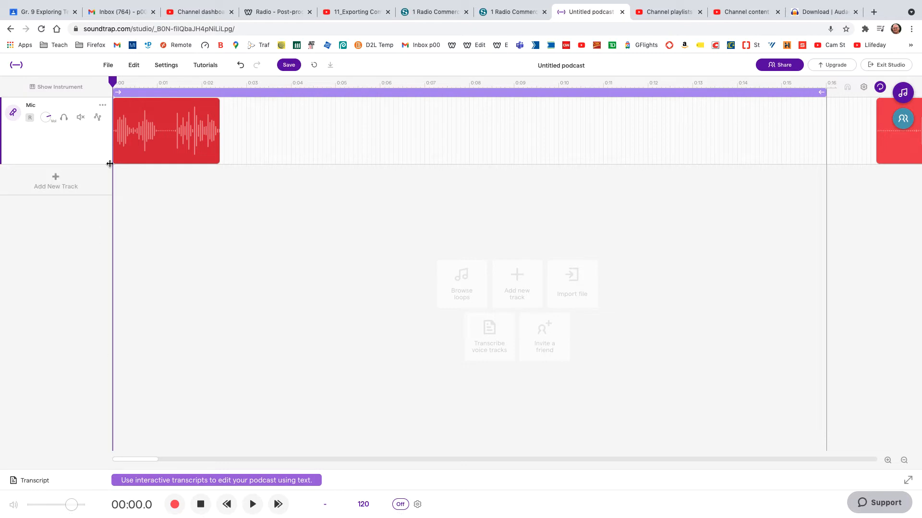
# Play the trimmed first part of Male Clip 1 from 00:00.0 until it has ended
pyautogui.click(887, 461)
pyautogui.click(885, 463)
pyautogui.click(885, 463)
pyautogui.click(885, 463)
pyautogui.click(884, 463)
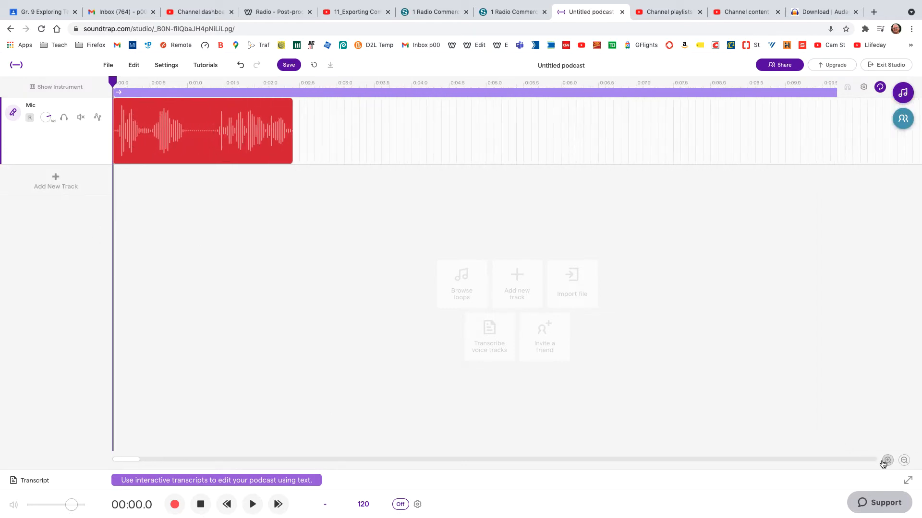
pyautogui.click(885, 463)
pyautogui.click(888, 462)
pyautogui.click(887, 462)
pyautogui.click(888, 462)
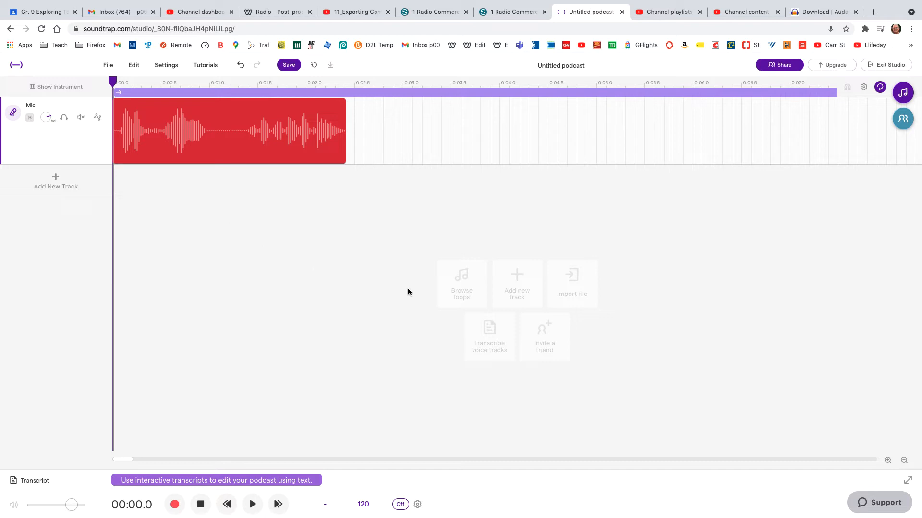
pyautogui.press('space')
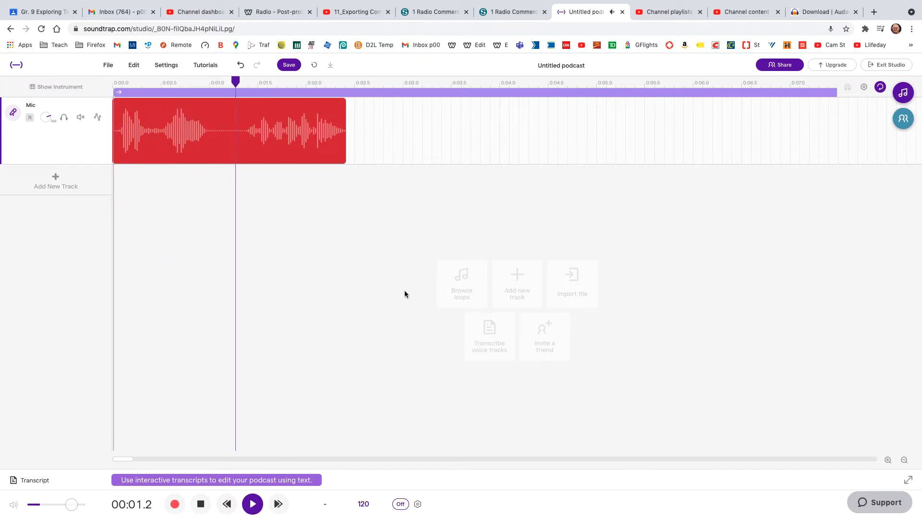
pyautogui.press('space')
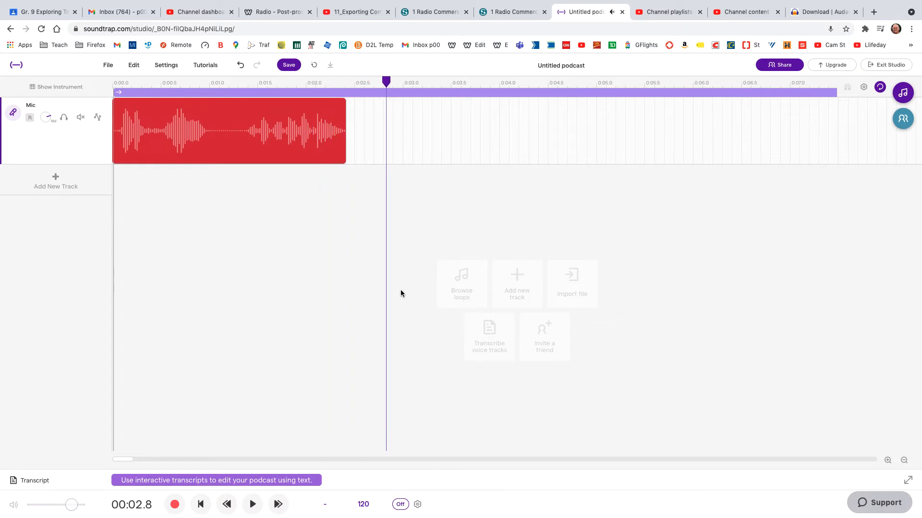
# Split the trimmed piece of Male Clip 1 at about 00:01.1, in the silent gap between its phrases
pyautogui.moveTo(221, 124)
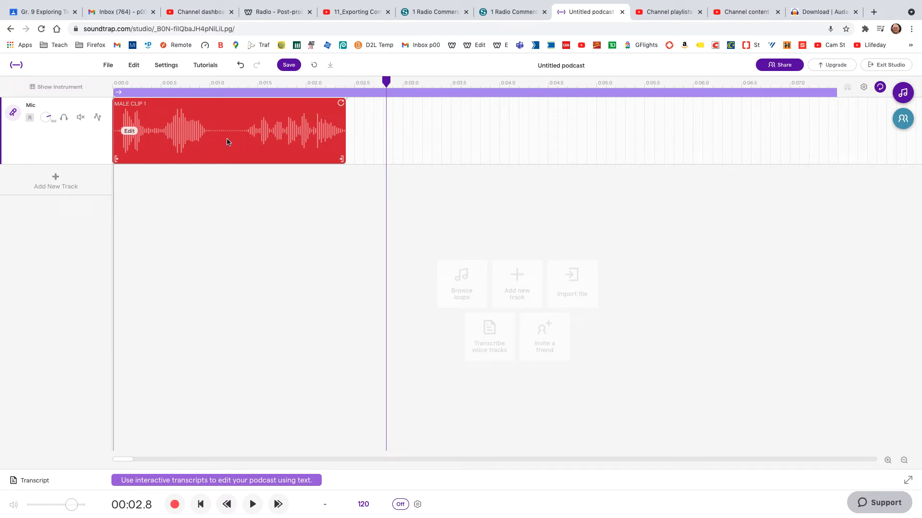
pyautogui.moveTo(381, 86); pyautogui.dragTo(224, 94)
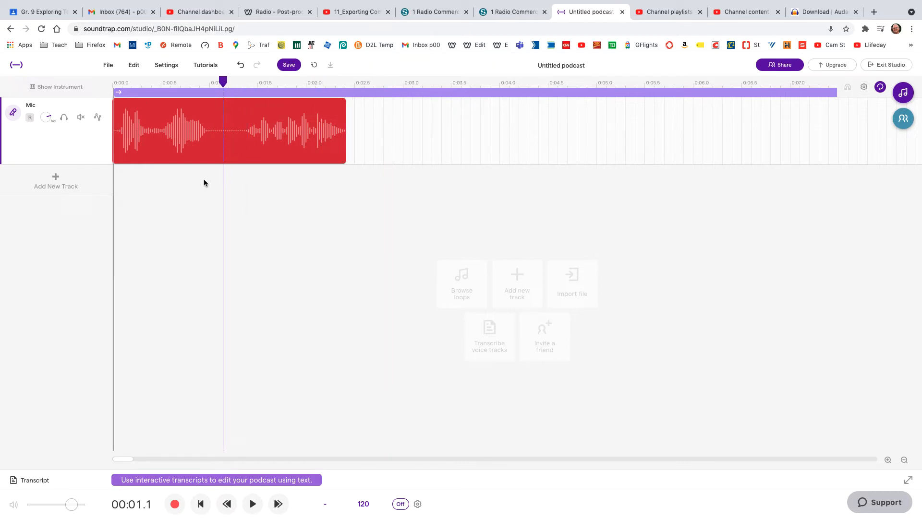
pyautogui.press('super+e')
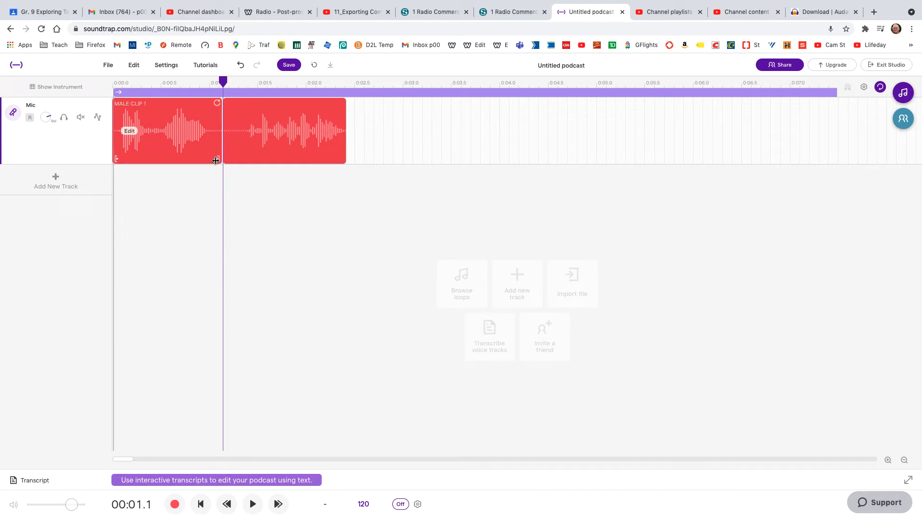
# Trim the silence on both sides of the new split and move the second piece directly against the first
pyautogui.moveTo(216, 160); pyautogui.dragTo(245, 160)
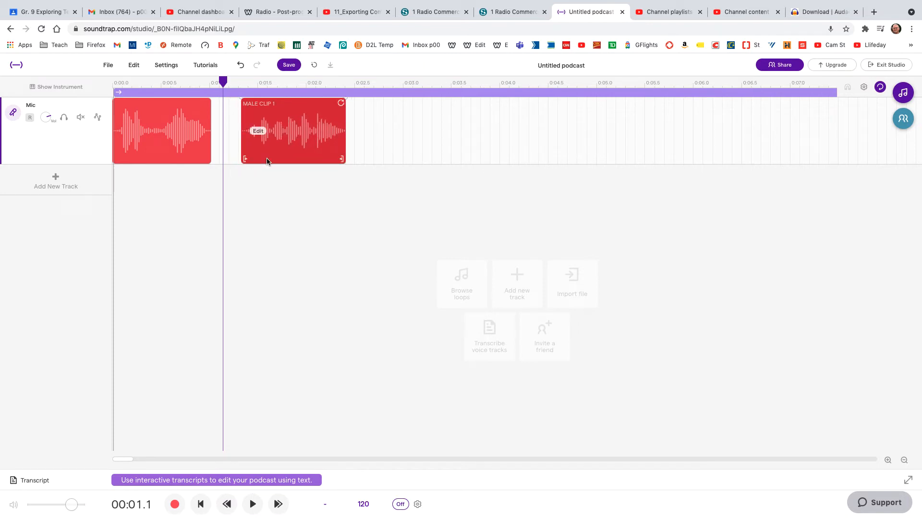
pyautogui.moveTo(300, 154); pyautogui.dragTo(256, 155)
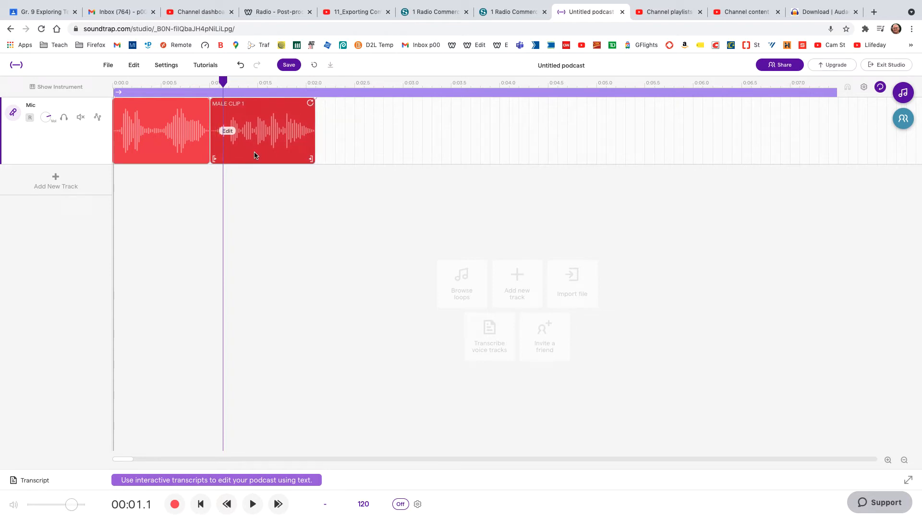
# Play the two joined pieces of Male Clip 1 from 00:00.0 to check the pause between the phrases
pyautogui.click(215, 82)
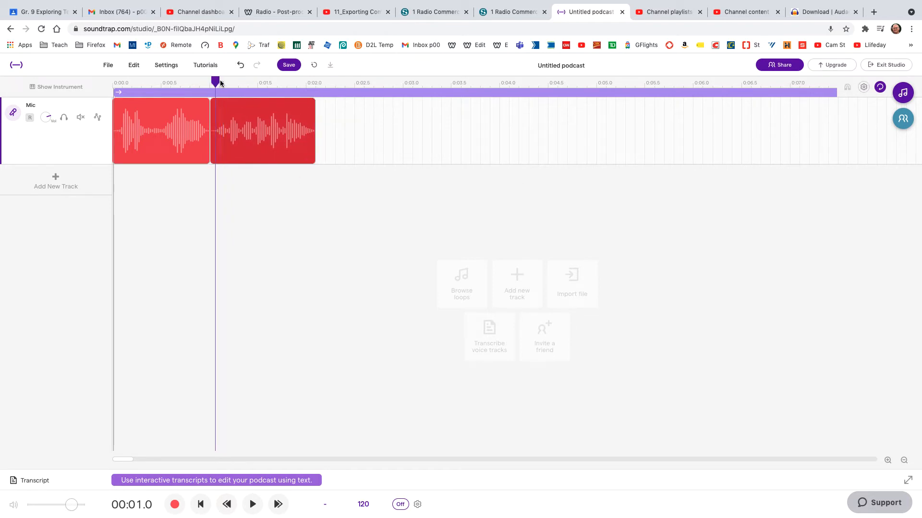
pyautogui.press('Return')
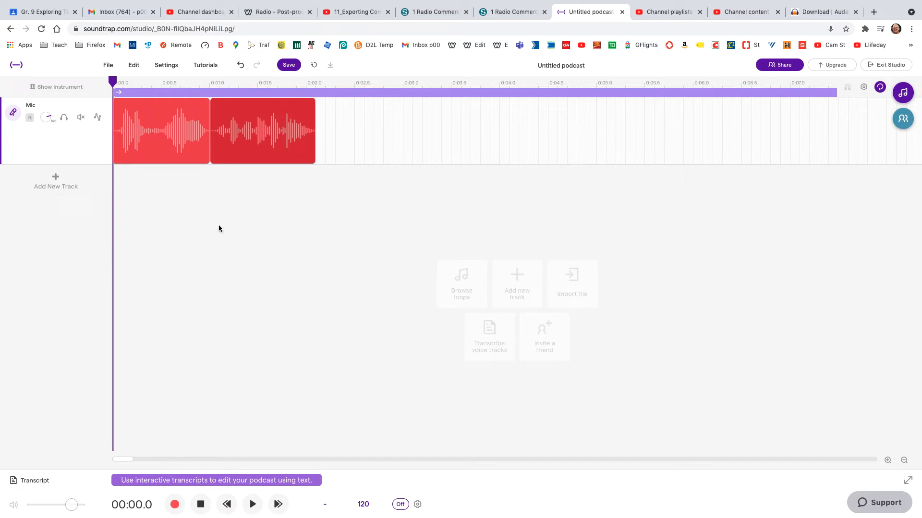
pyautogui.press('space')
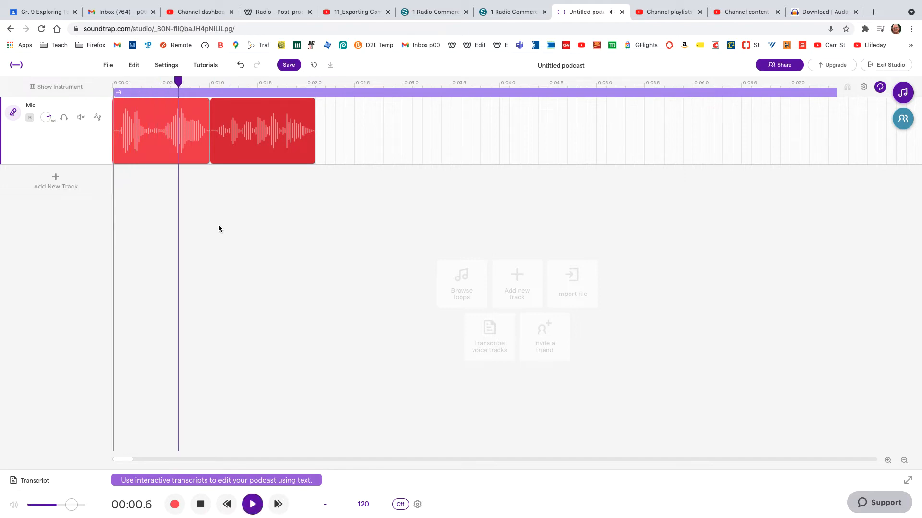
pyautogui.press('space')
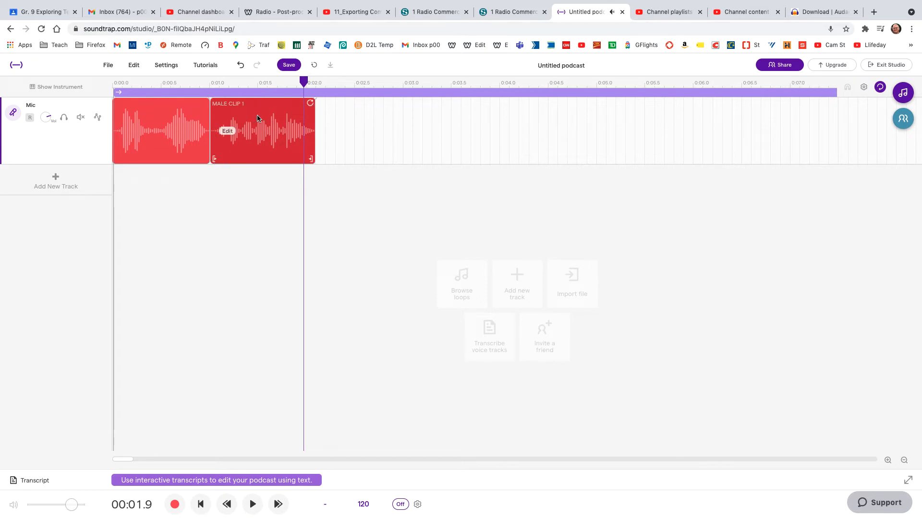
# Move the second piece of Male Clip 1 slightly later to leave a tiny gap, and play both pieces from the start
pyautogui.moveTo(258, 117); pyautogui.dragTo(264, 116)
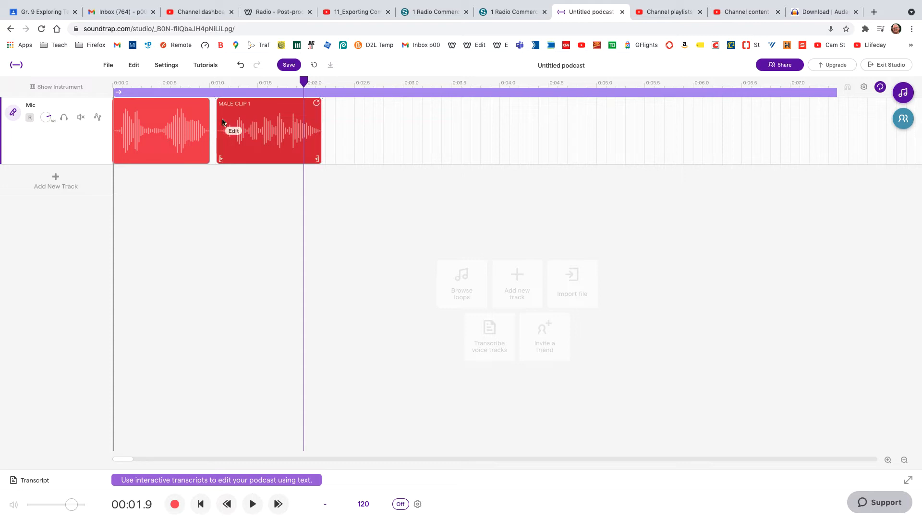
pyautogui.moveTo(304, 83); pyautogui.dragTo(116, 83)
pyautogui.press('space')
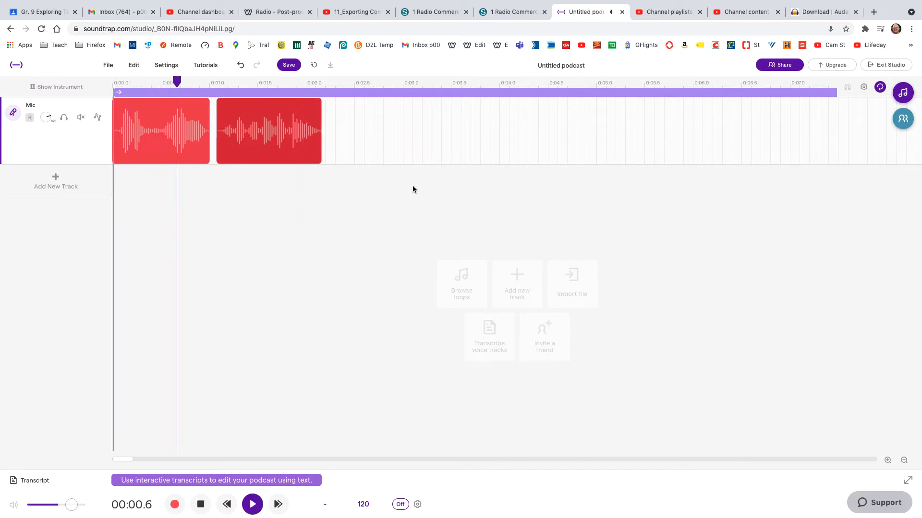
pyautogui.press('space')
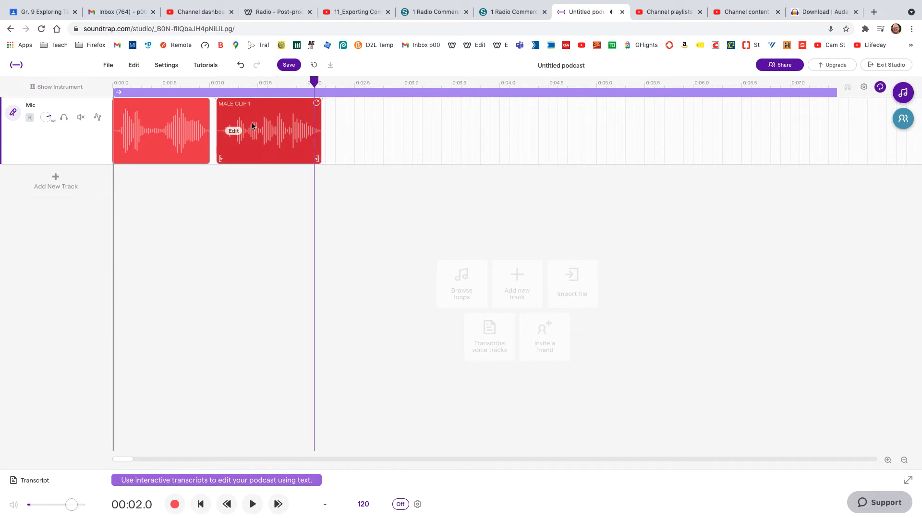
# Widen the gap before the second piece to about 0.1 seconds and play both pieces again from 00:00.0
pyautogui.moveTo(259, 116); pyautogui.dragTo(261, 117)
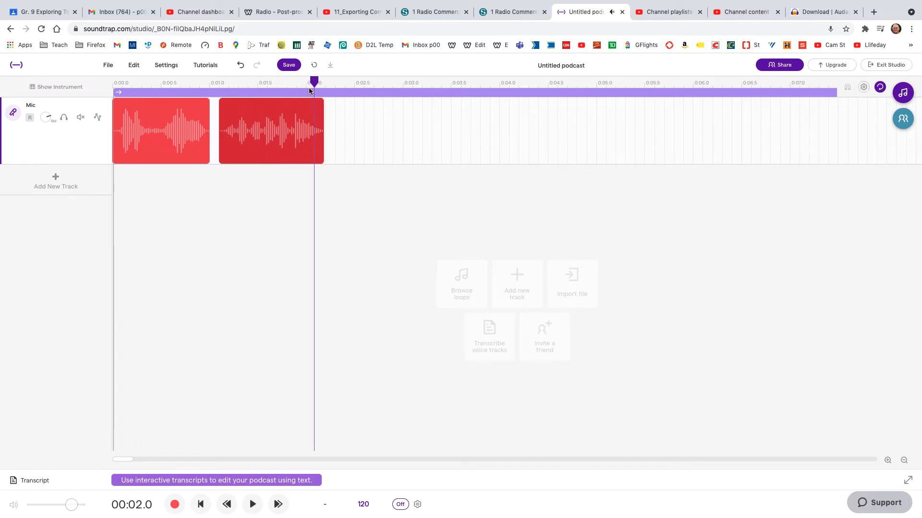
pyautogui.moveTo(313, 83); pyautogui.dragTo(78, 78)
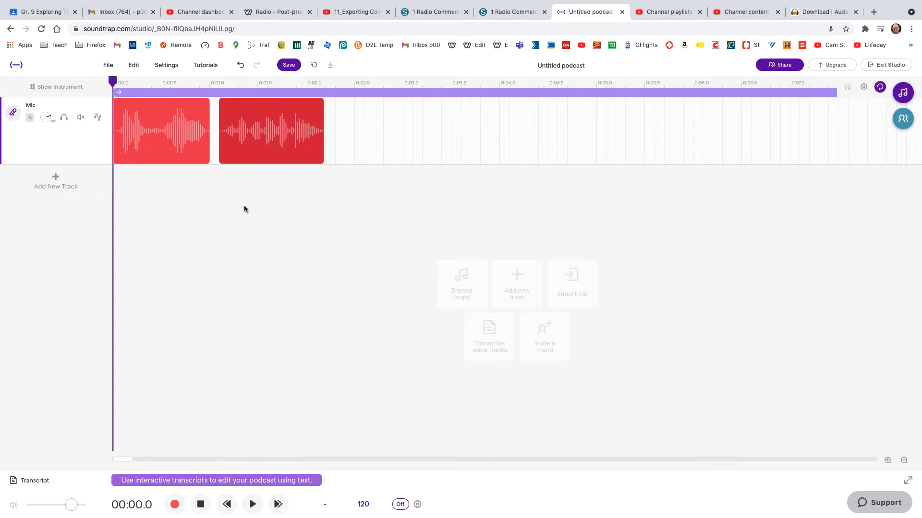
pyautogui.press('space')
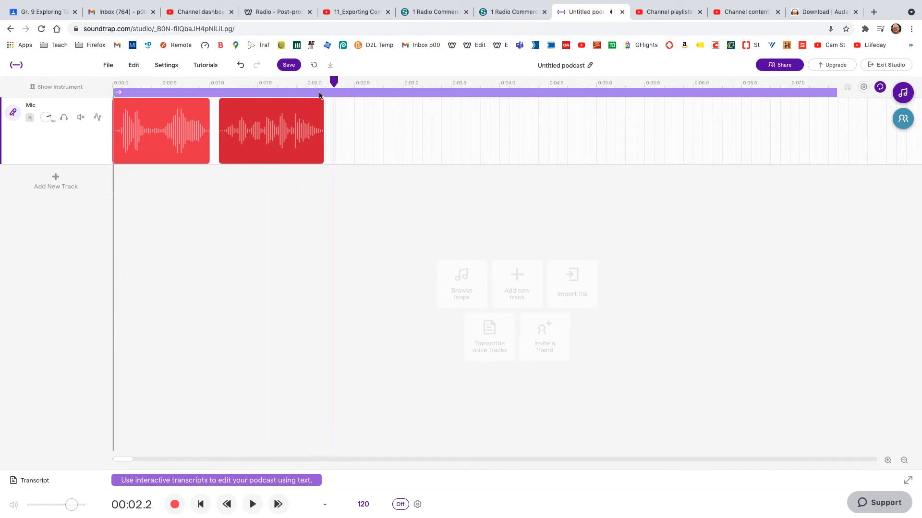
# Place the playhead at 00:02.1, where the second piece ends, check the line order in the commercial script PDF in Preview, and return to Soundtrap
pyautogui.moveTo(335, 86); pyautogui.dragTo(324, 86)
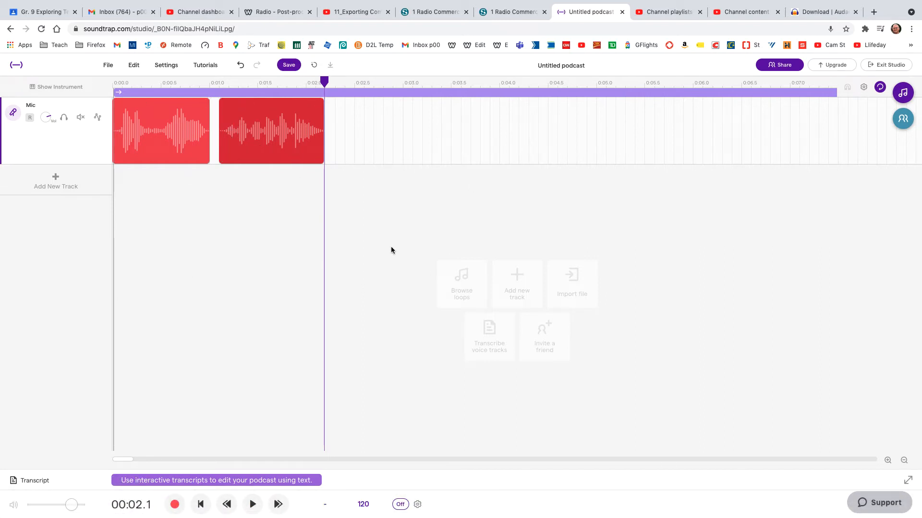
pyautogui.click(17, 507)
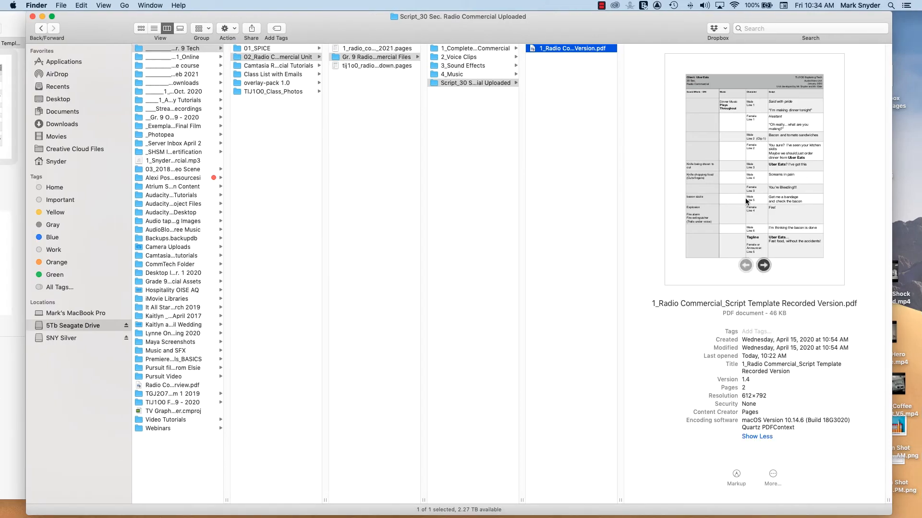
pyautogui.doubleClick(572, 51)
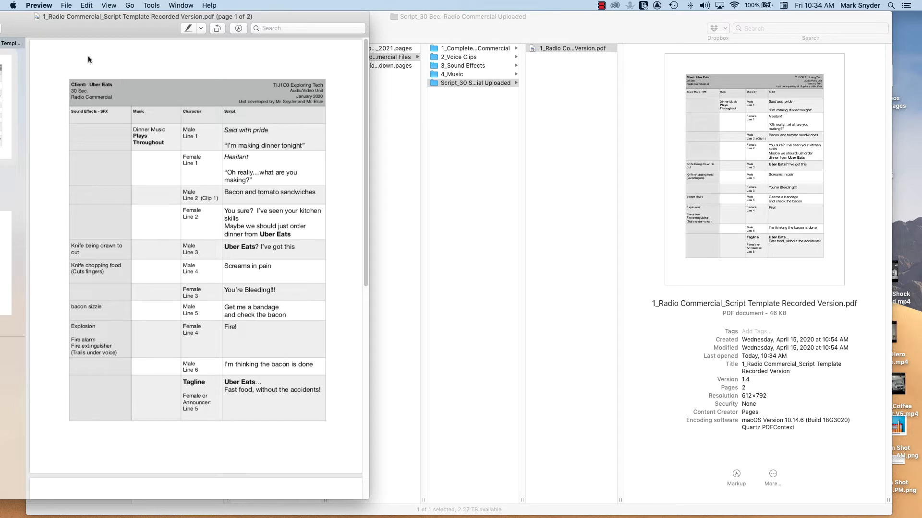
pyautogui.click(496, 171)
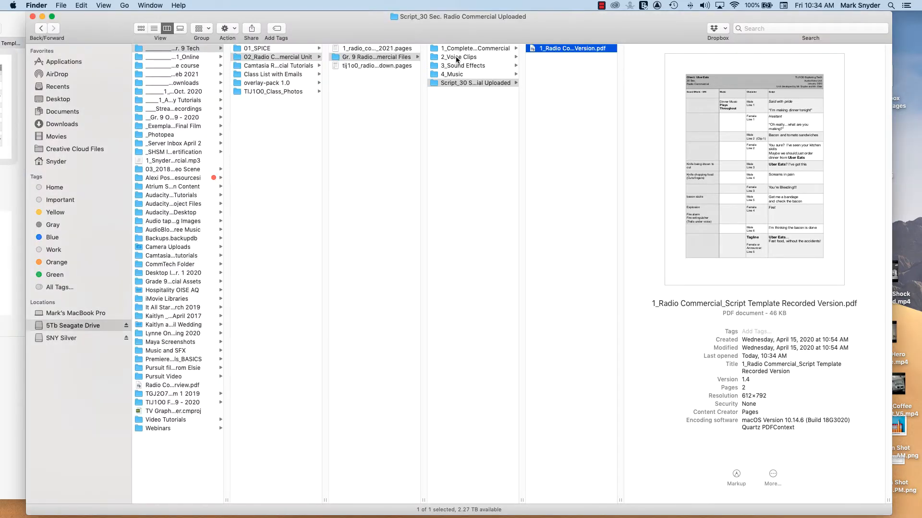
pyautogui.moveTo(189, 517)
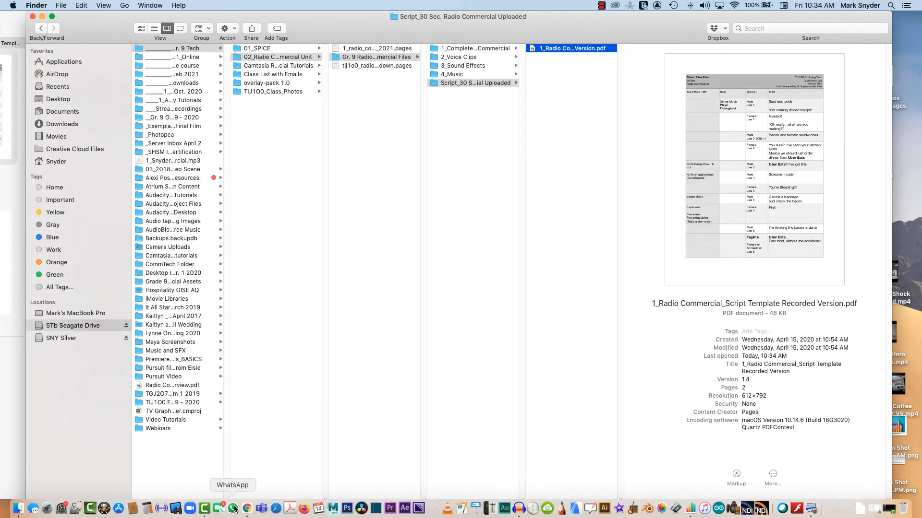
pyautogui.click(245, 510)
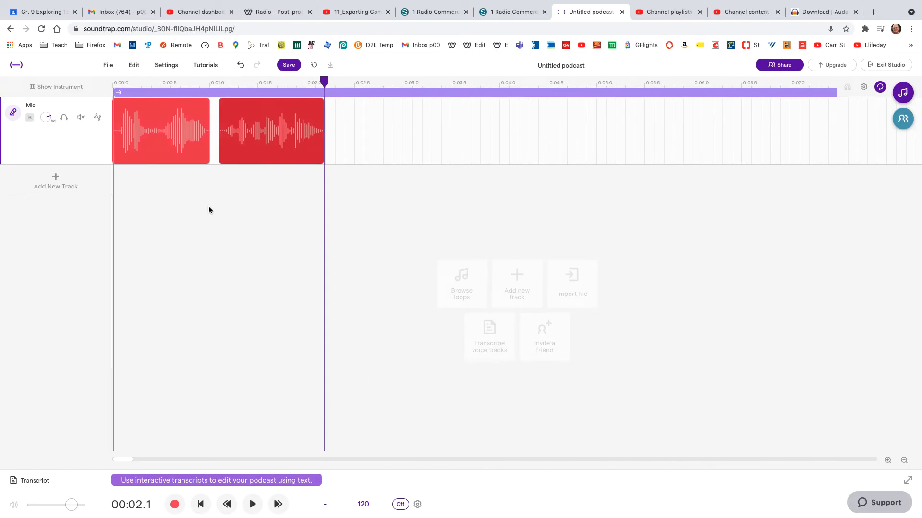
# Add a Voice & microphones track and import Female Clip 1.mp3 from the Female Voice folder into it
pyautogui.click(56, 182)
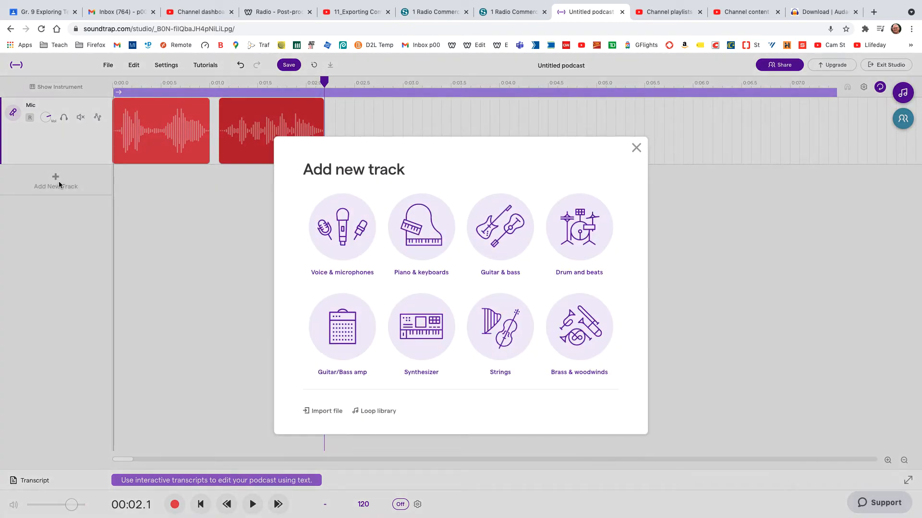
pyautogui.click(335, 222)
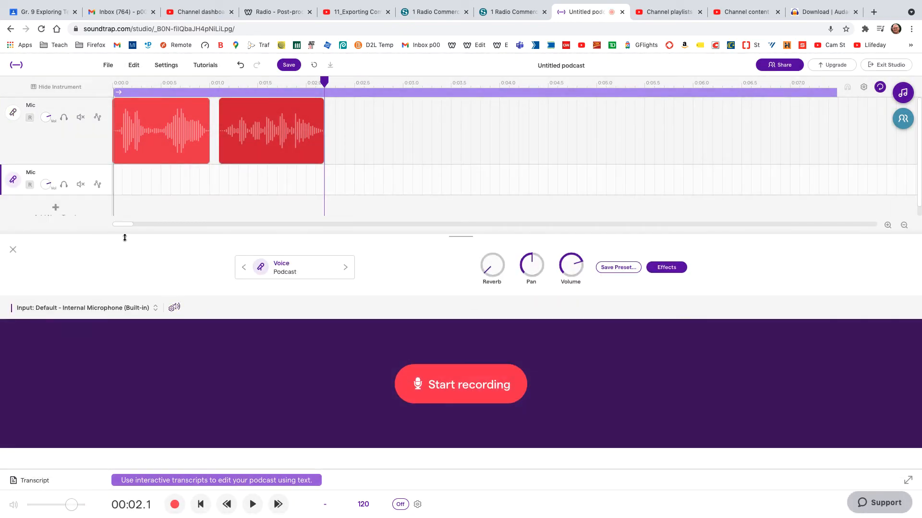
pyautogui.click(103, 173)
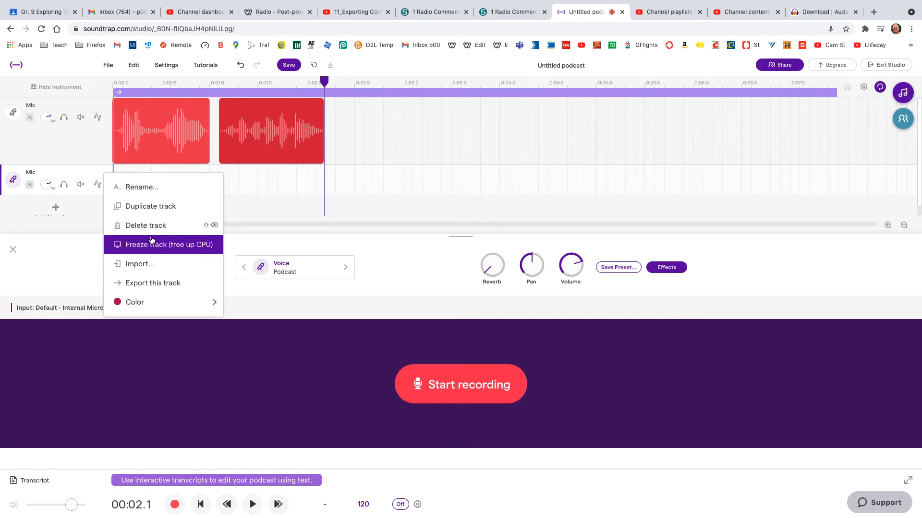
pyautogui.click(139, 264)
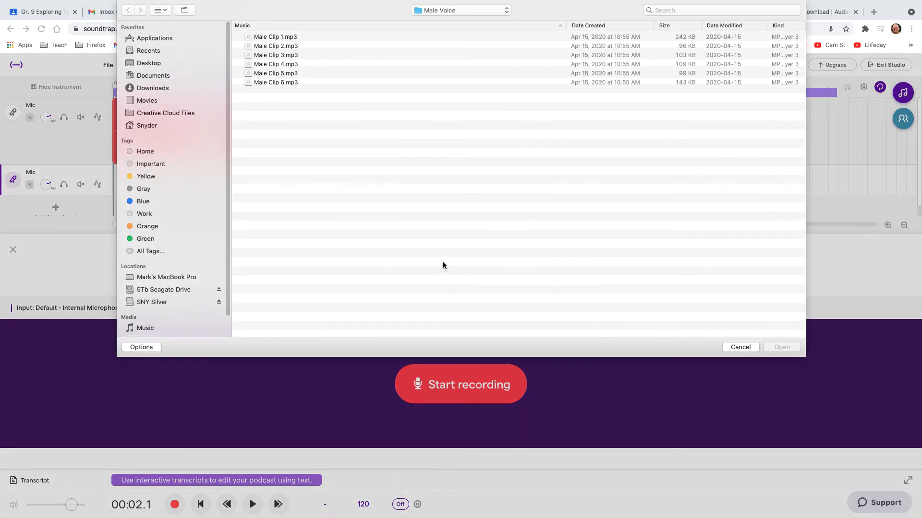
pyautogui.click(505, 10)
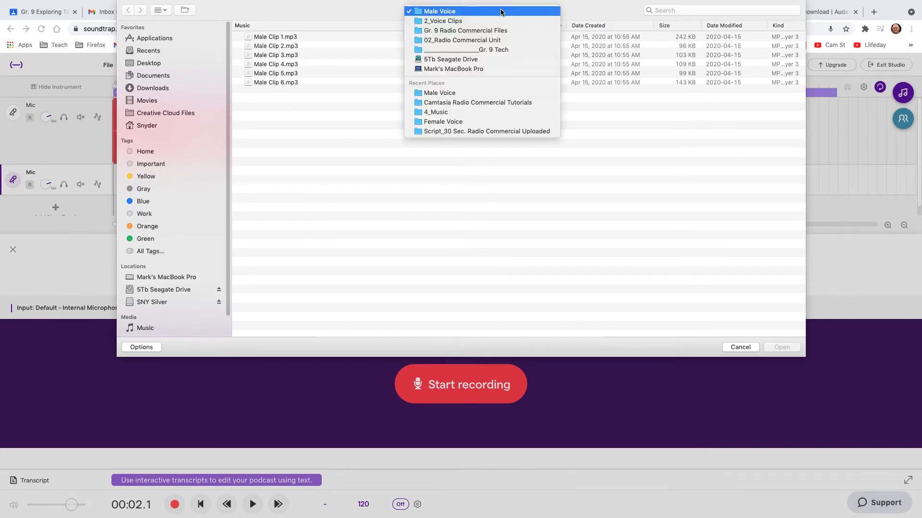
pyautogui.click(450, 21)
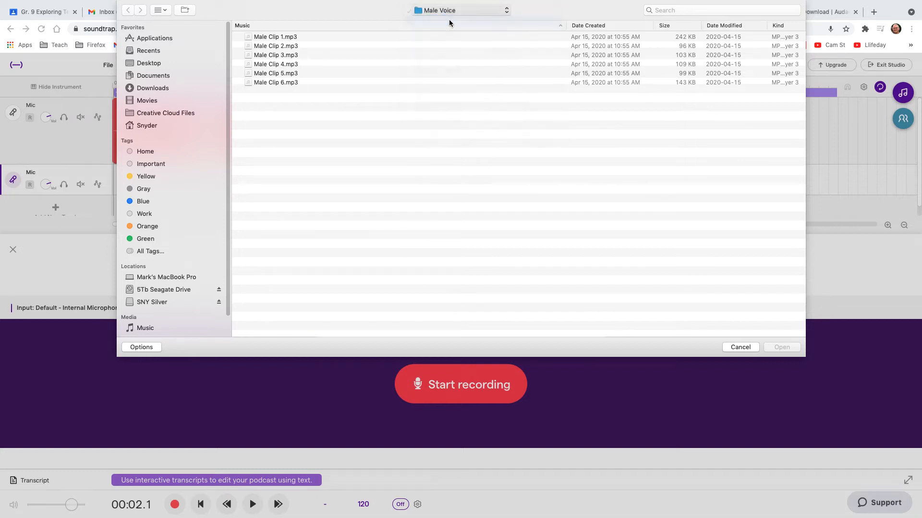
pyautogui.doubleClick(276, 37)
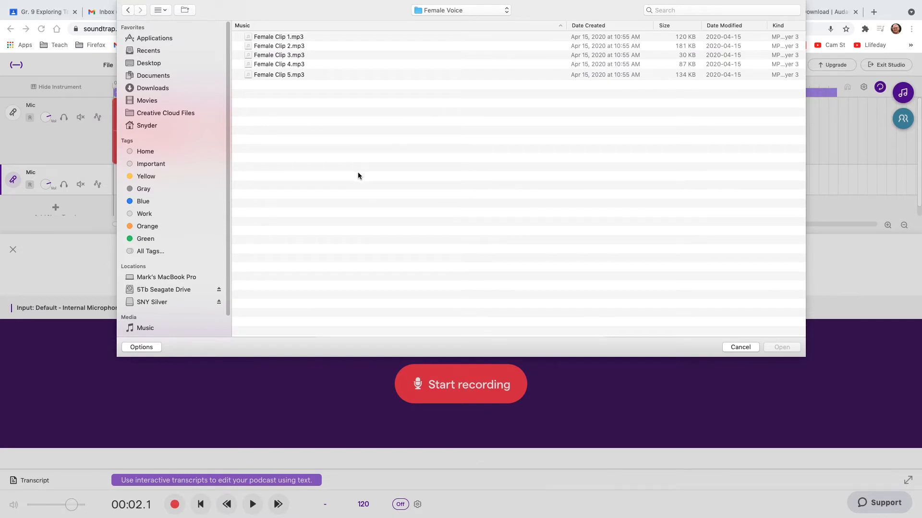
pyautogui.doubleClick(274, 39)
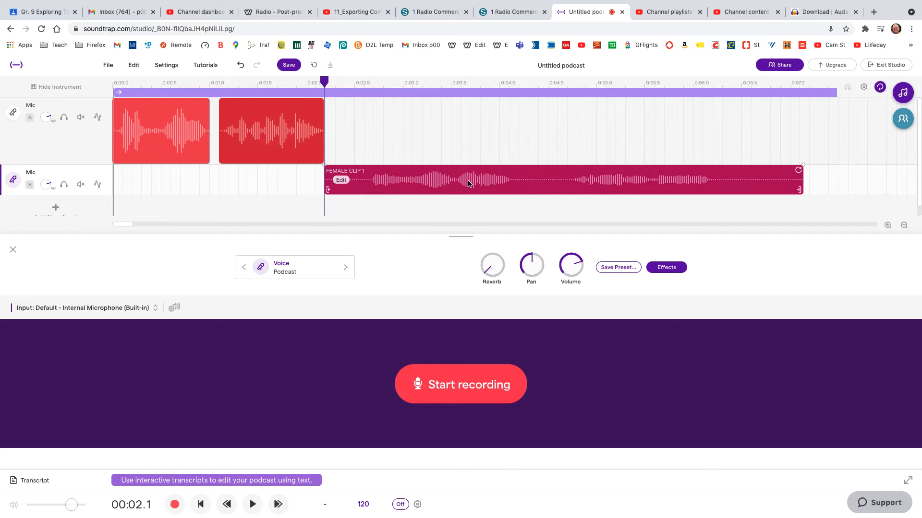
# Increase the height of both Mic tracks for larger waveforms and close the instrument view
pyautogui.moveTo(96, 194); pyautogui.dragTo(99, 226)
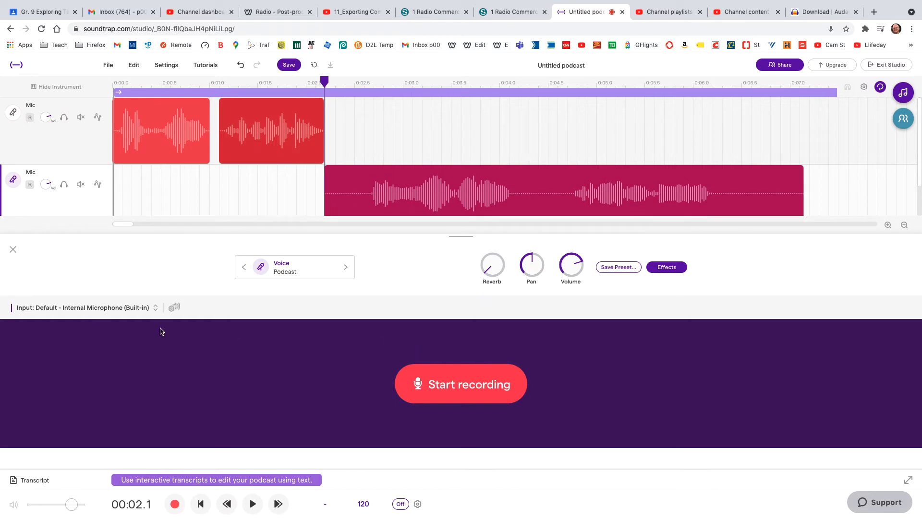
pyautogui.click(13, 249)
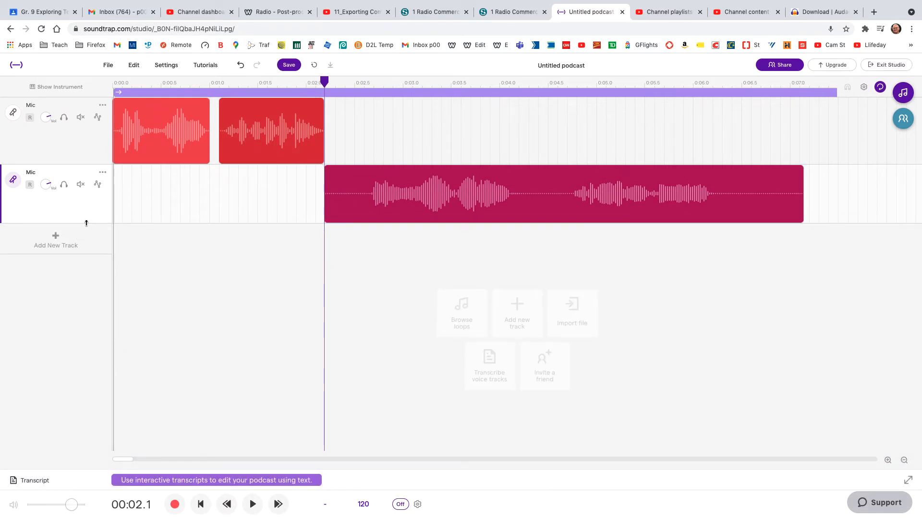
pyautogui.moveTo(86, 224); pyautogui.dragTo(84, 240)
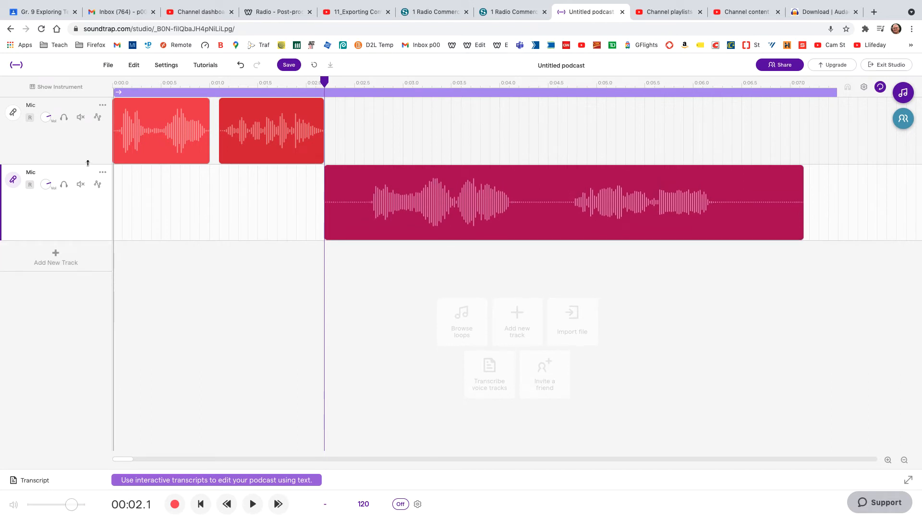
pyautogui.moveTo(87, 163); pyautogui.dragTo(87, 179)
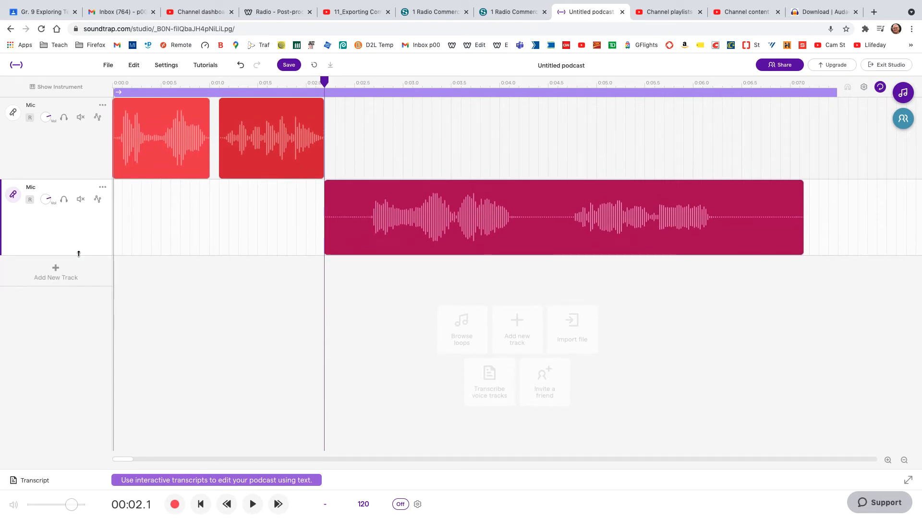
pyautogui.moveTo(68, 255); pyautogui.dragTo(76, 264)
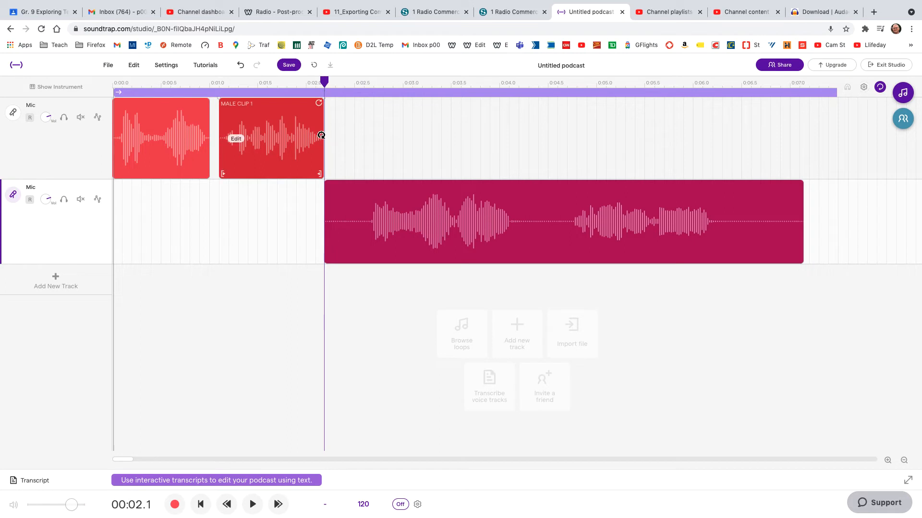
# Play the voice change from 00:01.4 and trim about 0.4 seconds of silence off the start of Female Clip 1
pyautogui.moveTo(324, 81); pyautogui.dragTo(255, 81)
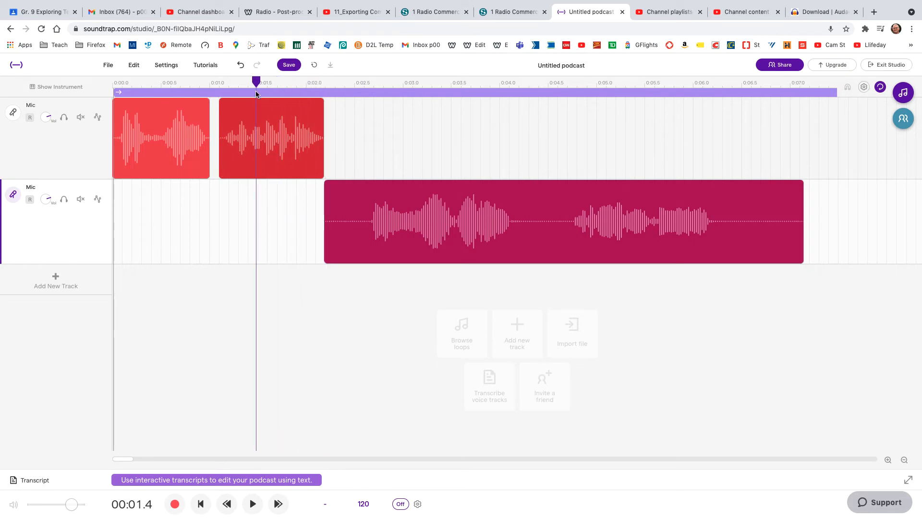
pyautogui.press('space')
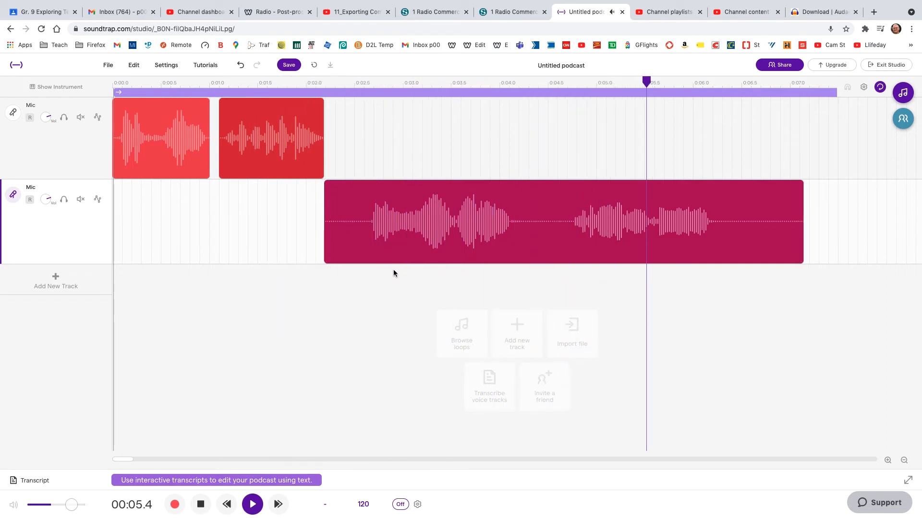
pyautogui.press('space')
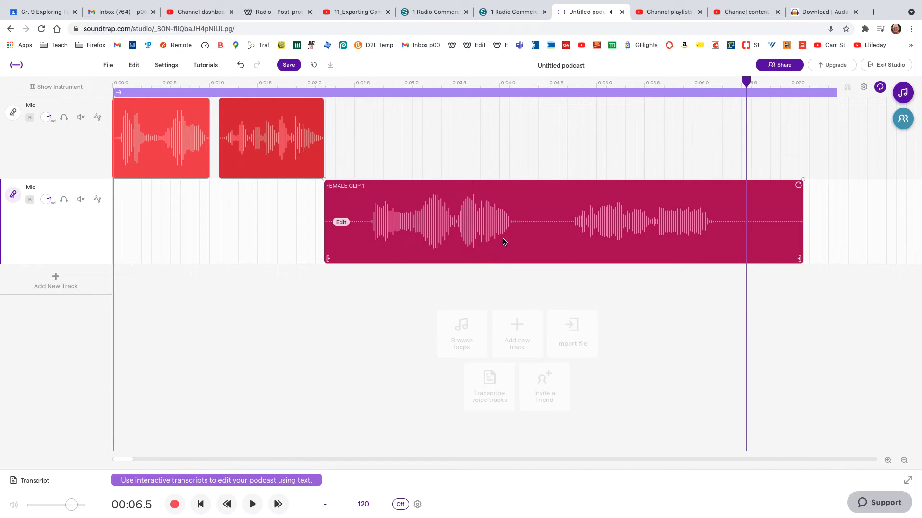
pyautogui.click(324, 138)
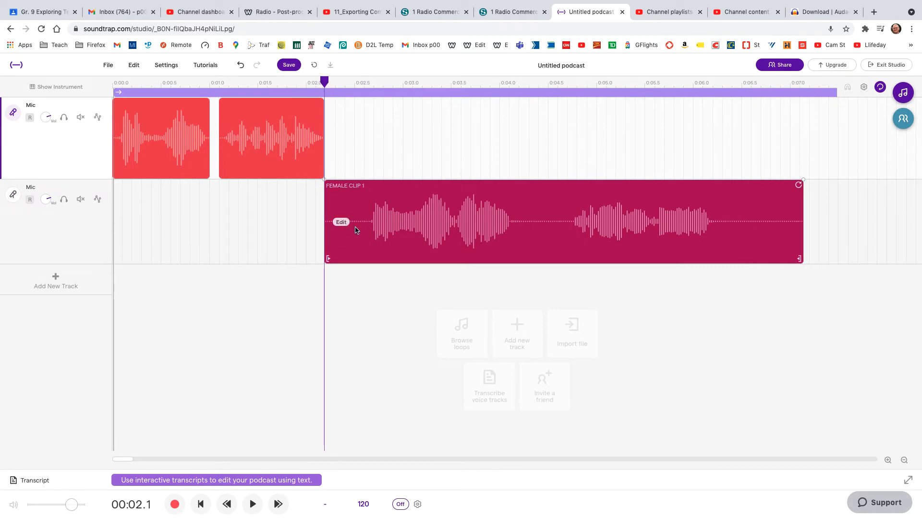
pyautogui.moveTo(328, 259); pyautogui.dragTo(364, 262)
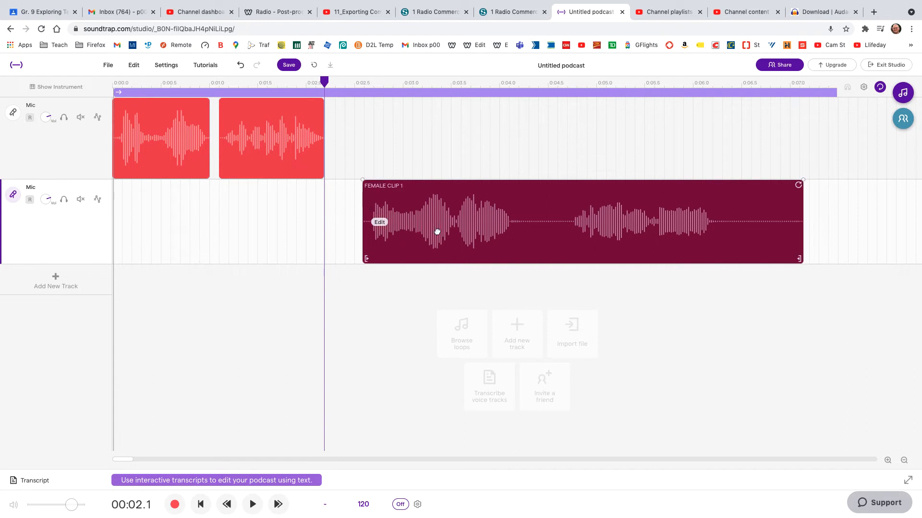
# Try overlapping Female Clip 1 with the second male piece by starting it at about 00:01.5, and play the overlap twice
pyautogui.moveTo(437, 232); pyautogui.dragTo(333, 244)
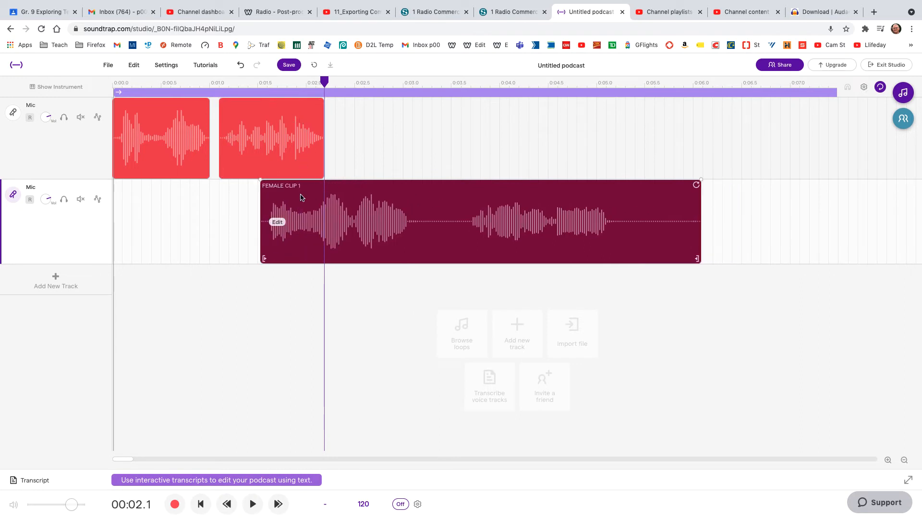
pyautogui.moveTo(325, 83); pyautogui.dragTo(234, 101)
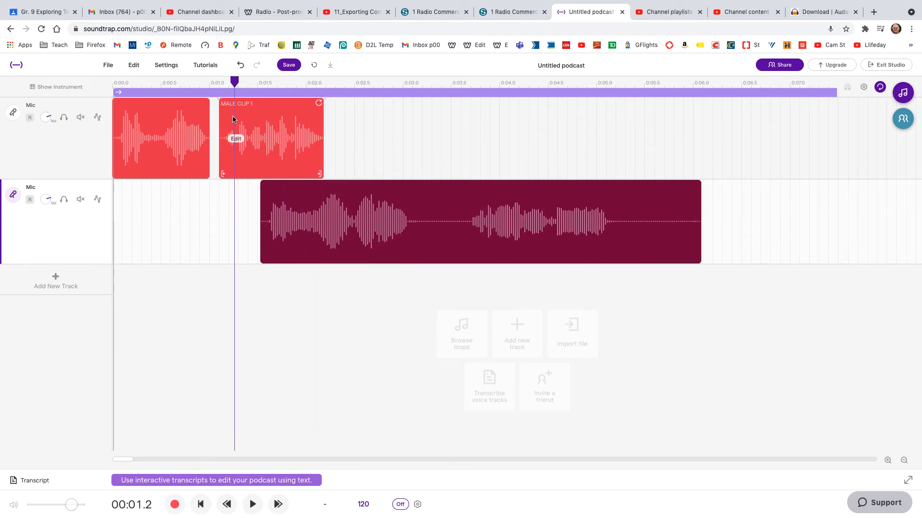
pyautogui.press('space')
pyautogui.press('space')
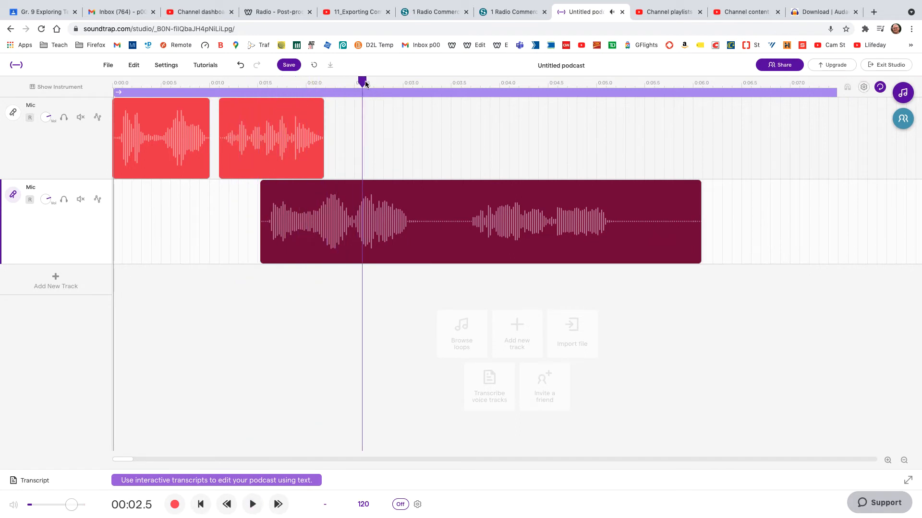
pyautogui.moveTo(364, 82); pyautogui.dragTo(223, 120)
pyautogui.press('space')
pyautogui.press('space')
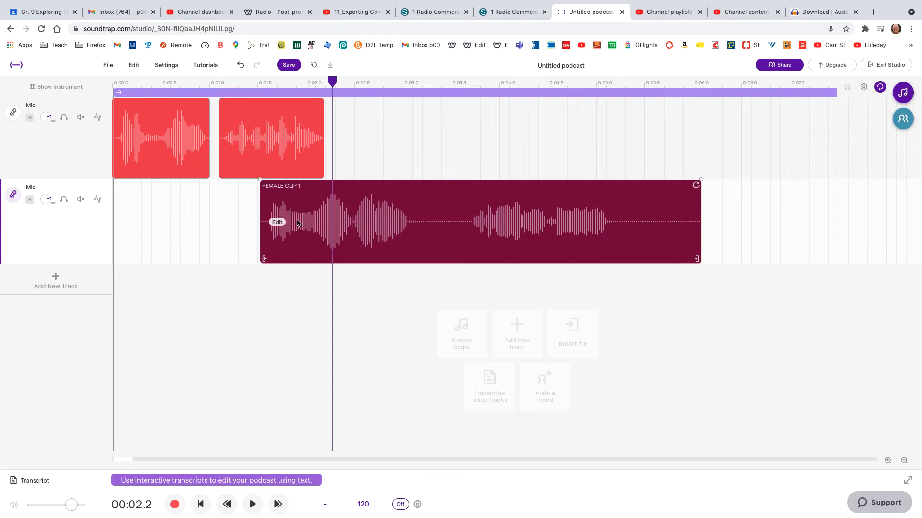
# Move Female Clip 1 so it starts at the very end of the second male piece, overlapping slightly, and play from 00:01.5
pyautogui.moveTo(387, 221); pyautogui.dragTo(448, 227)
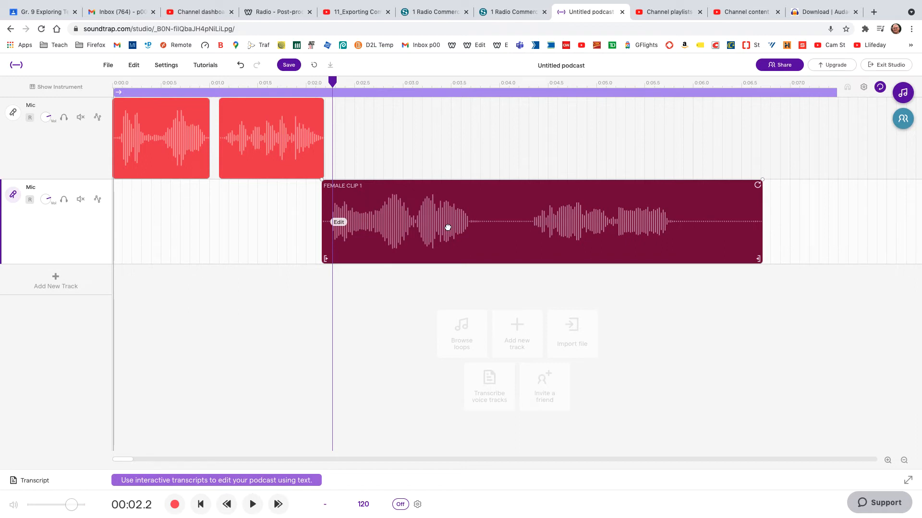
pyautogui.moveTo(351, 215); pyautogui.dragTo(353, 215)
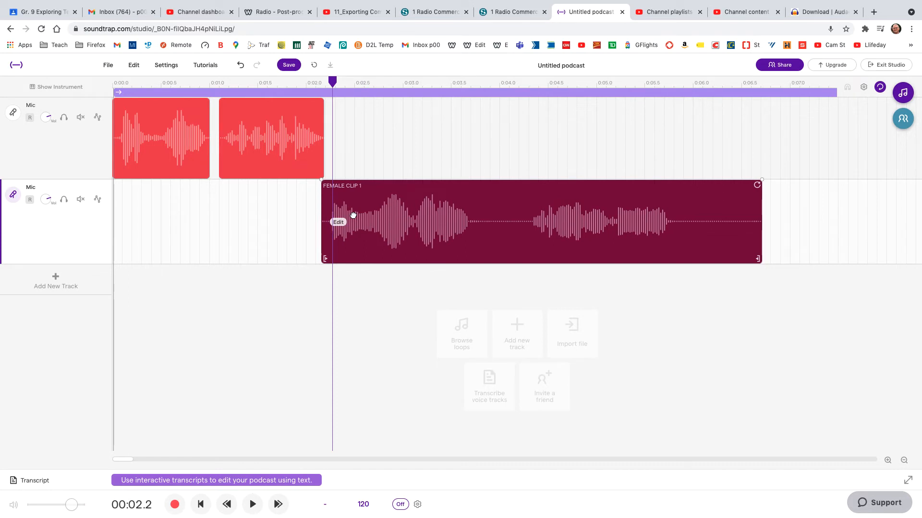
pyautogui.moveTo(332, 83); pyautogui.dragTo(262, 99)
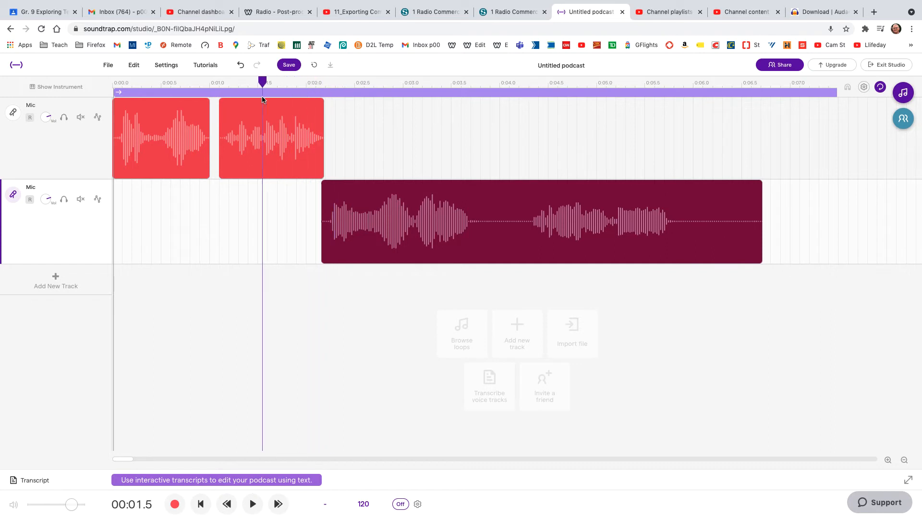
pyautogui.press('space')
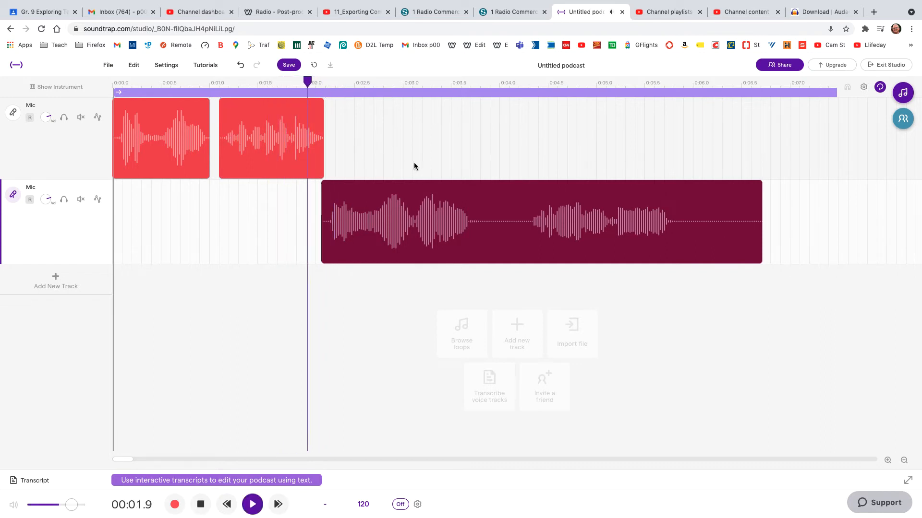
pyautogui.press('space')
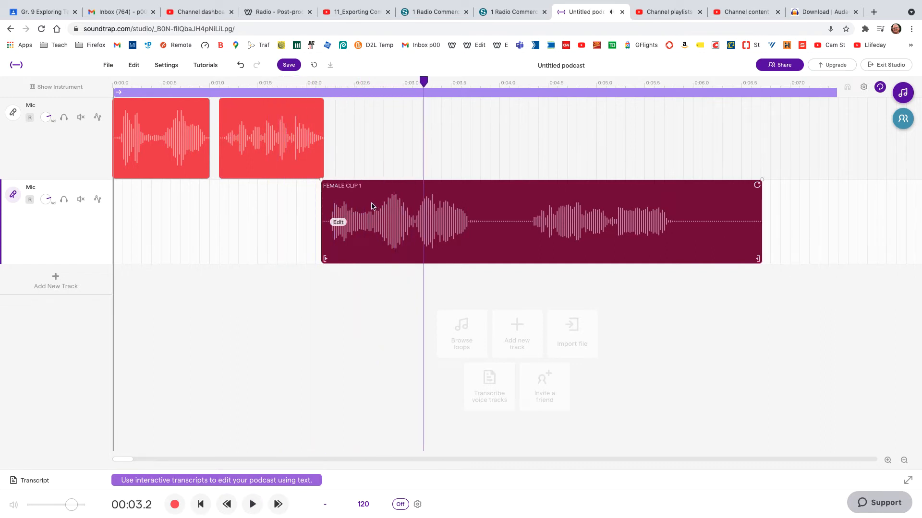
# Nudge Female Clip 1 slightly later so it starts directly after the second male piece, and play the transition from 00:01.2
pyautogui.moveTo(372, 207); pyautogui.dragTo(376, 207)
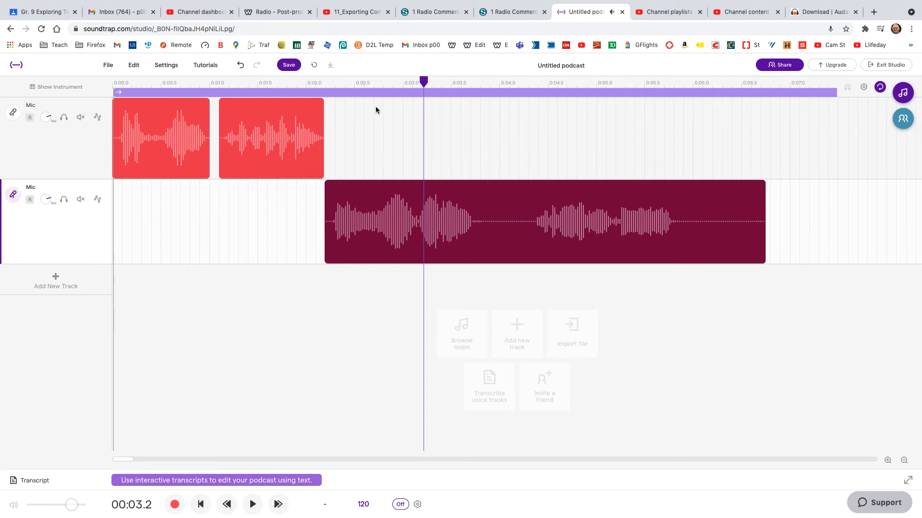
pyautogui.moveTo(424, 82); pyautogui.dragTo(268, 85)
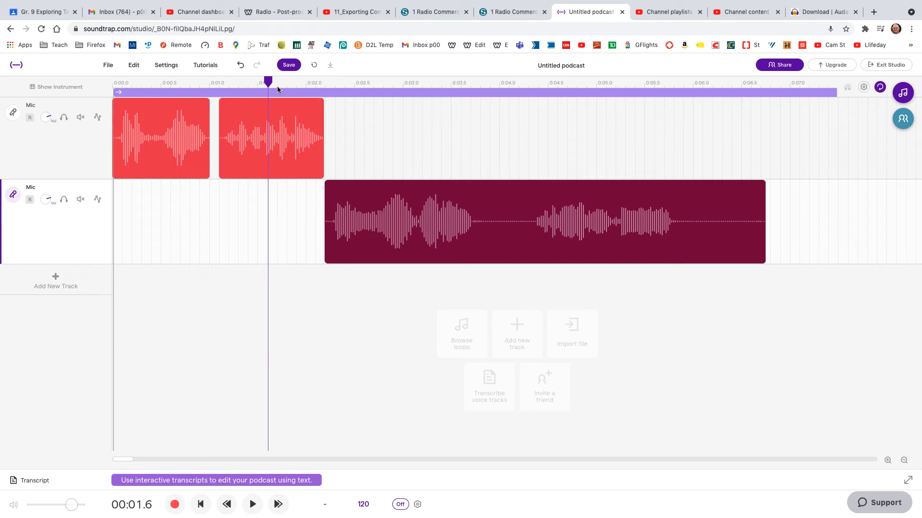
pyautogui.moveTo(268, 84); pyautogui.dragTo(234, 86)
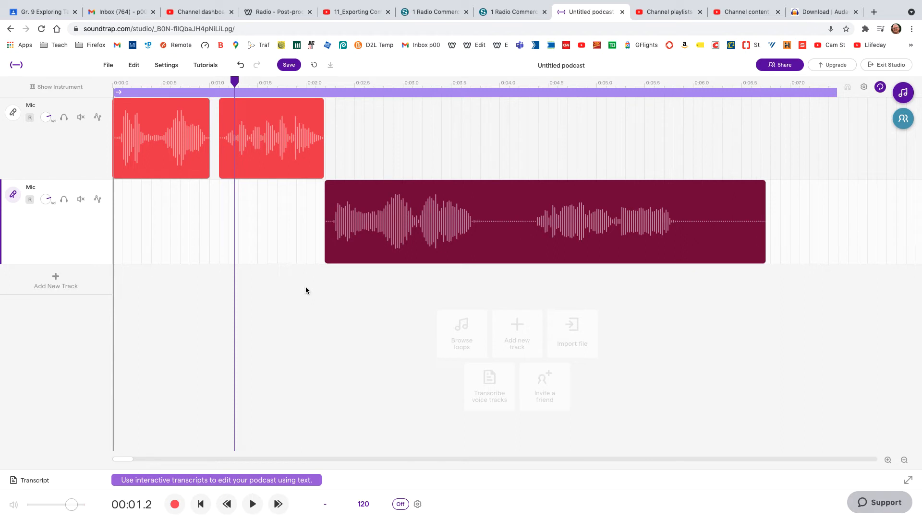
pyautogui.press('space')
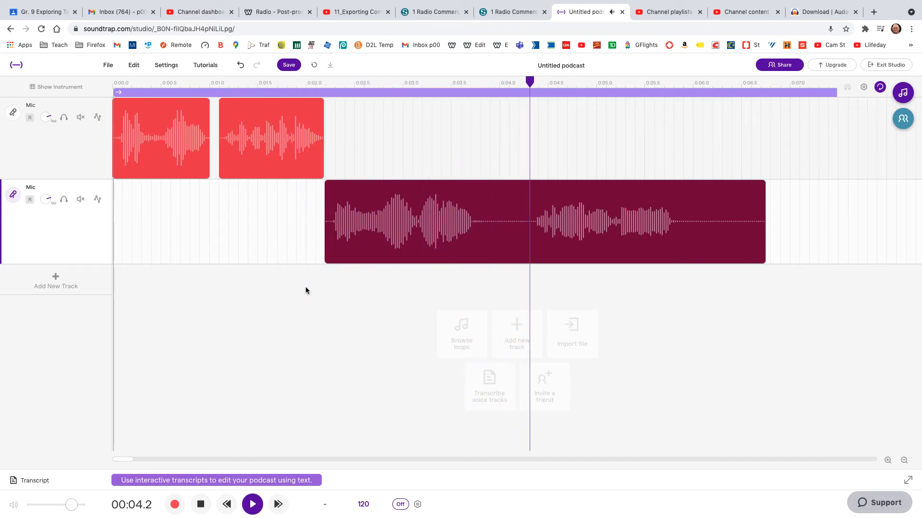
pyautogui.press('space')
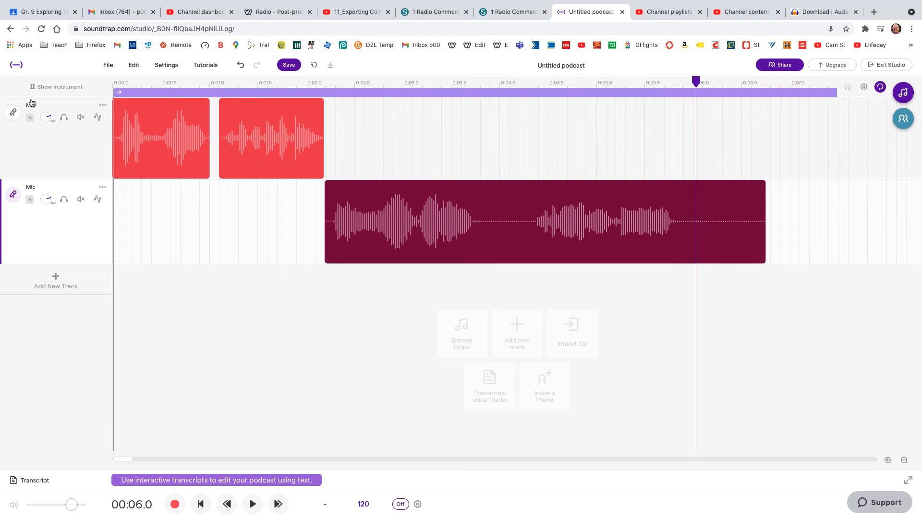
# Rename the first Mic track, which holds the male clips, as Male Voice
pyautogui.click(102, 106)
pyautogui.click(130, 122)
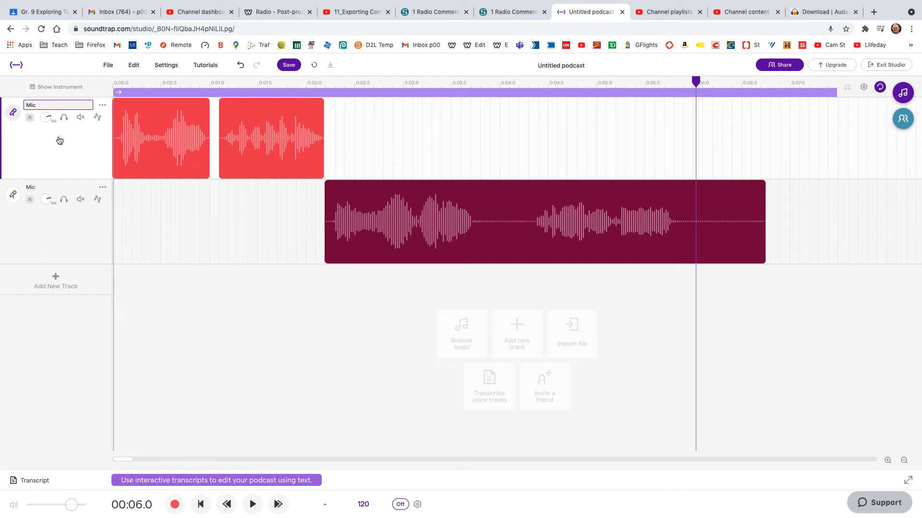
pyautogui.moveTo(44, 105); pyautogui.dragTo(18, 103)
pyautogui.write('Male Voice')
pyautogui.press('Return')
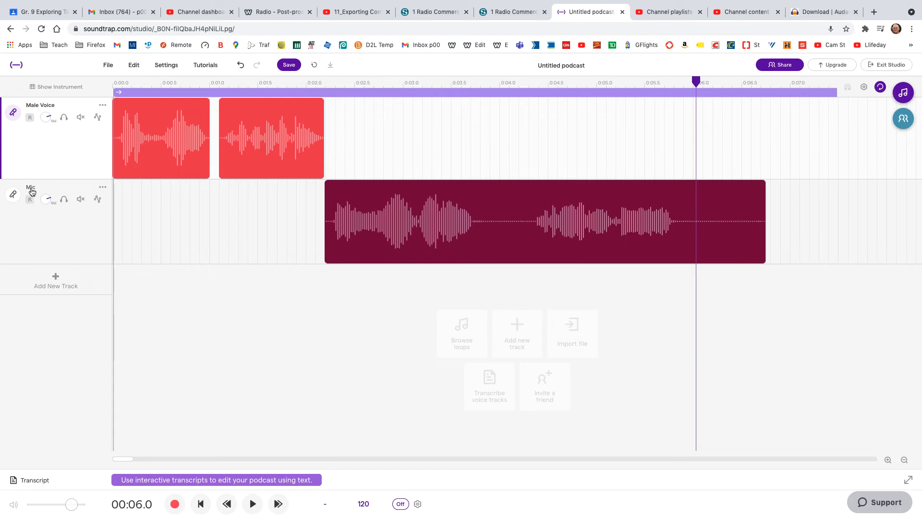
# Rename the second Mic track, which holds Female Clip 1, as Female Voice
pyautogui.click(102, 187)
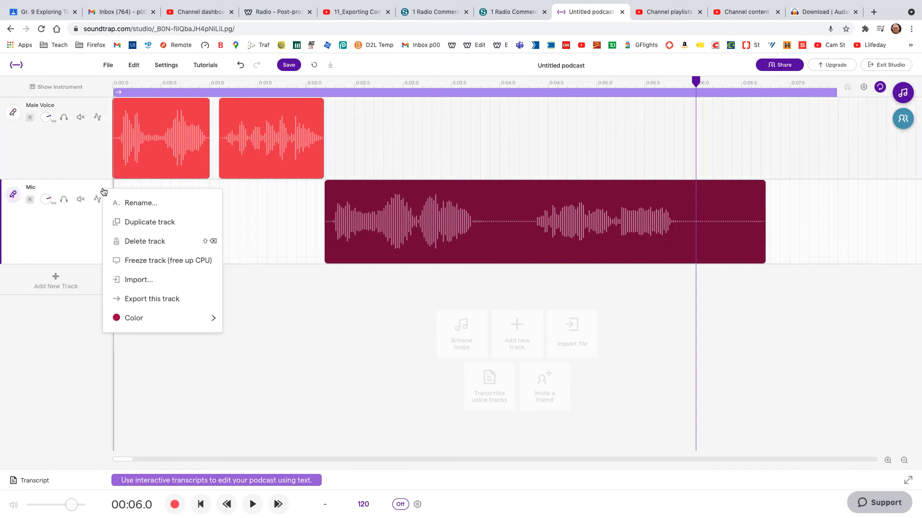
pyautogui.click(122, 210)
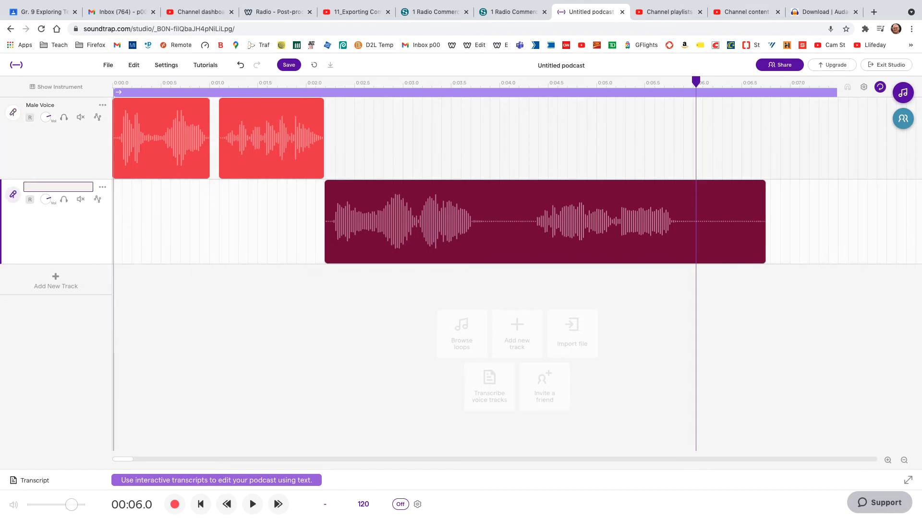
pyautogui.write('Female Voice')
pyautogui.press('Return')
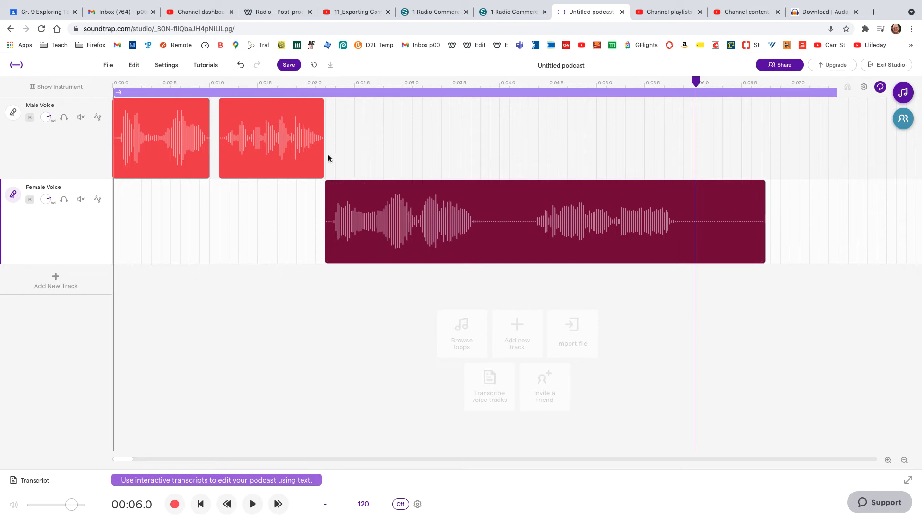
# Return the playhead to 00:00.0, check the grid and ruler options, and play the arrangement through to the end of the female lines
pyautogui.click(124, 84)
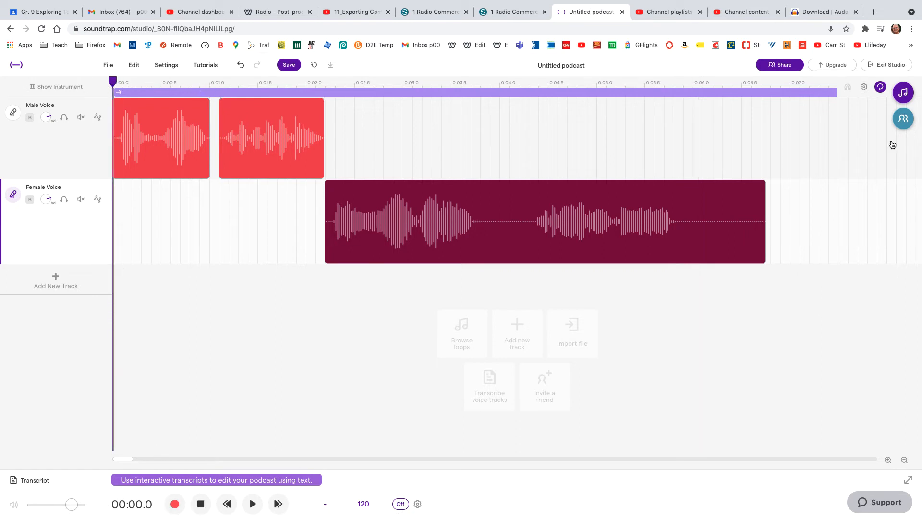
pyautogui.click(864, 87)
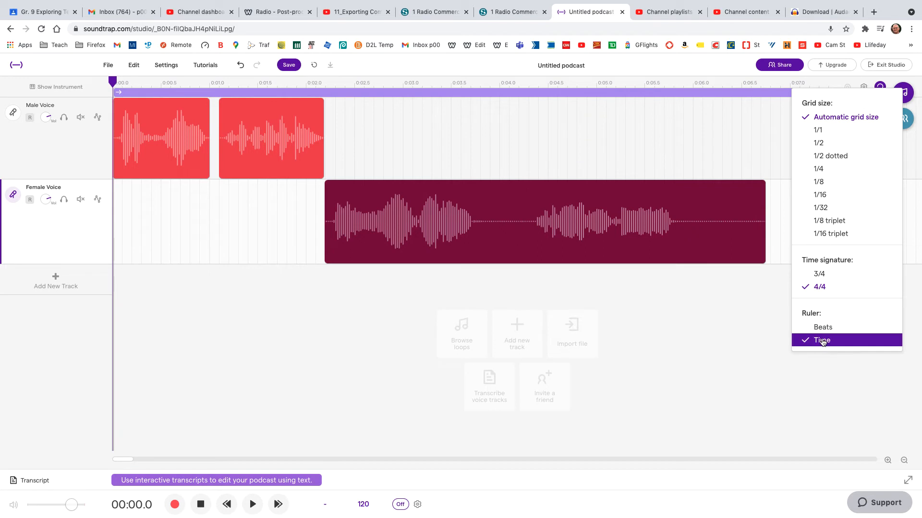
pyautogui.click(665, 331)
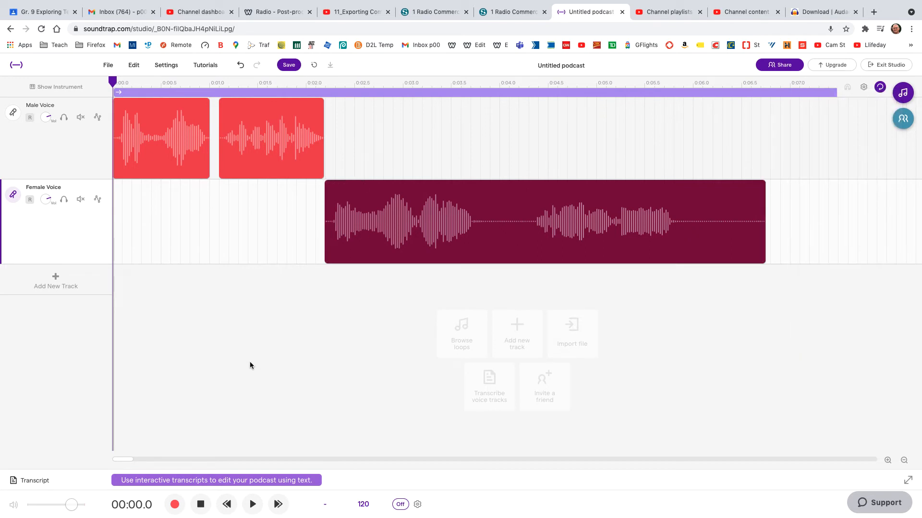
pyautogui.press('space')
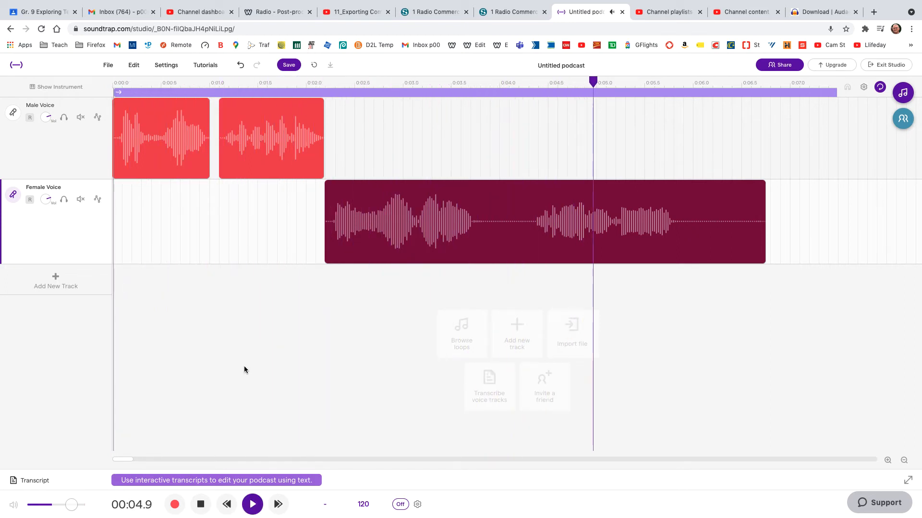
pyautogui.press('space')
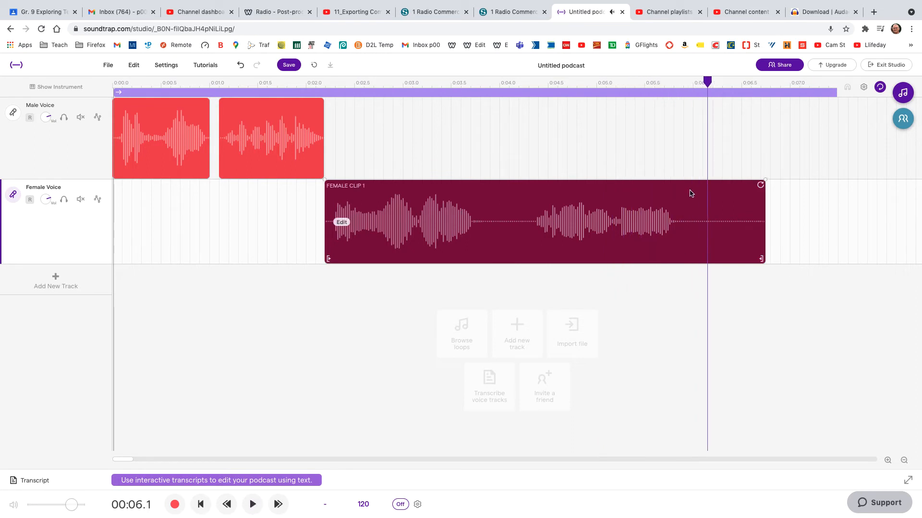
# Set the playhead to 00:05.9 and trim the silent end of Female Clip 1 back to it
pyautogui.moveTo(708, 83); pyautogui.dragTo(683, 82)
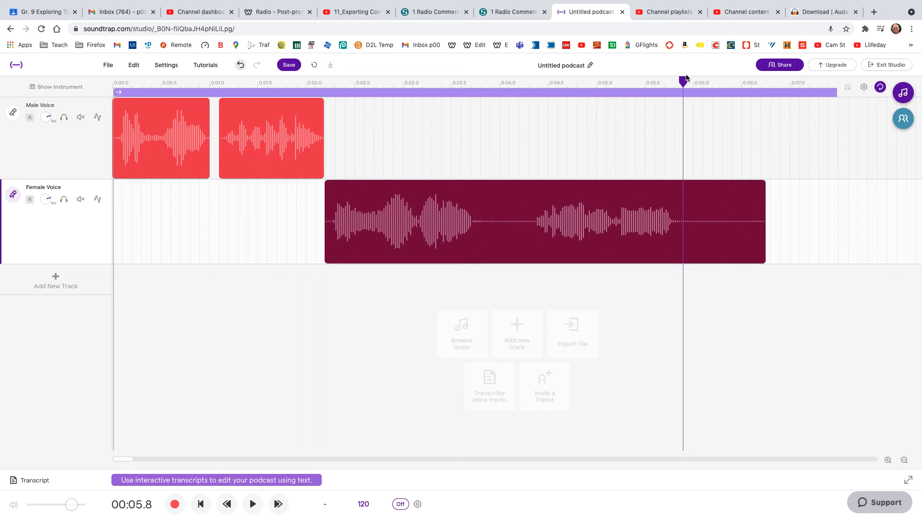
pyautogui.click(887, 460)
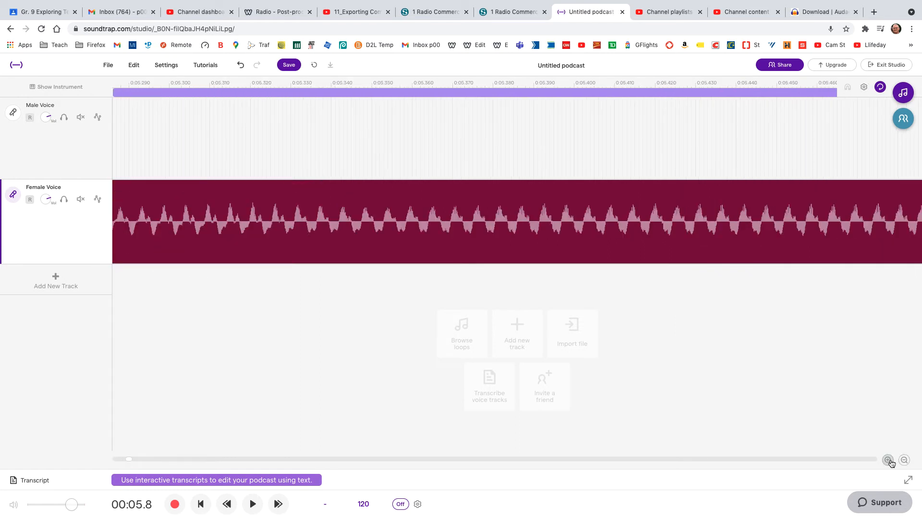
pyautogui.click(904, 460)
pyautogui.click(904, 461)
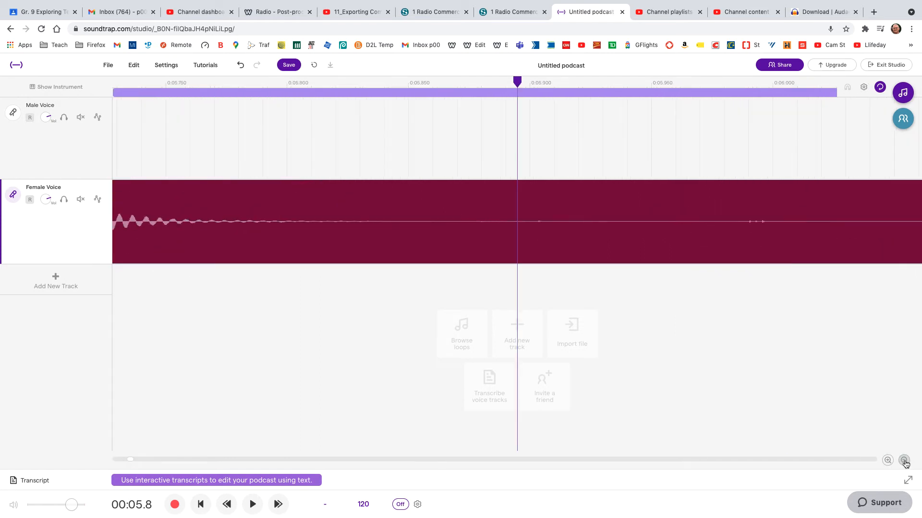
pyautogui.click(905, 461)
pyautogui.click(904, 461)
pyautogui.click(905, 461)
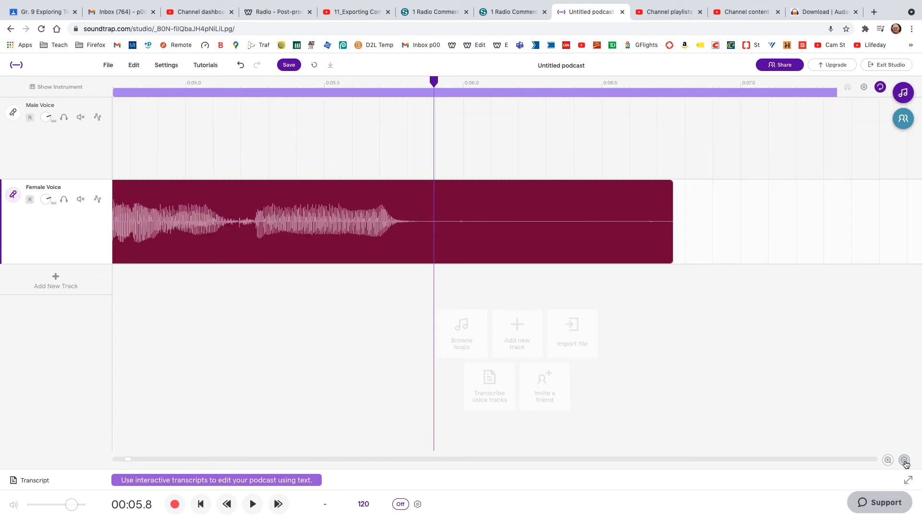
pyautogui.click(904, 461)
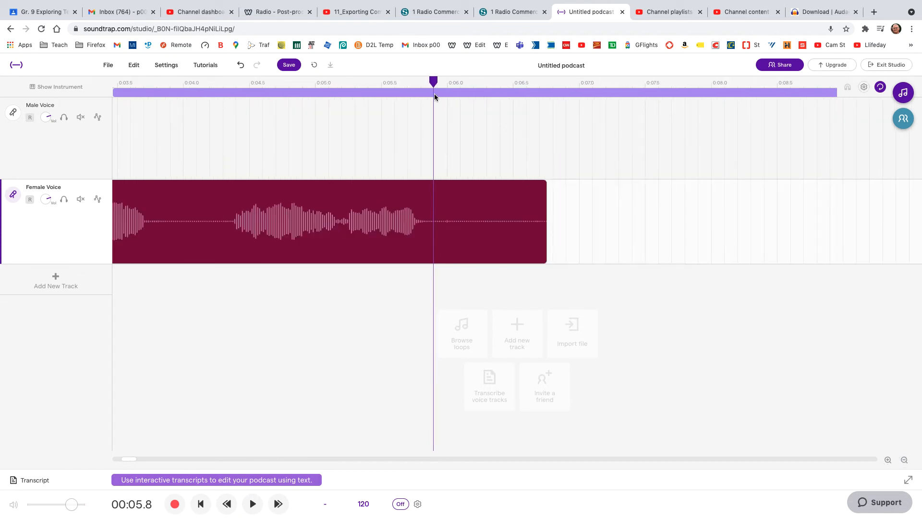
pyautogui.moveTo(436, 87); pyautogui.dragTo(438, 87)
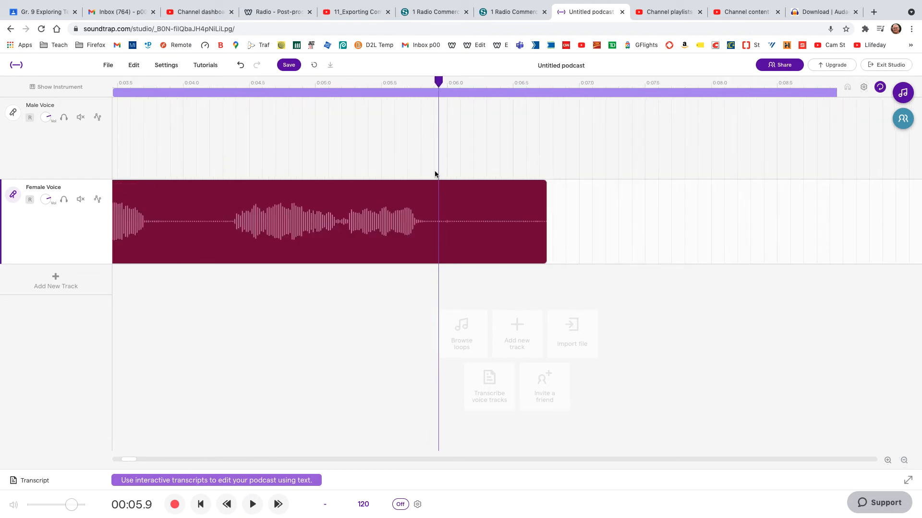
pyautogui.moveTo(485, 262)
pyautogui.moveTo(541, 261); pyautogui.dragTo(436, 266)
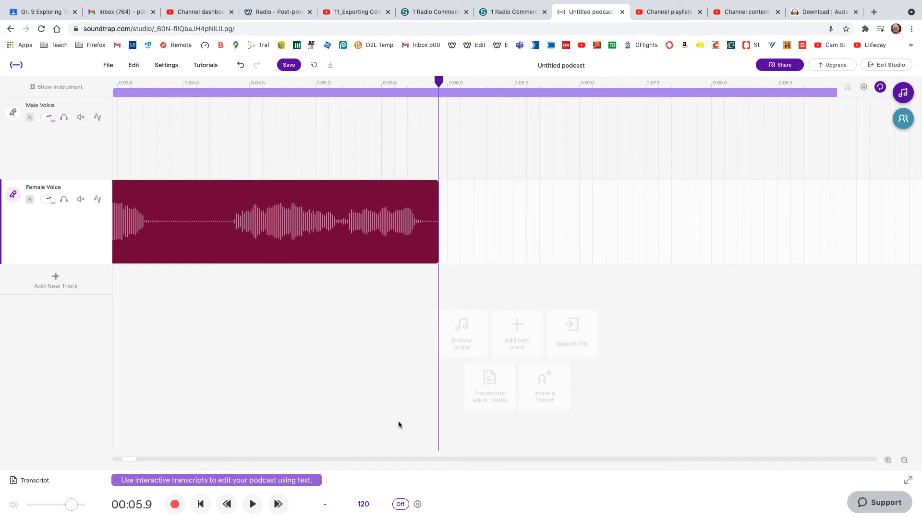
# Split Female Clip 1 at 00:04.1, in the pause between its two spoken lines
pyautogui.click(904, 460)
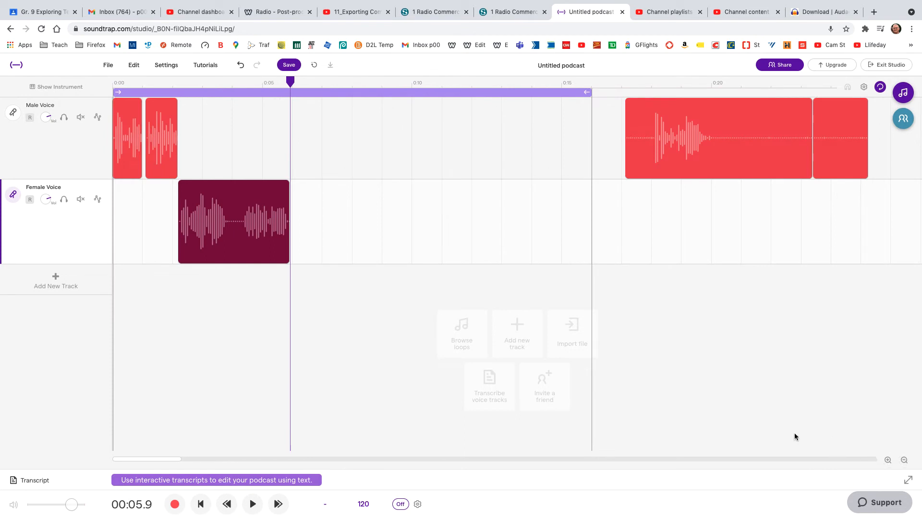
pyautogui.click(887, 461)
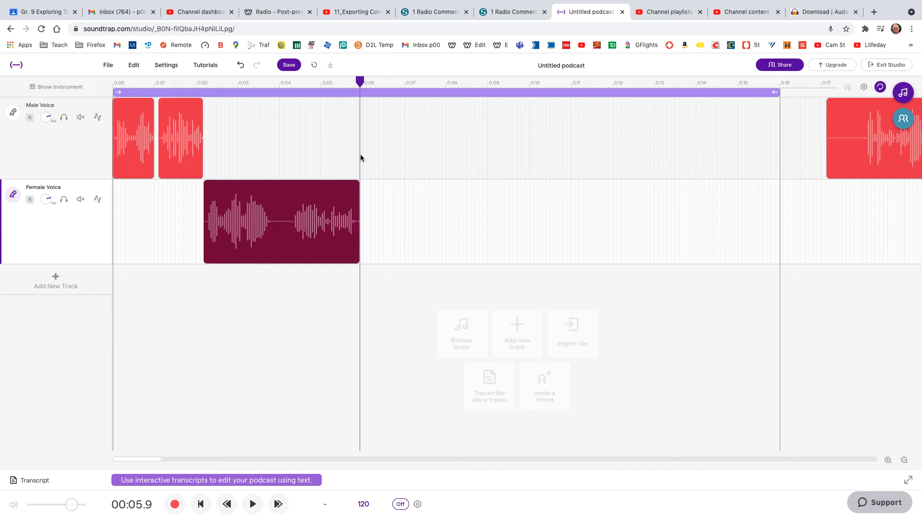
pyautogui.moveTo(360, 156); pyautogui.dragTo(277, 114)
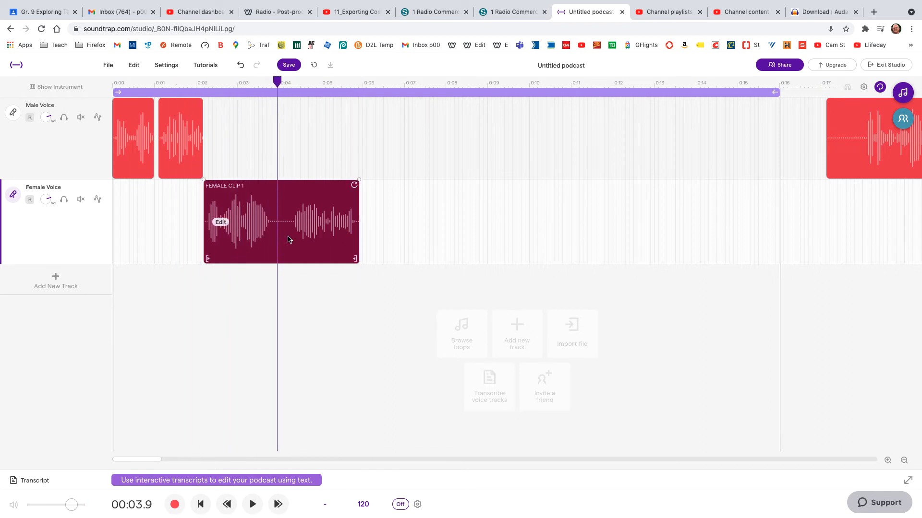
pyautogui.click(278, 84)
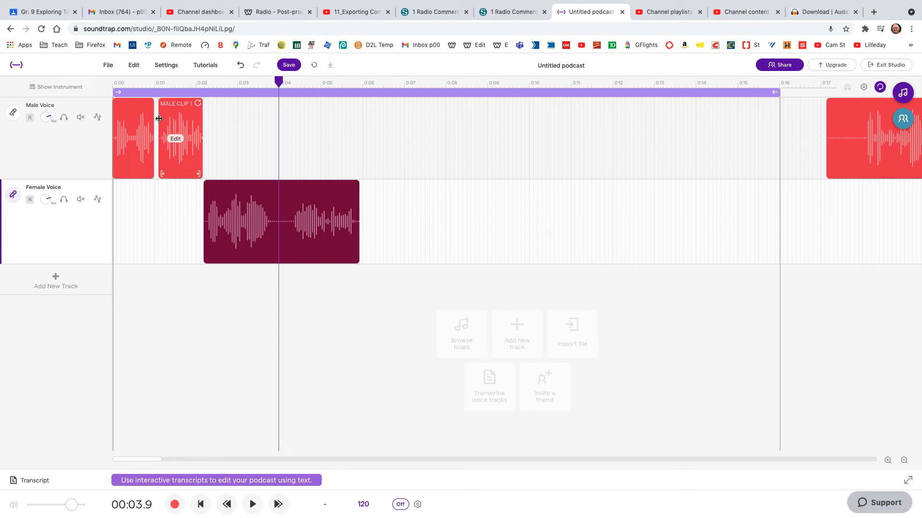
pyautogui.click(280, 84)
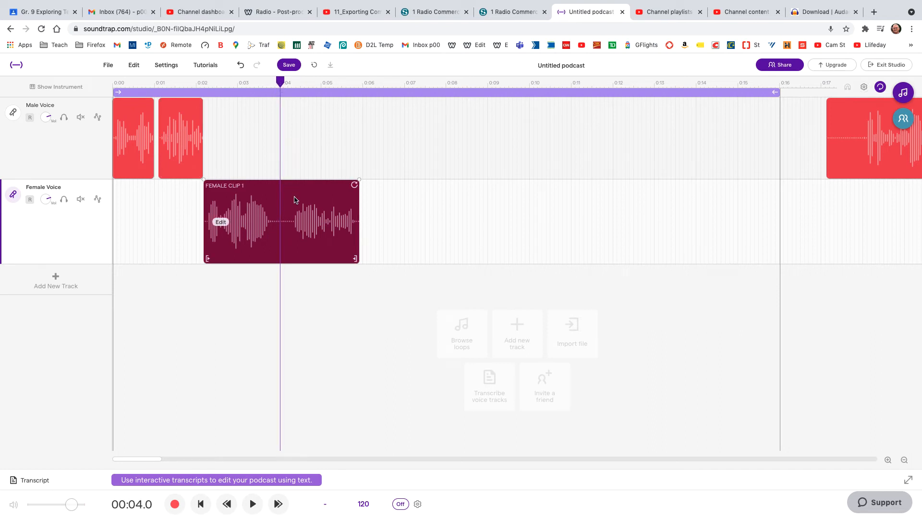
pyautogui.click(424, 245)
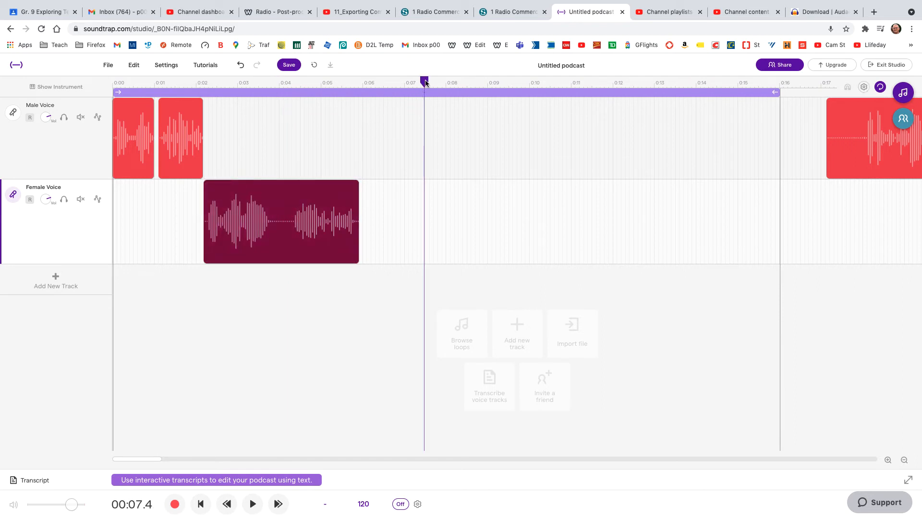
pyautogui.click(279, 134)
pyautogui.click(283, 137)
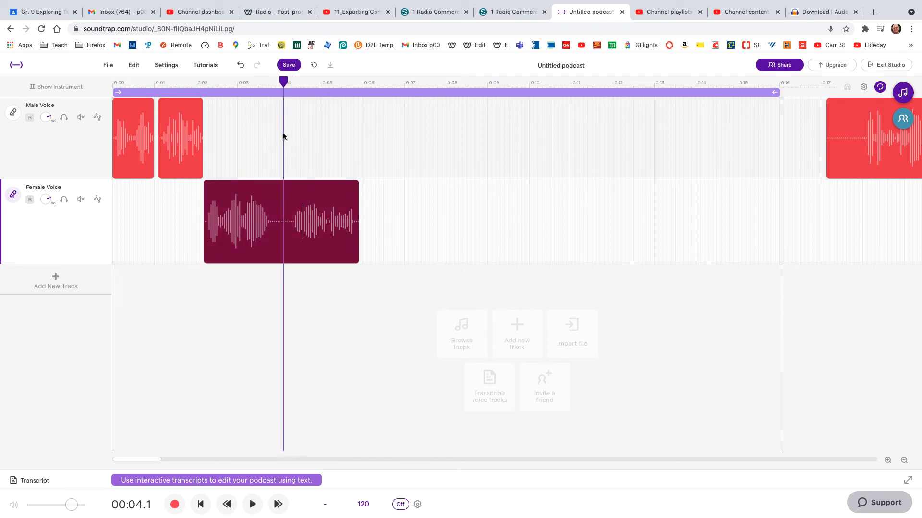
pyautogui.press('super+e')
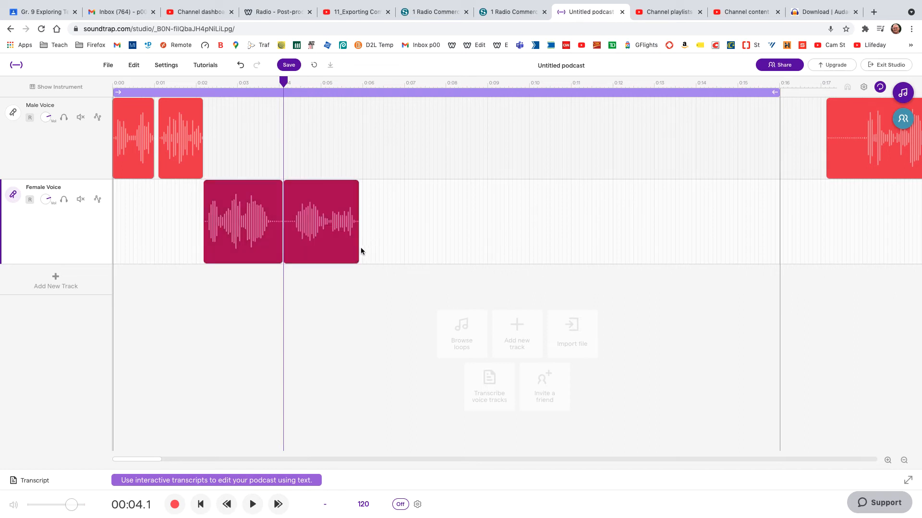
# Move the second female piece later to open a gap, and trim silence from the facing ends of both pieces
pyautogui.moveTo(330, 206); pyautogui.dragTo(354, 208)
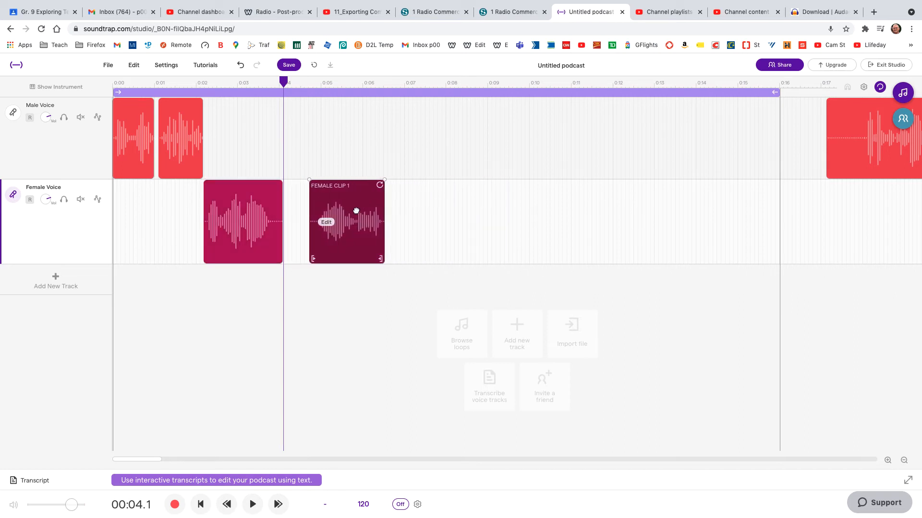
pyautogui.click(272, 253)
pyautogui.moveTo(278, 259); pyautogui.dragTo(271, 260)
pyautogui.click(315, 259)
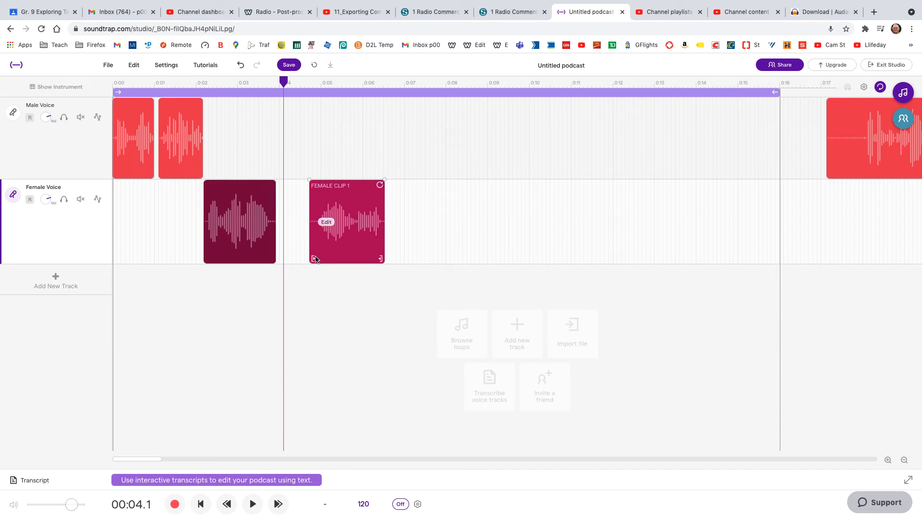
pyautogui.click(330, 255)
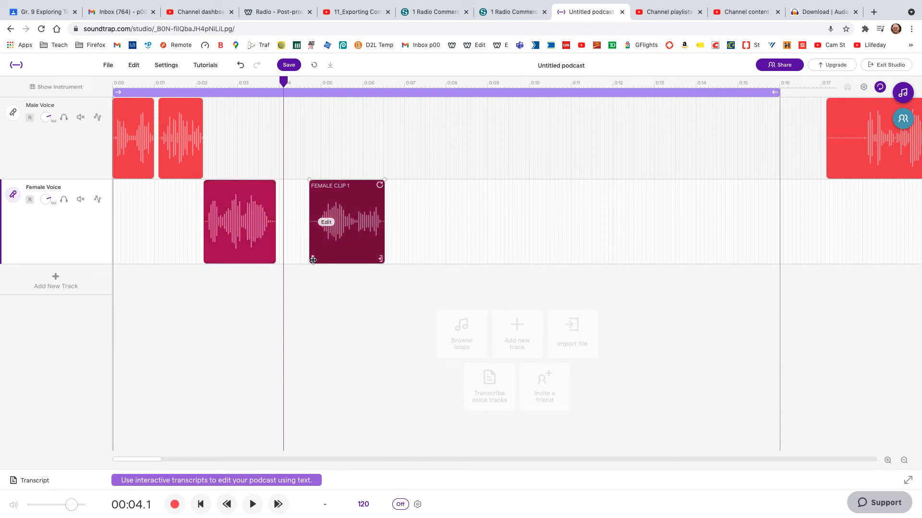
pyautogui.moveTo(314, 259); pyautogui.dragTo(319, 259)
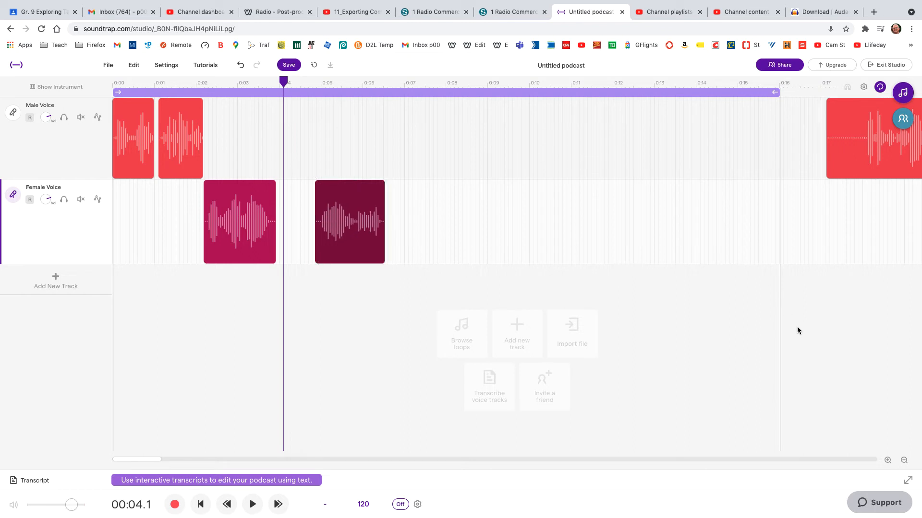
# Trim the facing ends of both female pieces closer to the speech, and move the second piece back near the 00:04.1 playhead
pyautogui.click(887, 461)
pyautogui.click(888, 460)
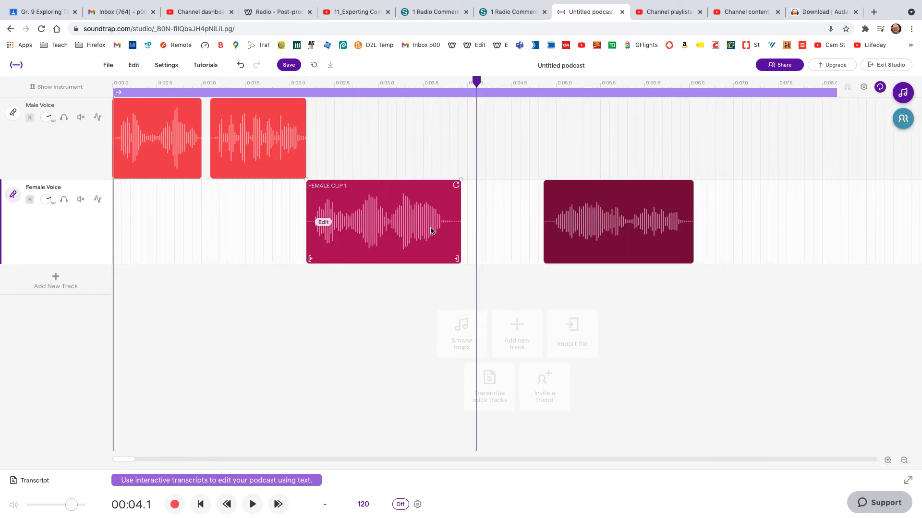
pyautogui.moveTo(457, 260)
pyautogui.mouseDown()
pyautogui.moveTo(427, 267)
pyautogui.moveTo(456, 261)
pyautogui.mouseUp()
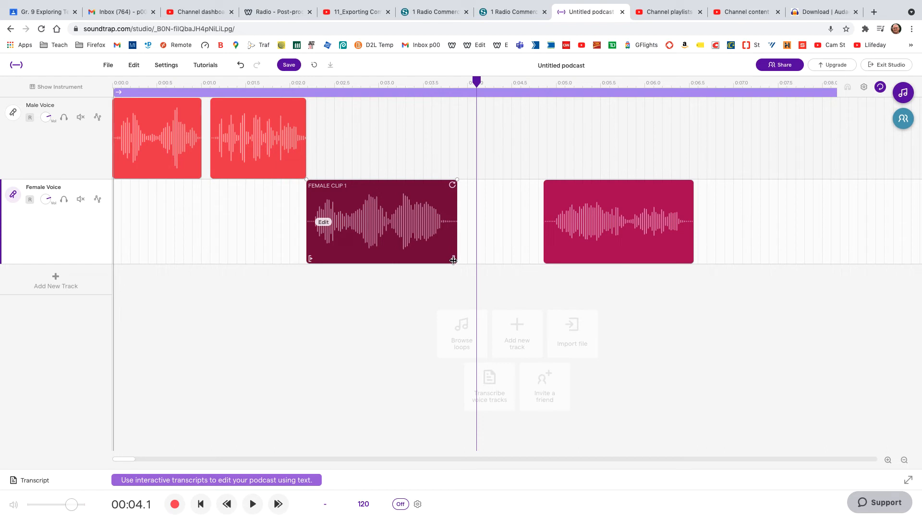
pyautogui.click(550, 258)
pyautogui.moveTo(545, 259)
pyautogui.mouseDown()
pyautogui.moveTo(562, 260)
pyautogui.moveTo(551, 256)
pyautogui.mouseUp()
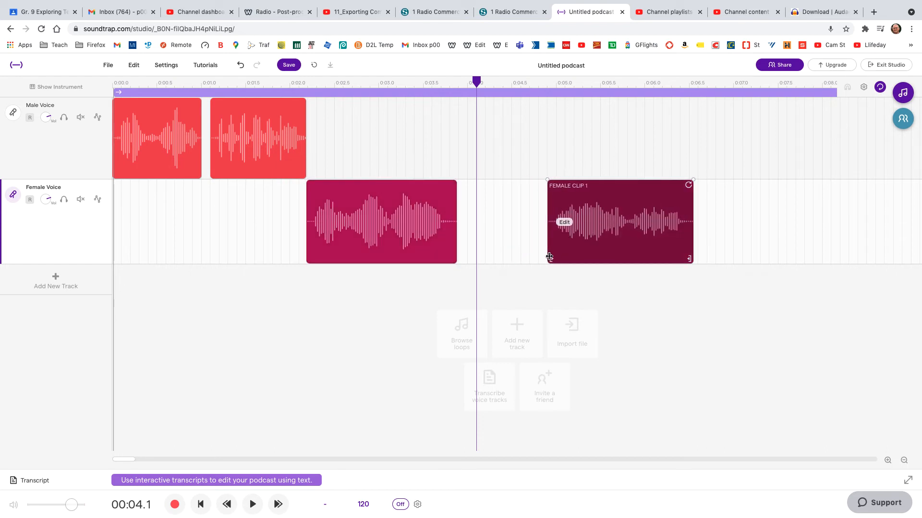
pyautogui.moveTo(629, 210); pyautogui.dragTo(550, 225)
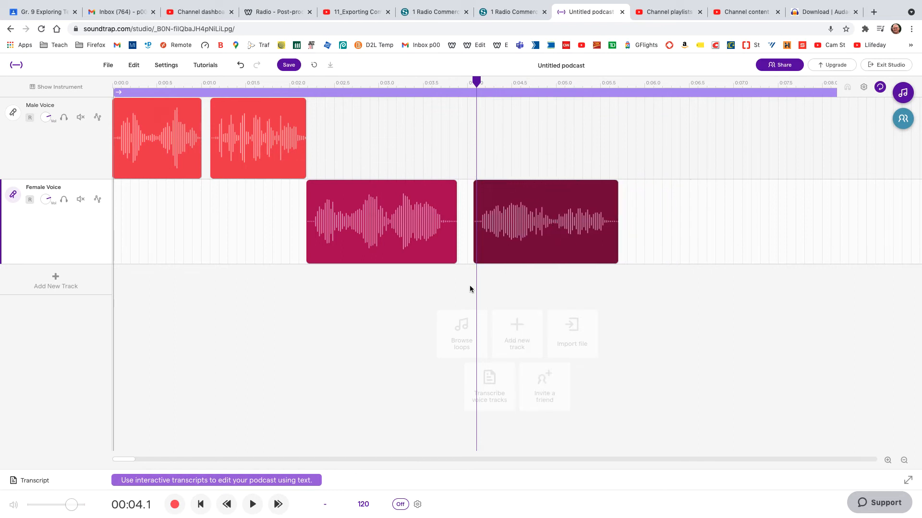
# Undo the moves, the trims of the facing ends and the split of Female Clip 1
pyautogui.press('super+z')
pyautogui.press('super+z')
pyautogui.press('super+z')
pyautogui.press('super+z')
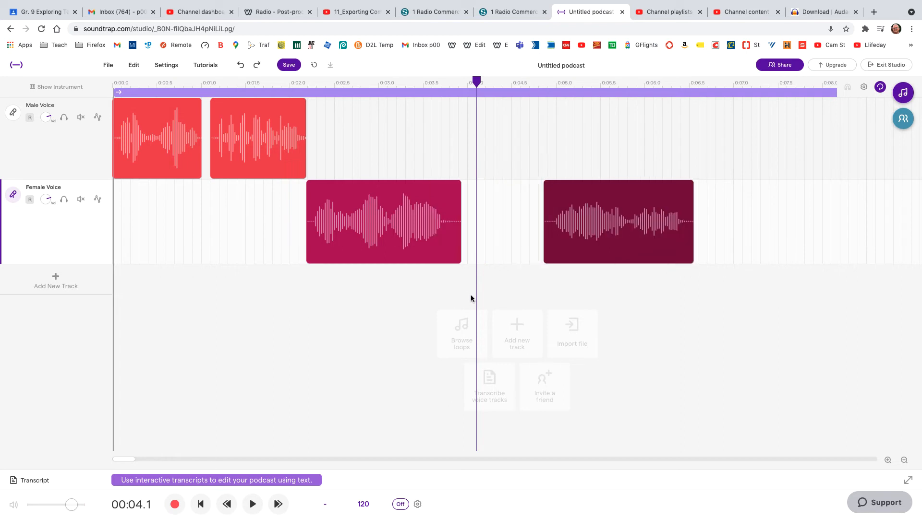
pyautogui.press('super+z')
pyautogui.press('super+z')
pyautogui.press('super+z')
pyautogui.press('super+z')
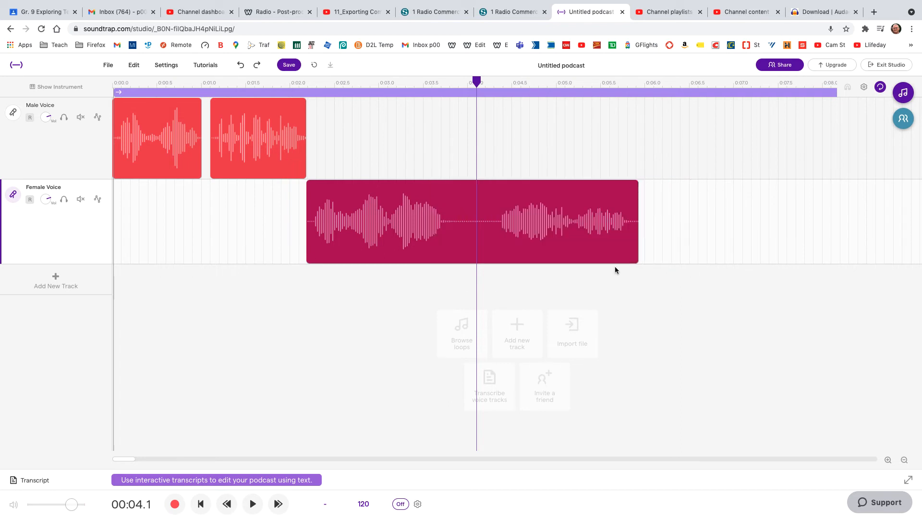
# Set the playhead to 00:04.0 in the pause of Female Clip 1 and split the clip there
pyautogui.click(641, 81)
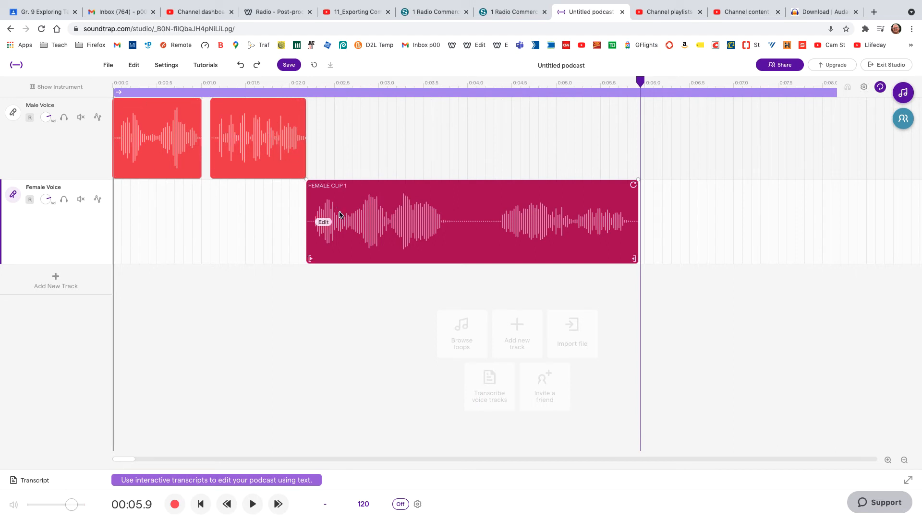
pyautogui.click(633, 85)
pyautogui.moveTo(633, 86)
pyautogui.mouseDown()
pyautogui.moveTo(624, 86)
pyautogui.moveTo(636, 85)
pyautogui.mouseUp()
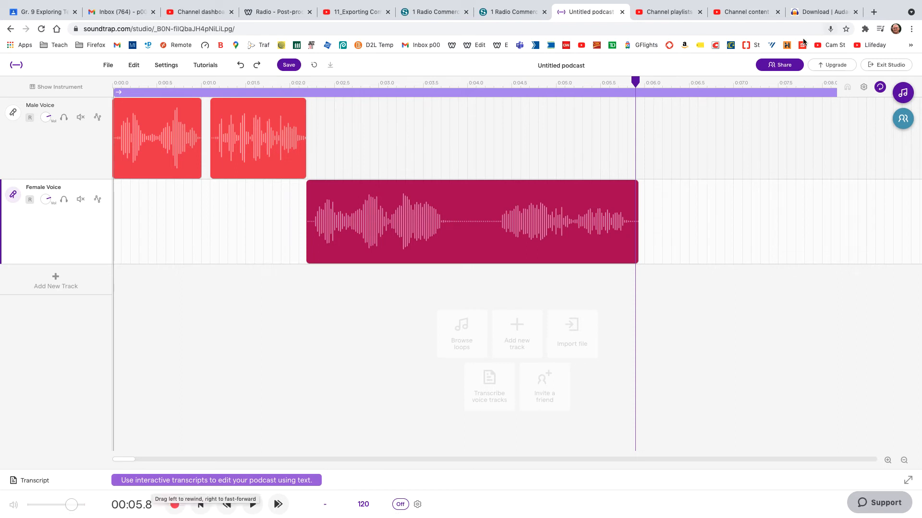
pyautogui.moveTo(637, 86); pyautogui.dragTo(469, 126)
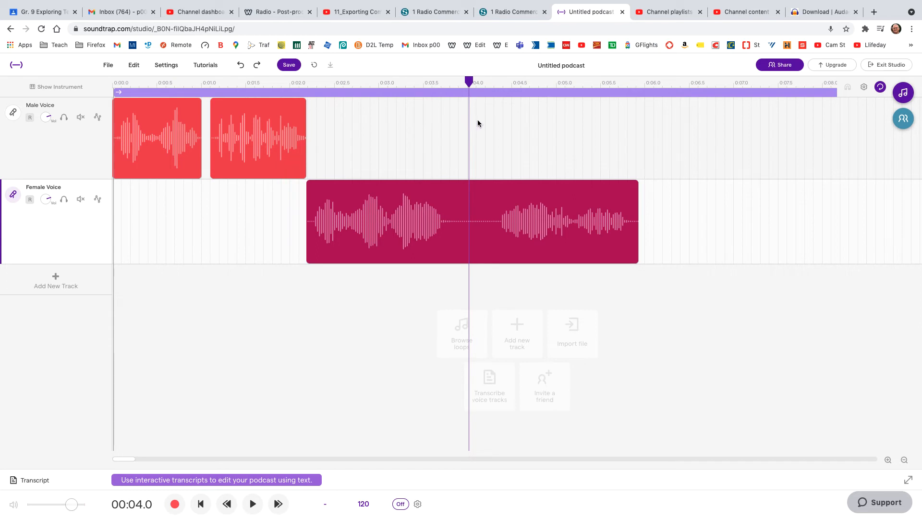
pyautogui.click(473, 205)
pyautogui.press('s')
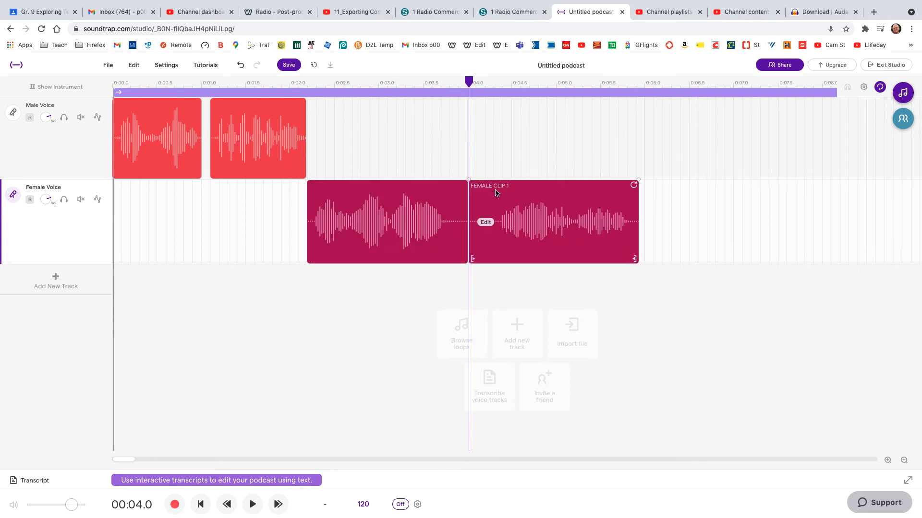
# Trim the silence from the facing ends of the two female pieces and move the second piece earlier, leaving a short gap
pyautogui.click(464, 248)
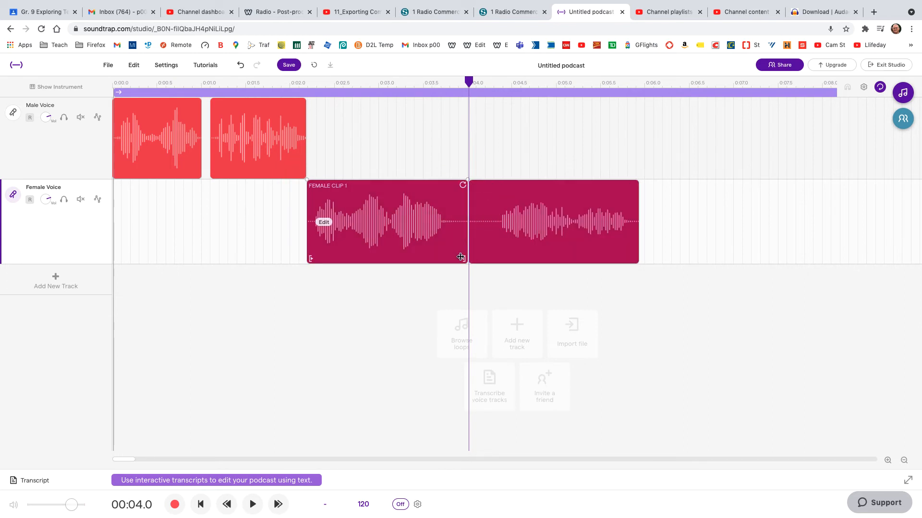
pyautogui.moveTo(461, 258); pyautogui.dragTo(501, 257)
pyautogui.click(479, 260)
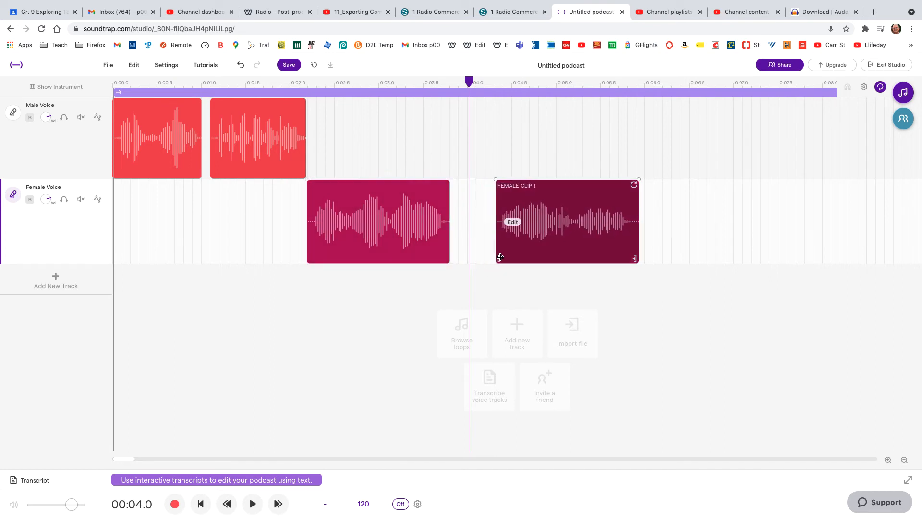
pyautogui.moveTo(564, 242); pyautogui.dragTo(532, 244)
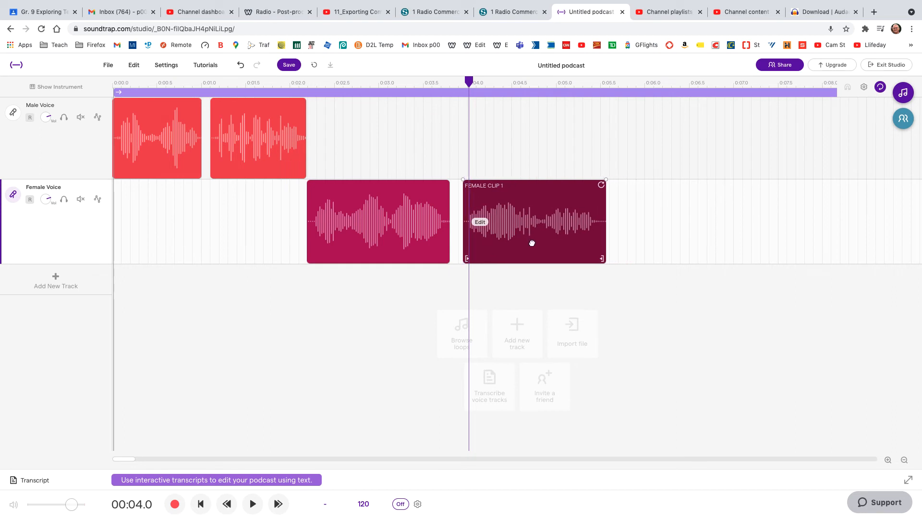
# Play from the second male piece through both female lines, and nudge the second female piece slightly earlier
pyautogui.moveTo(469, 82); pyautogui.dragTo(263, 114)
pyautogui.press('space')
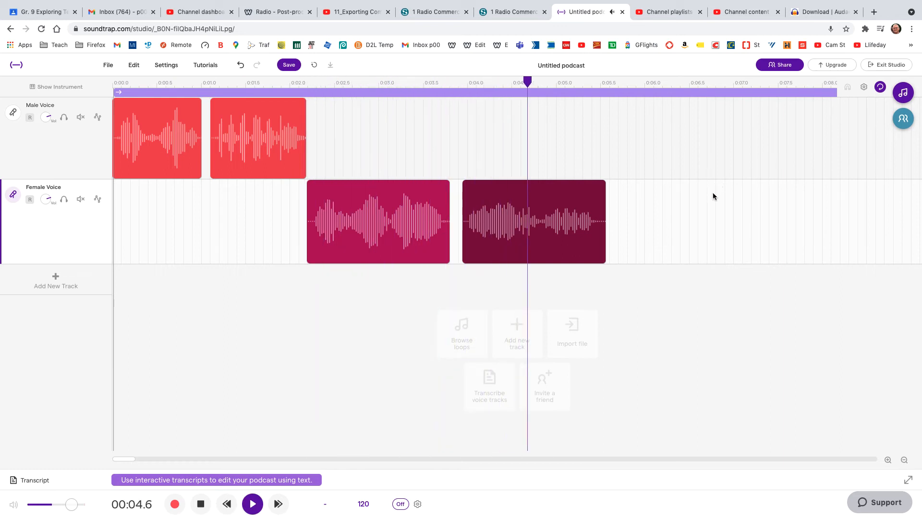
pyautogui.press('space')
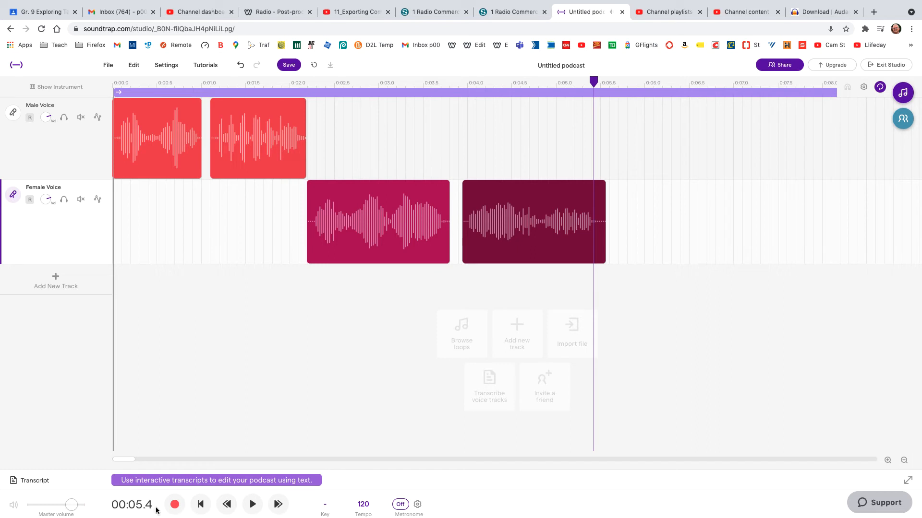
pyautogui.moveTo(538, 220); pyautogui.dragTo(532, 220)
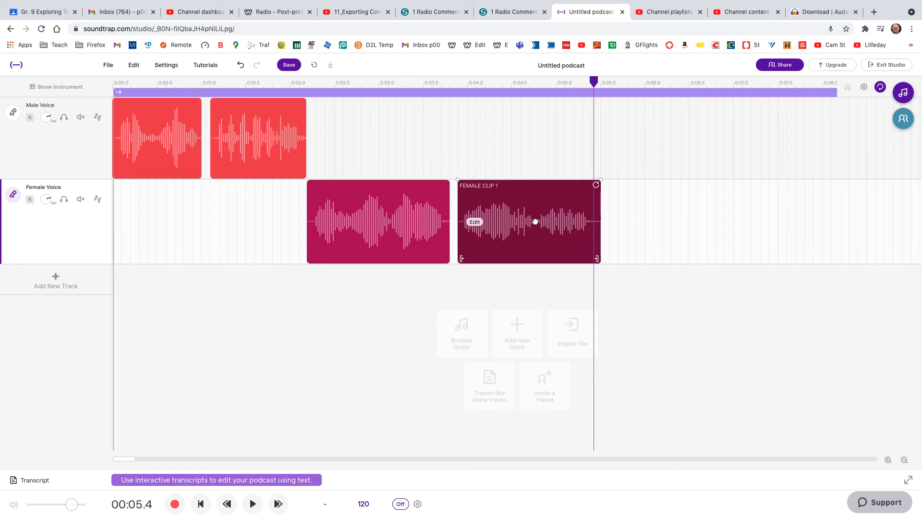
# Play from the end of the second male piece through both female pieces, and return the view to the timeline's beginning
pyautogui.moveTo(591, 84); pyautogui.dragTo(283, 113)
pyautogui.press('space')
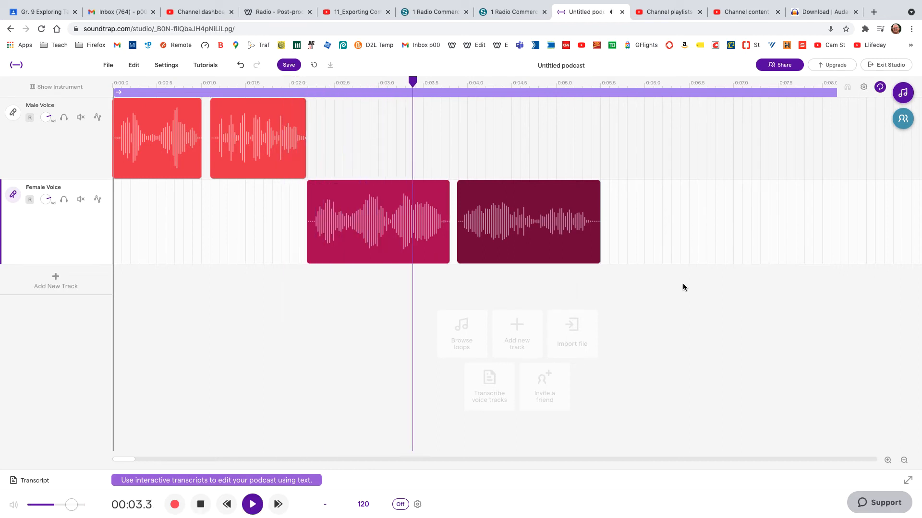
pyautogui.press('space')
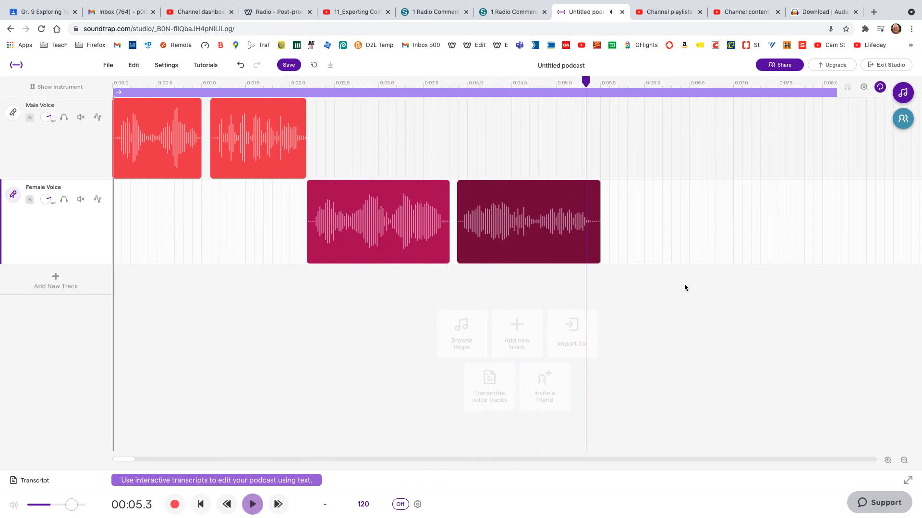
pyautogui.press('Right')
pyautogui.press('Right')
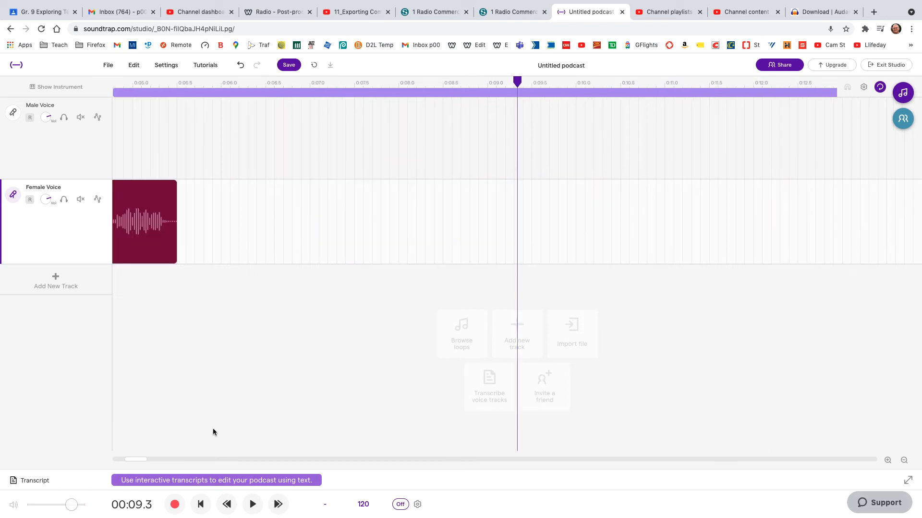
pyautogui.moveTo(132, 458); pyautogui.dragTo(101, 460)
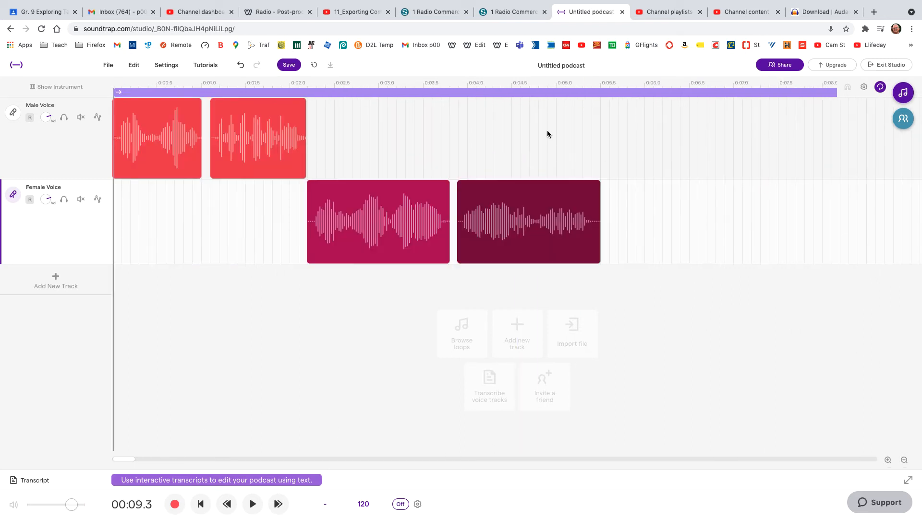
# Trim a little more from the facing ends of the two female pieces and move the second piece right up against the first
pyautogui.click(580, 119)
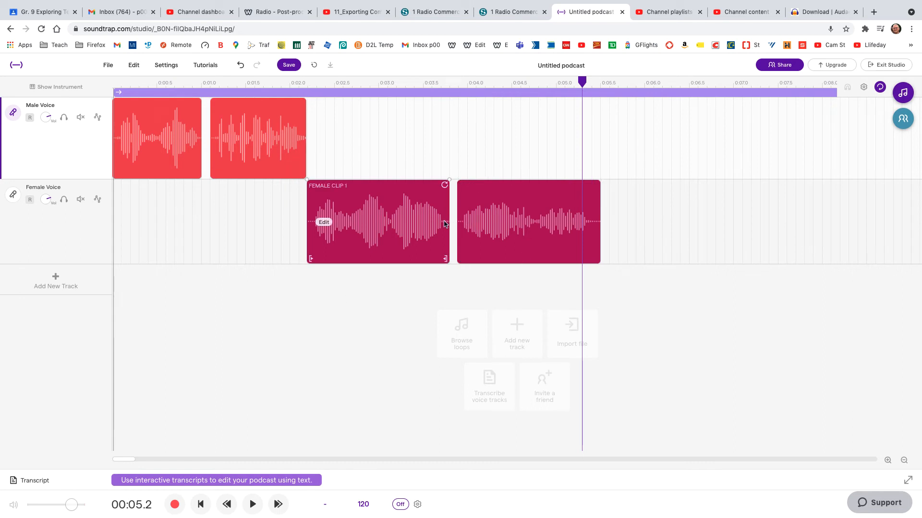
pyautogui.moveTo(444, 260); pyautogui.dragTo(507, 261)
pyautogui.click(475, 261)
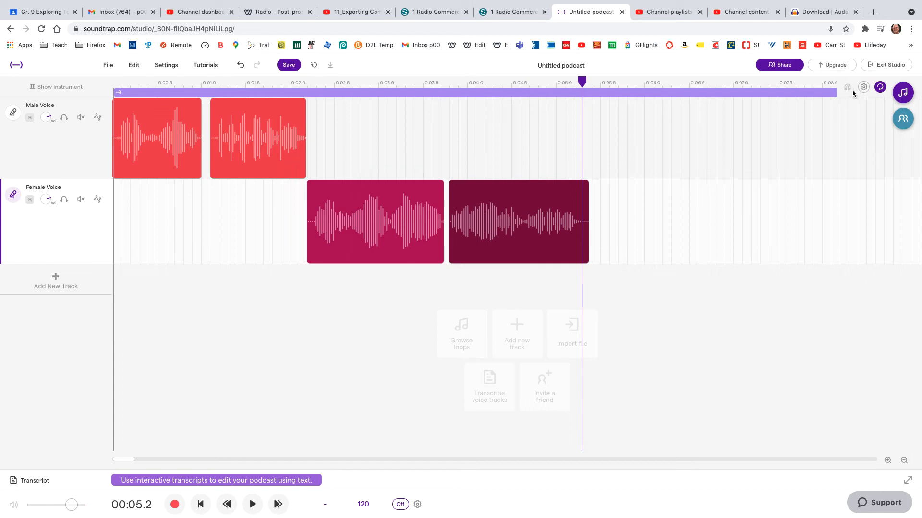
pyautogui.moveTo(529, 203)
pyautogui.mouseDown()
pyautogui.moveTo(539, 206)
pyautogui.moveTo(526, 208)
pyautogui.mouseUp()
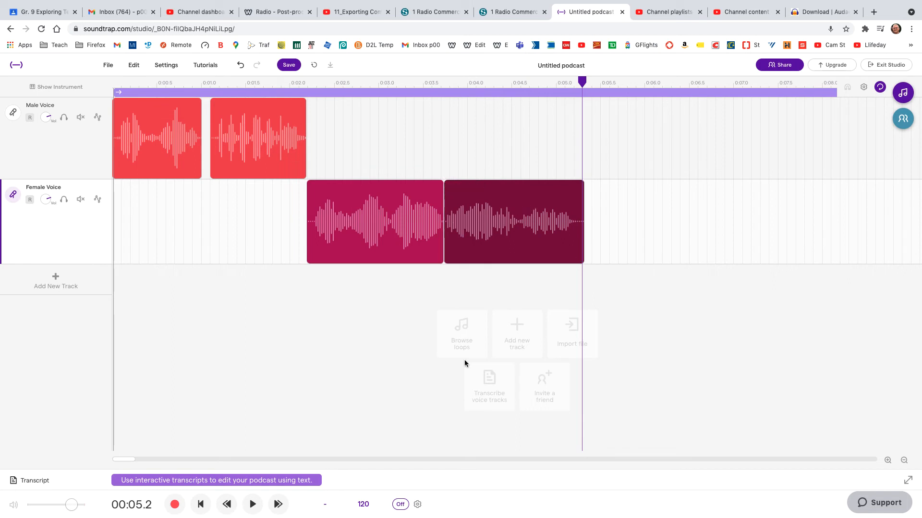
# Play the joined female lines, shift the second female piece slightly later to leave a short gap, and replay the transition
pyautogui.moveTo(551, 86); pyautogui.dragTo(296, 127)
pyautogui.press('space')
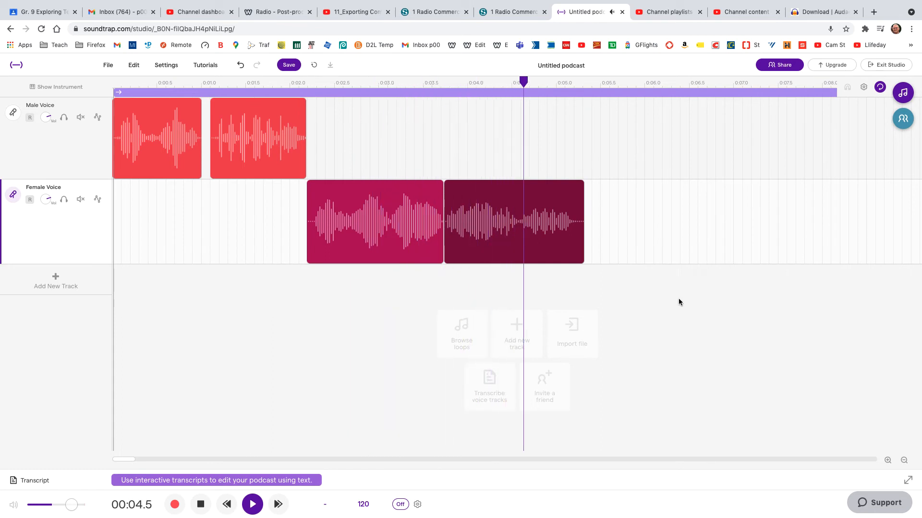
pyautogui.press('space')
pyautogui.moveTo(497, 211); pyautogui.dragTo(505, 214)
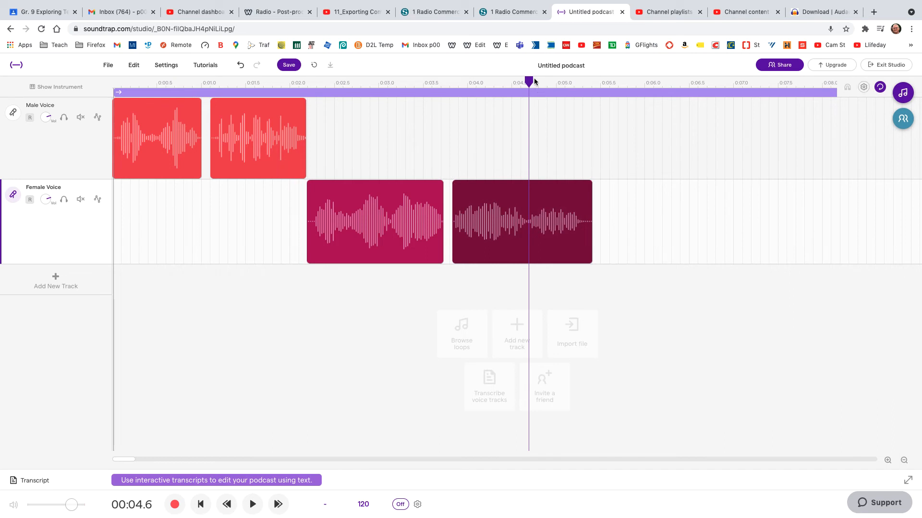
pyautogui.moveTo(529, 81); pyautogui.dragTo(276, 120)
pyautogui.press('space')
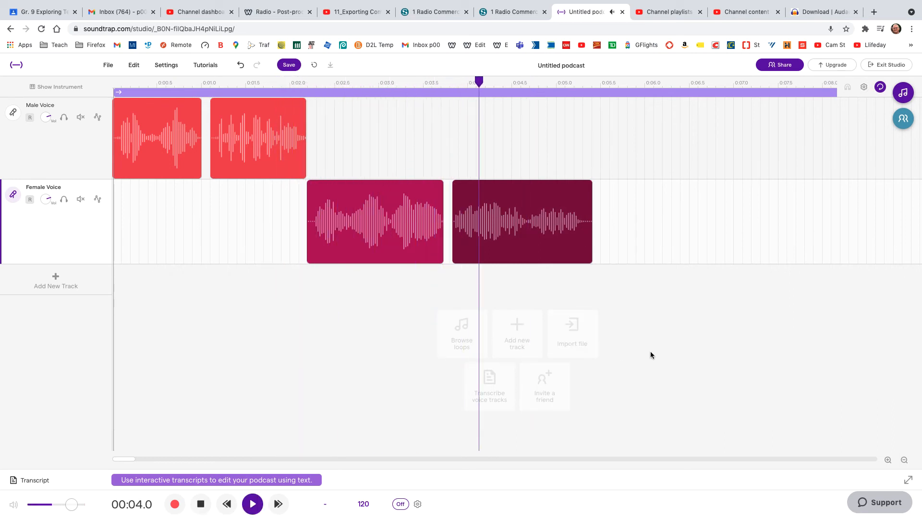
pyautogui.press('space')
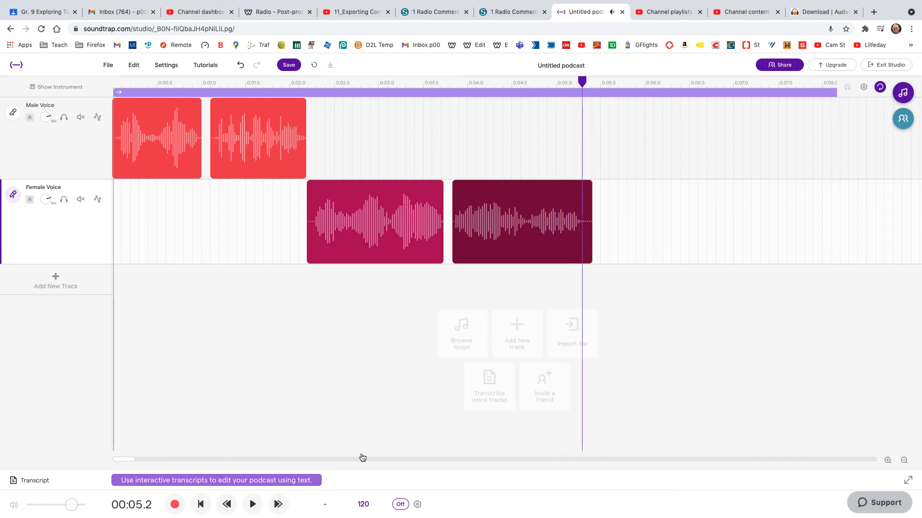
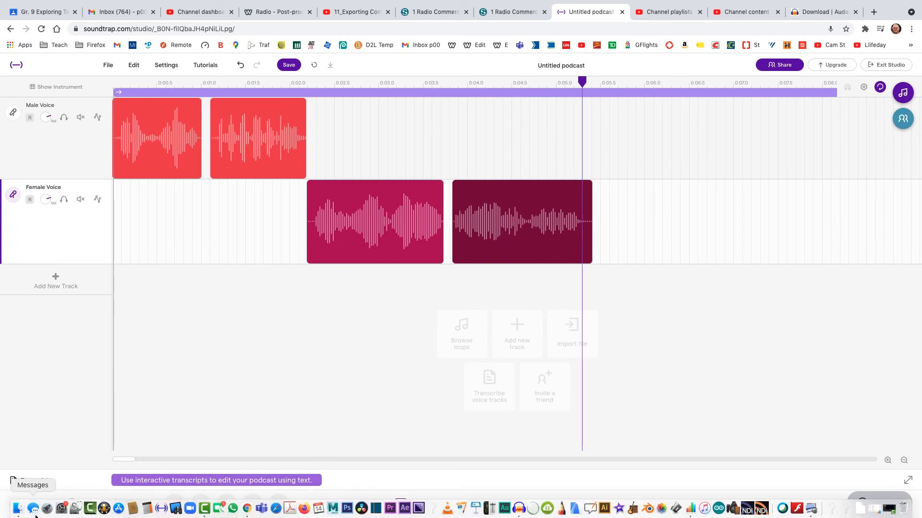
# Open the script PDF 1_Radio Commercial_Script Template Recorded Version.pdf from Finder and highlight Male Line 2, "Bacon and tomato sandwiches"
pyautogui.click(19, 510)
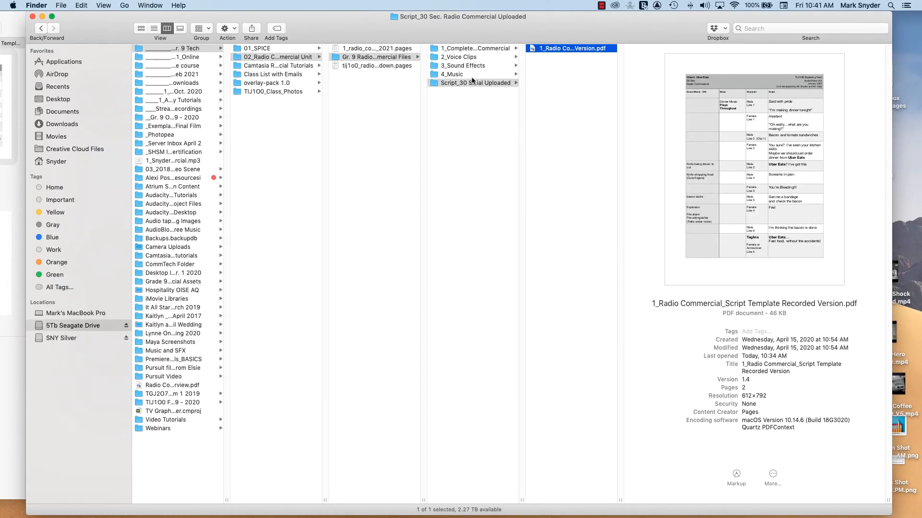
pyautogui.doubleClick(553, 49)
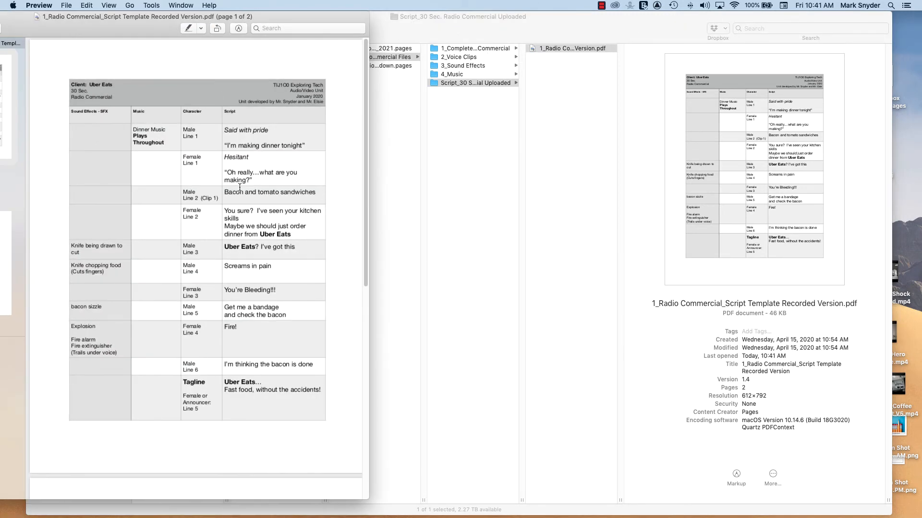
pyautogui.moveTo(222, 192); pyautogui.dragTo(319, 192)
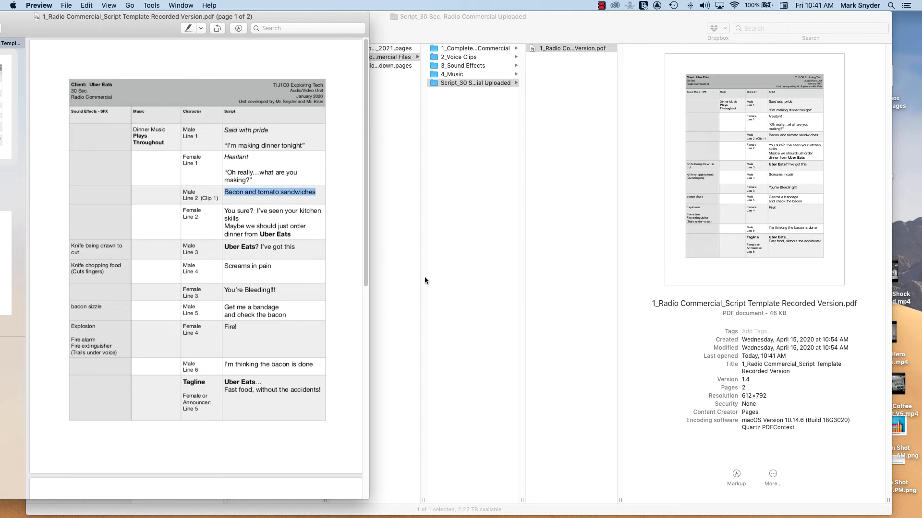
# Return to Finder, view the clips in the Male Voice folder of 2_Voice Clips, and switch back to the Soundtrap project in Chrome
pyautogui.click(530, 229)
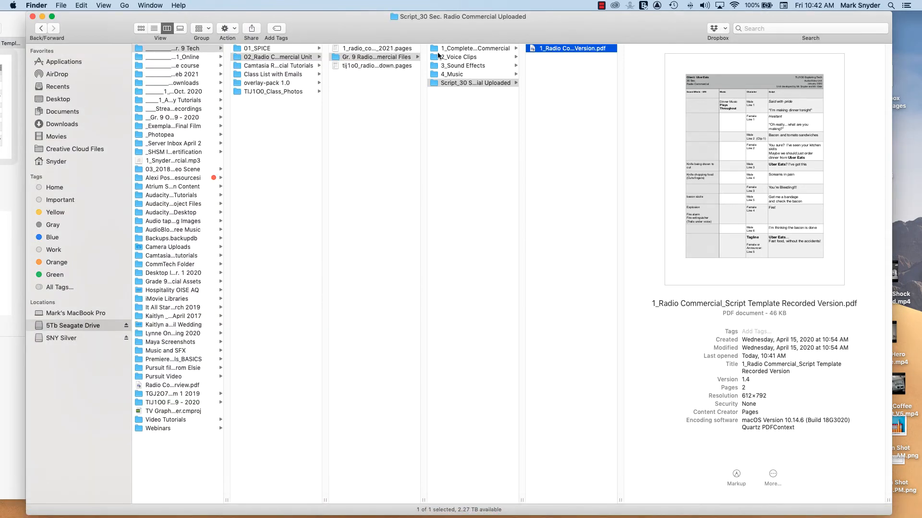
pyautogui.click(493, 58)
pyautogui.click(552, 57)
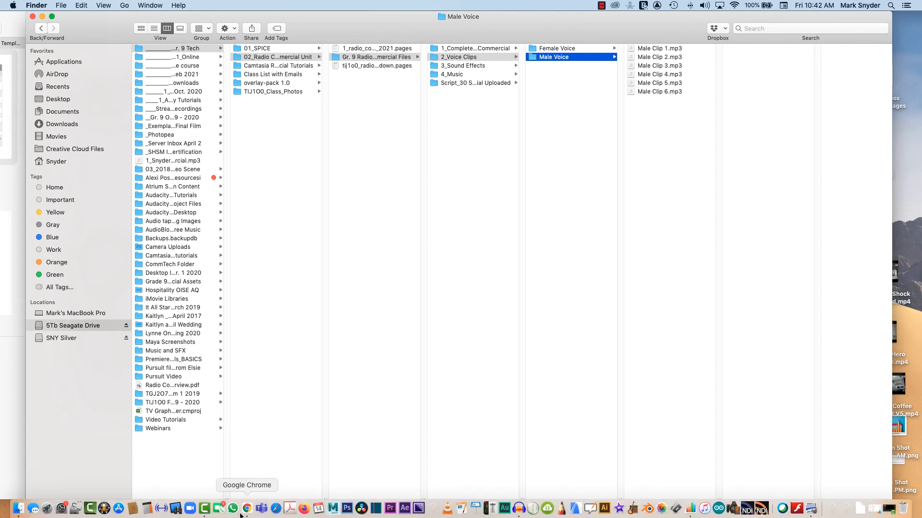
pyautogui.click(247, 510)
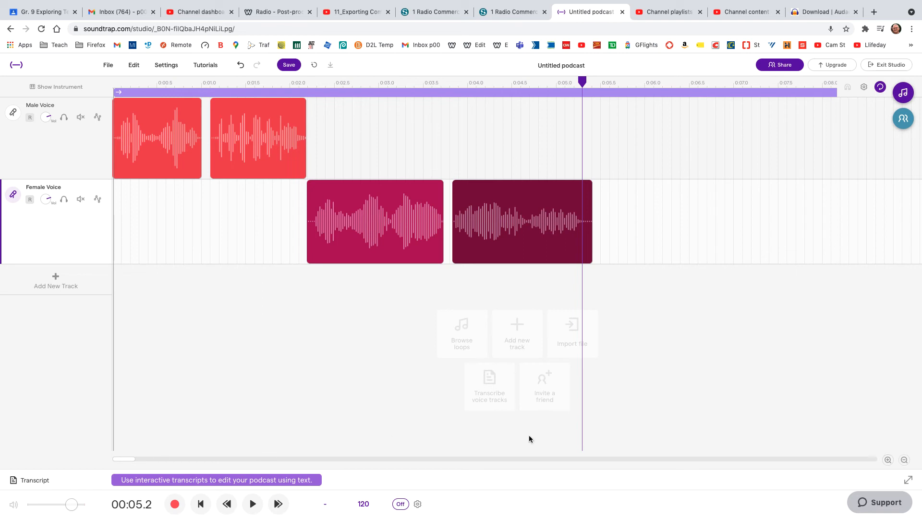
# Zoom out the timeline and try to play the leftover Male Clip 1 piece beyond the loop region with looping on
pyautogui.click(904, 460)
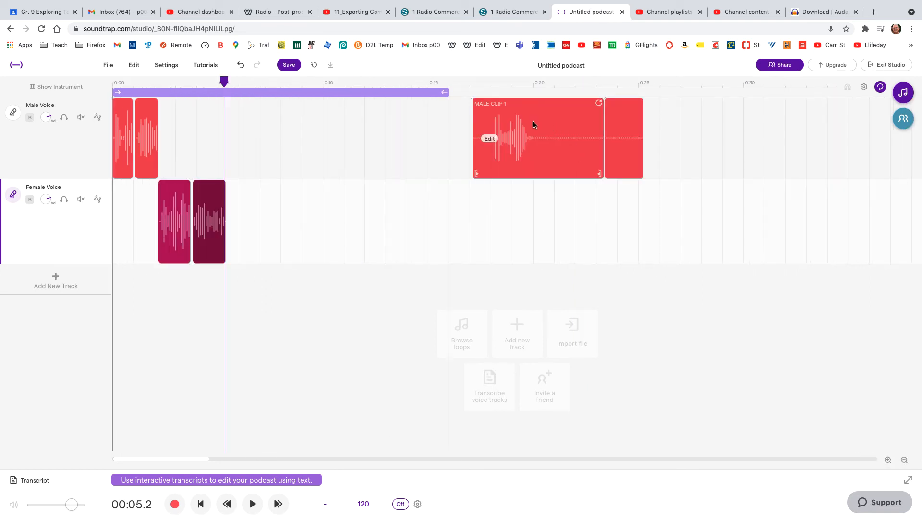
pyautogui.click(474, 83)
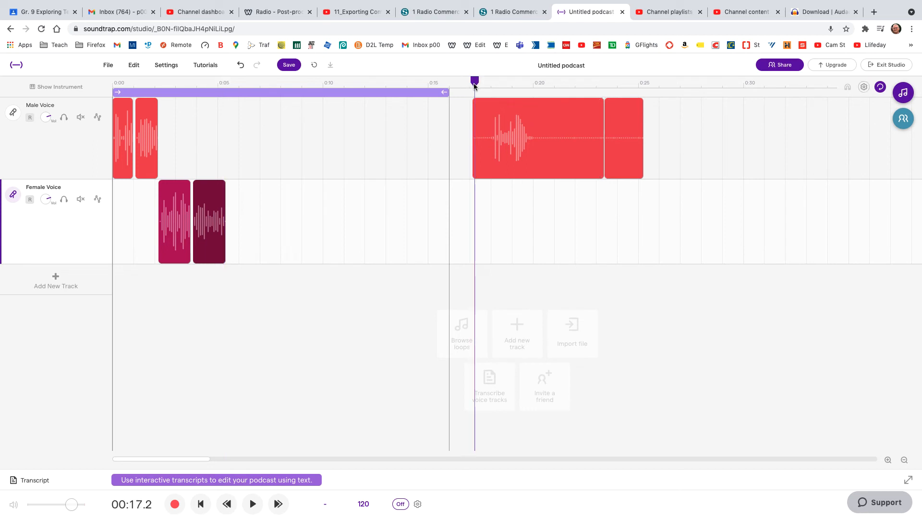
pyautogui.press('space')
pyautogui.press('space')
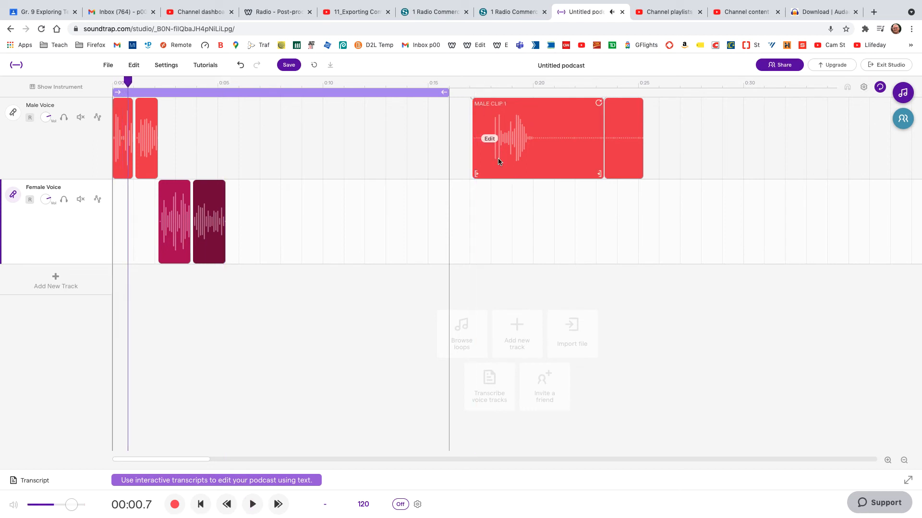
pyautogui.click(444, 86)
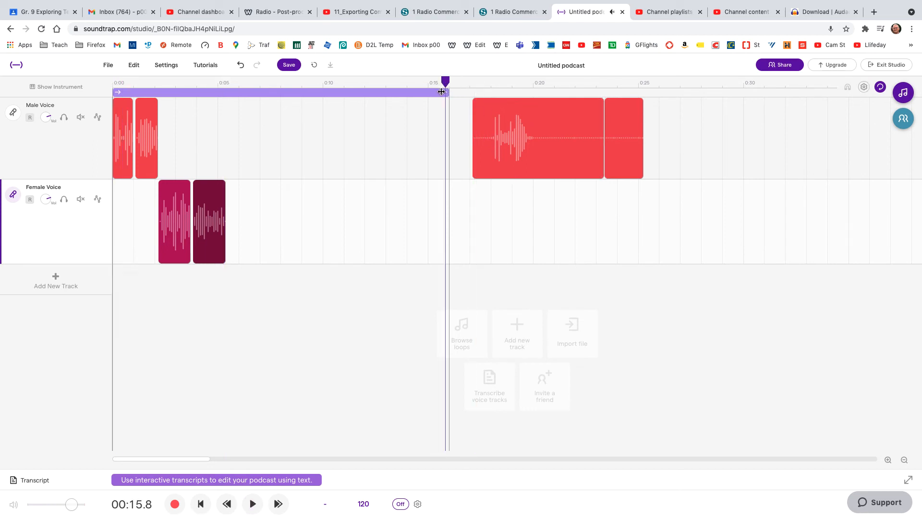
pyautogui.click(466, 85)
pyautogui.click(477, 108)
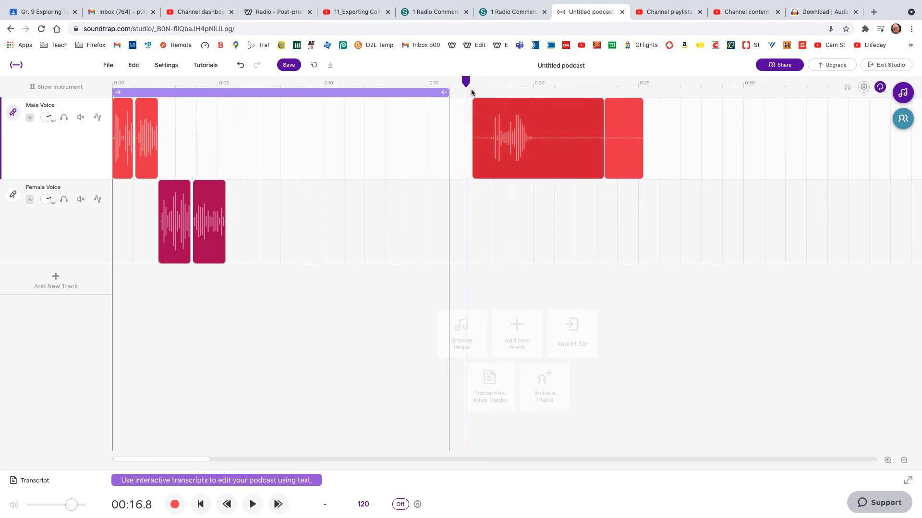
pyautogui.click(471, 92)
pyautogui.press('space')
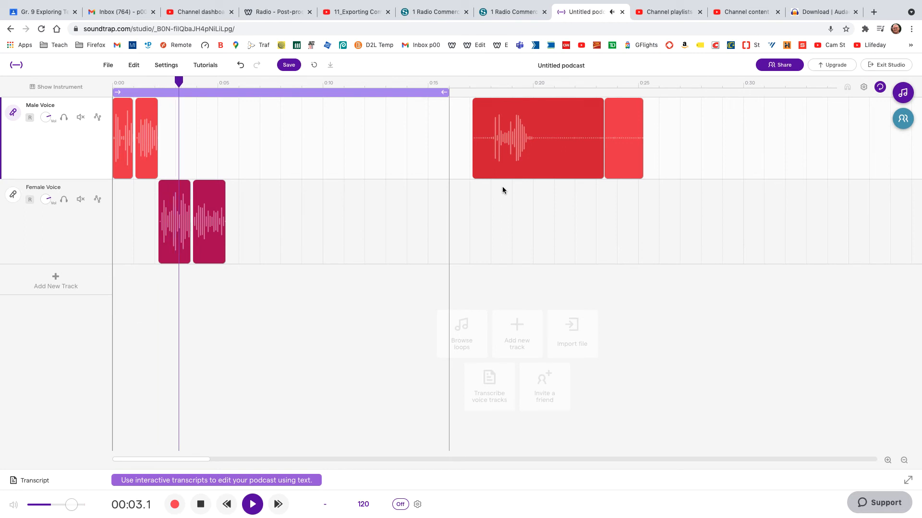
pyautogui.press('space')
pyautogui.click(488, 86)
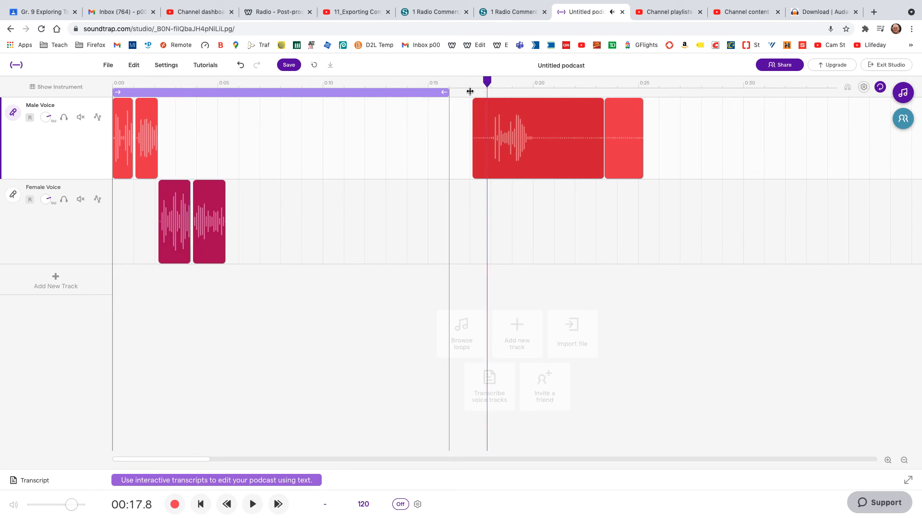
# Turn off looping and play the leftover Male Clip 1 piece from just before its start
pyautogui.click(404, 94)
pyautogui.click(477, 82)
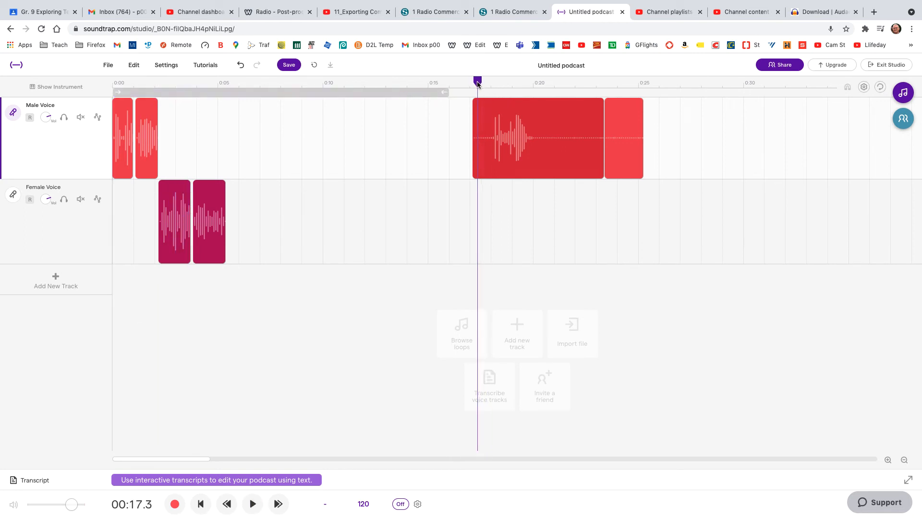
pyautogui.moveTo(477, 83); pyautogui.dragTo(469, 82)
pyautogui.press('space')
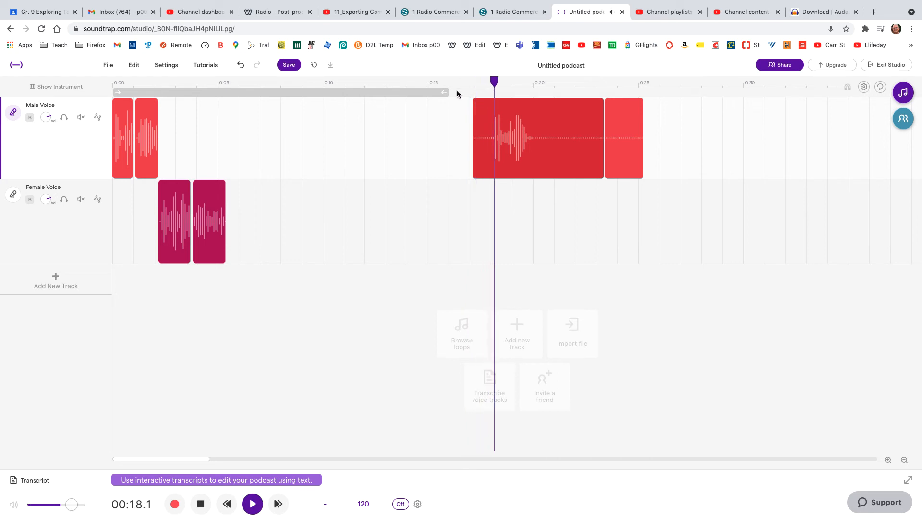
pyautogui.press('space')
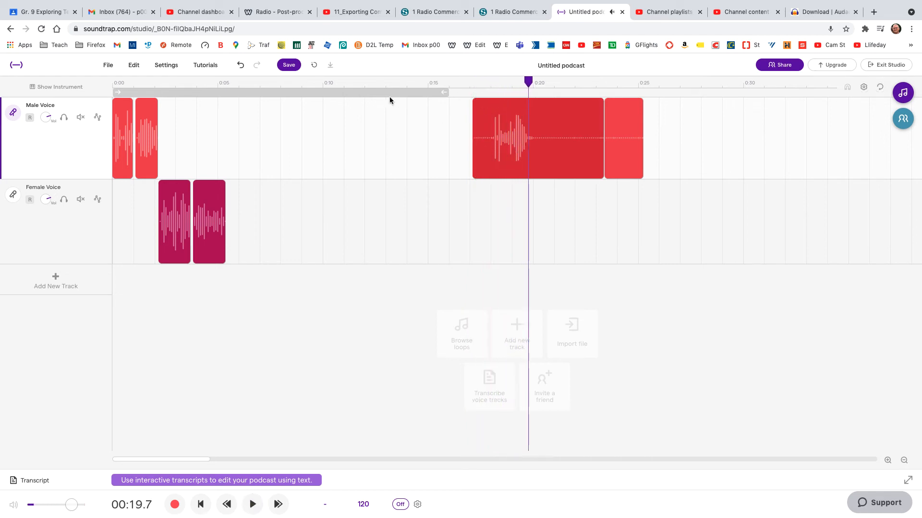
# Switch the timeline's loop region on and off several times, ending with looping turned on
pyautogui.click(388, 93)
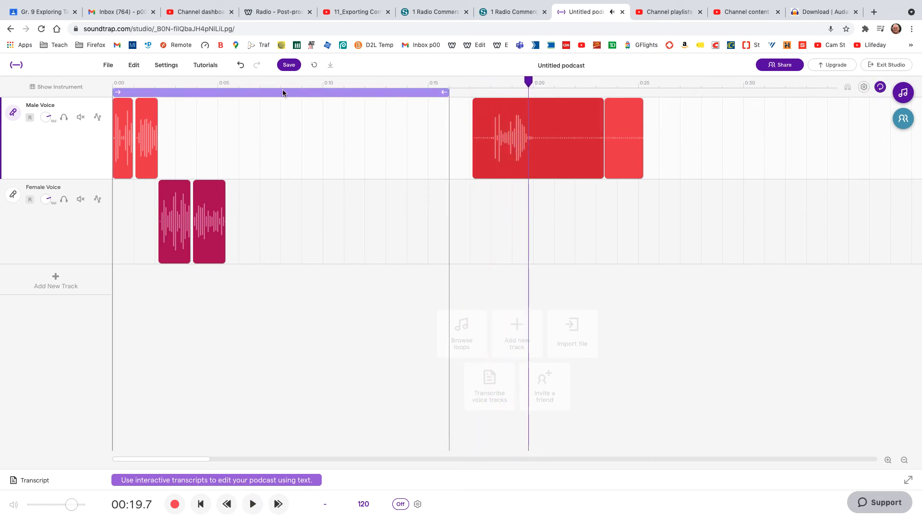
pyautogui.click(461, 95)
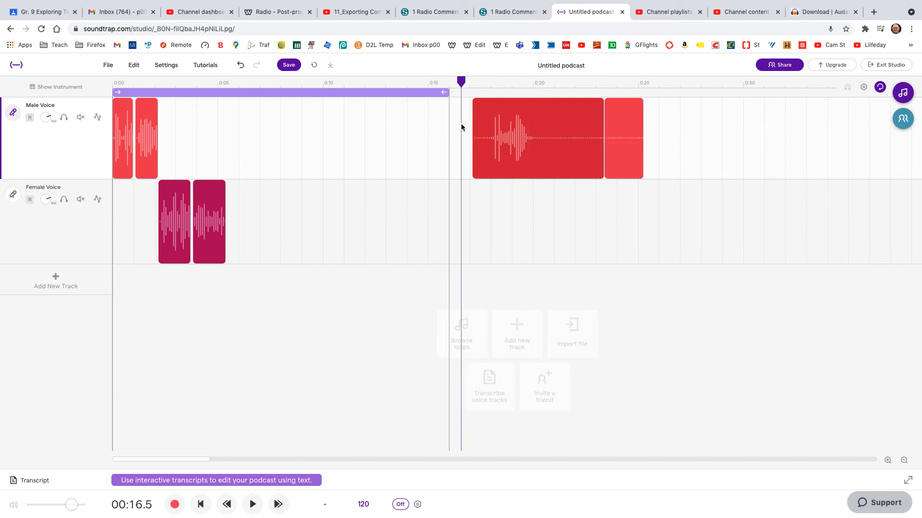
pyautogui.rightClick(498, 140)
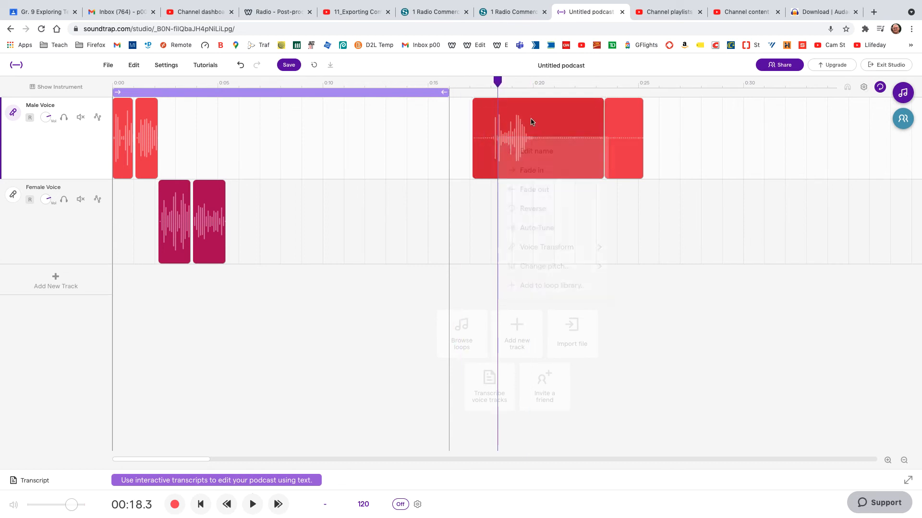
pyautogui.click(541, 88)
pyautogui.click(436, 95)
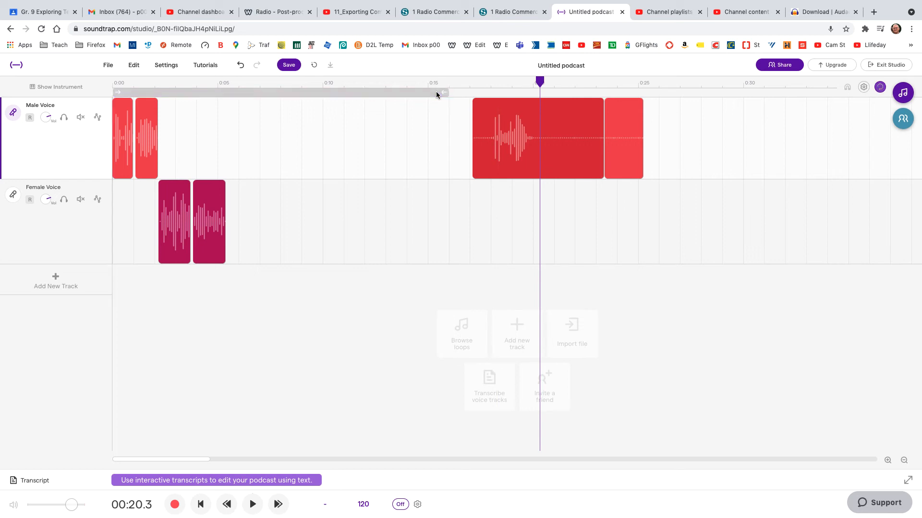
pyautogui.click(403, 94)
pyautogui.click(404, 94)
pyautogui.click(403, 94)
pyautogui.click(404, 94)
pyautogui.click(419, 92)
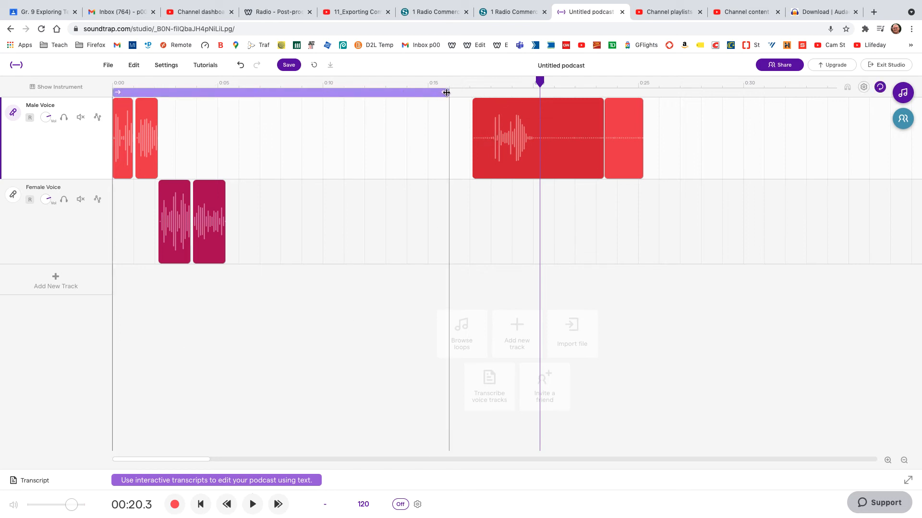
# Shorten the loop region so it ends just after the second female piece, and play the looped section
pyautogui.moveTo(446, 92); pyautogui.dragTo(235, 93)
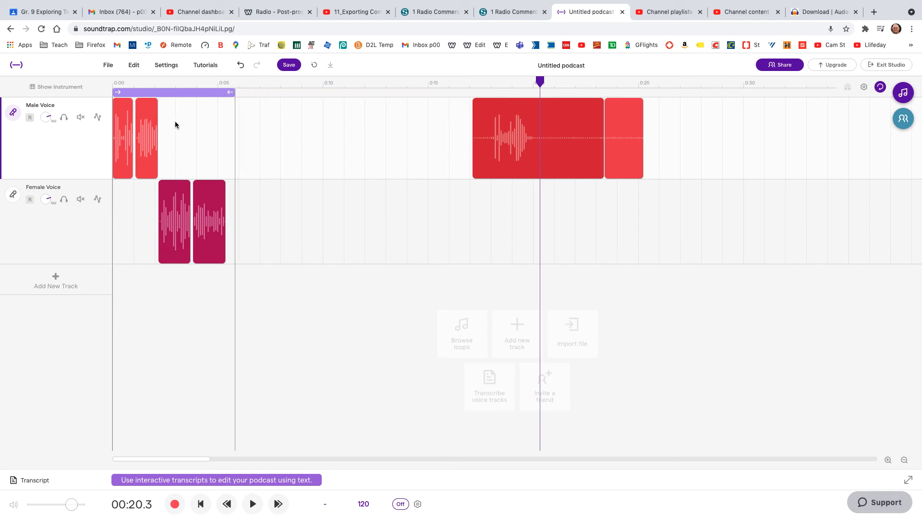
pyautogui.press('space')
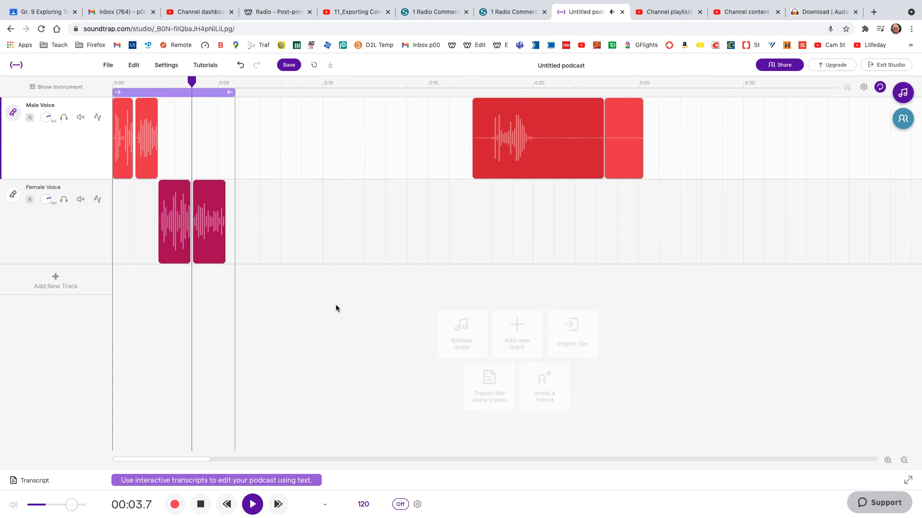
# Stop the looped playback, turn off looping and play the leftover Male Clip 1 piece from about 0:18
pyautogui.press('space')
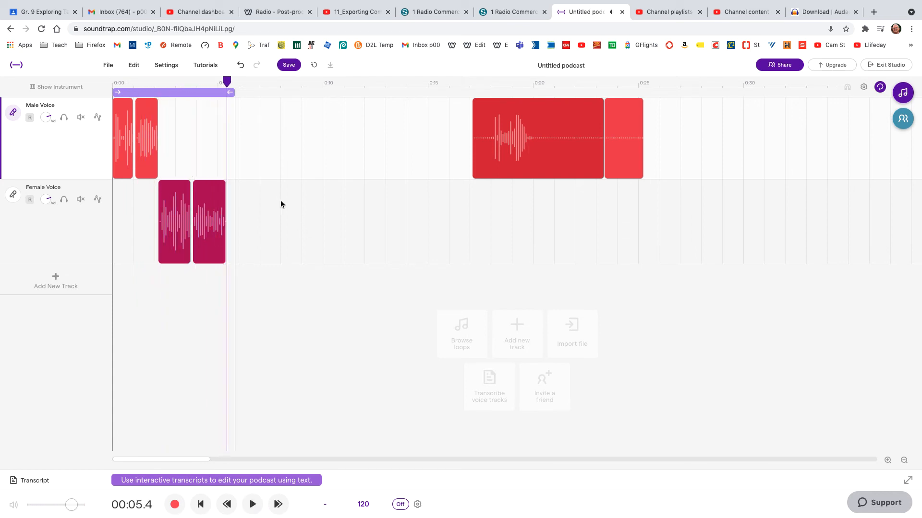
pyautogui.click(164, 92)
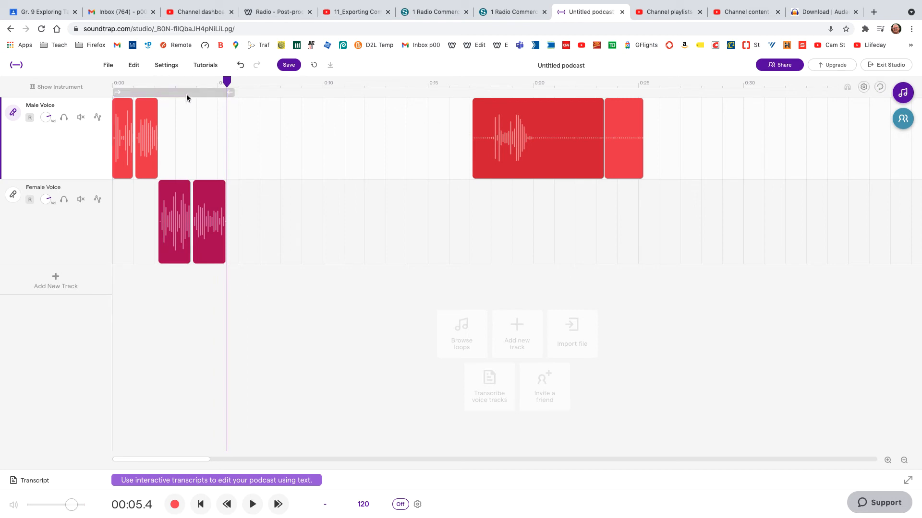
pyautogui.moveTo(227, 81); pyautogui.dragTo(493, 153)
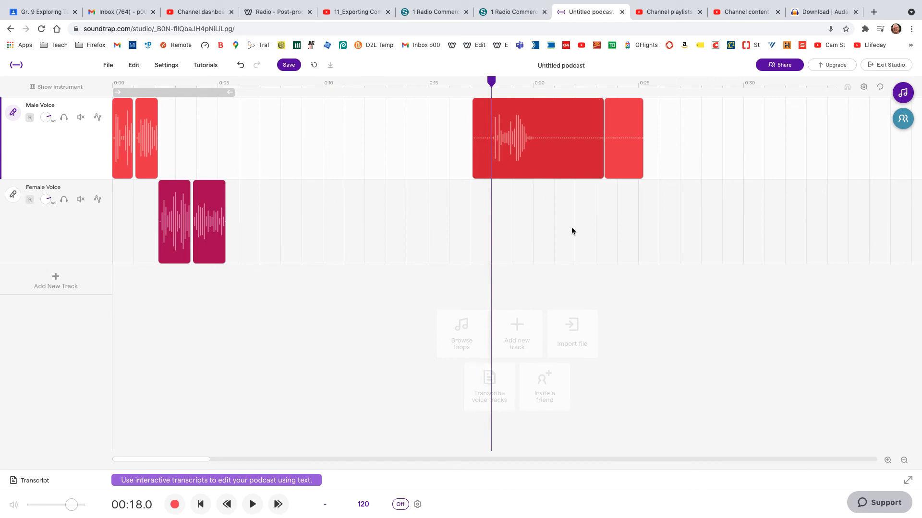
pyautogui.press('space')
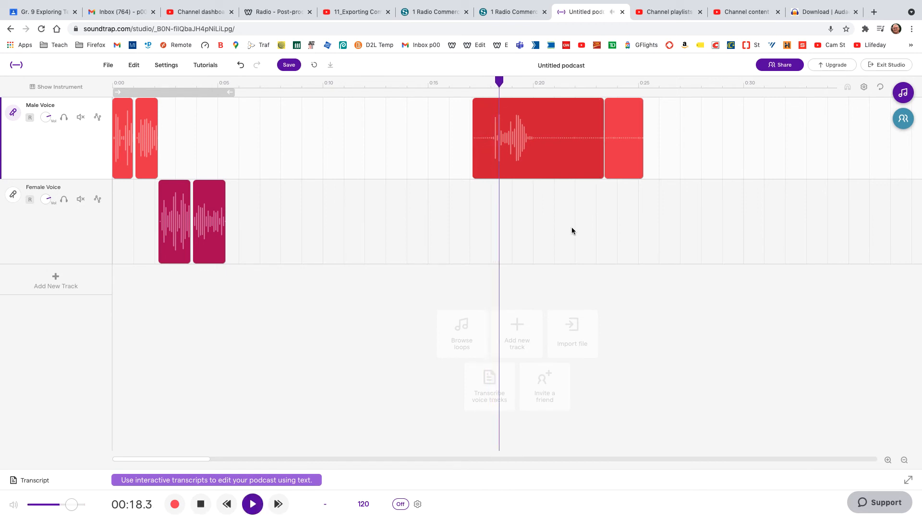
pyautogui.press('space')
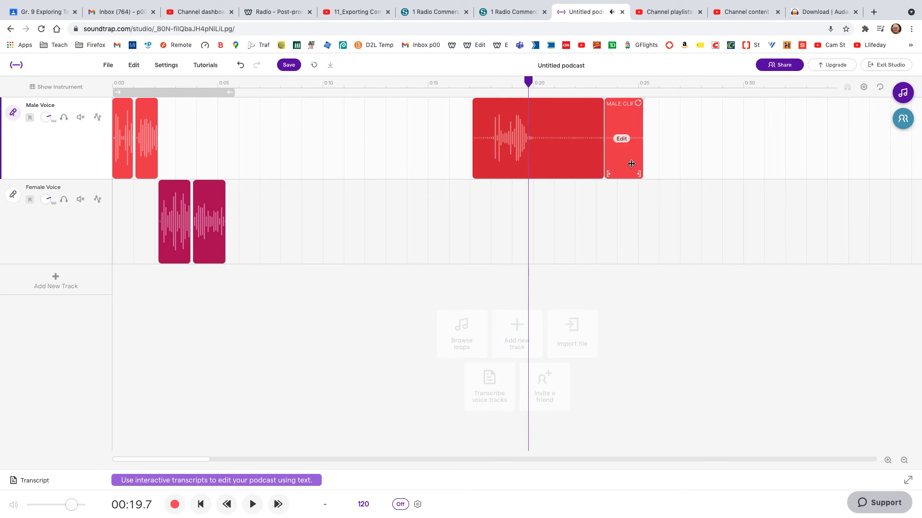
# Delete the silent end piece of Male Clip 1 and trim the silence from both ends of the remaining piece
pyautogui.click(616, 160)
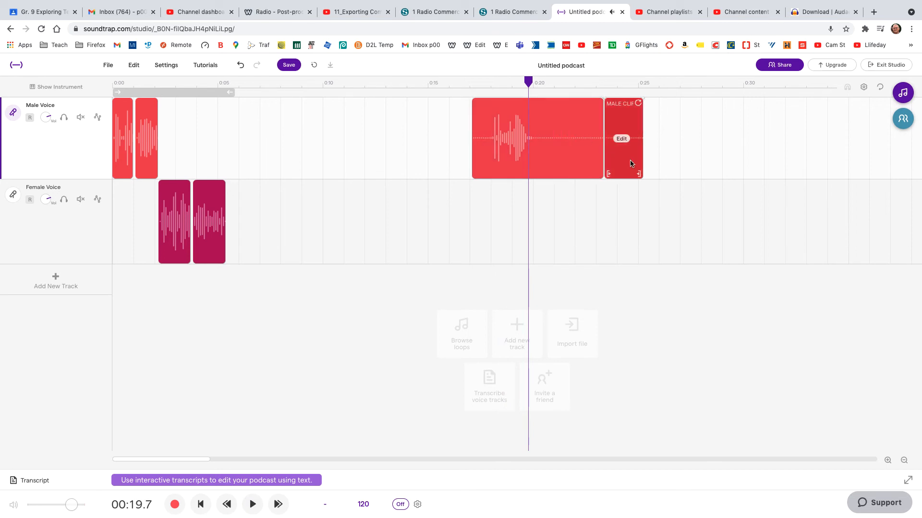
pyautogui.press('Delete')
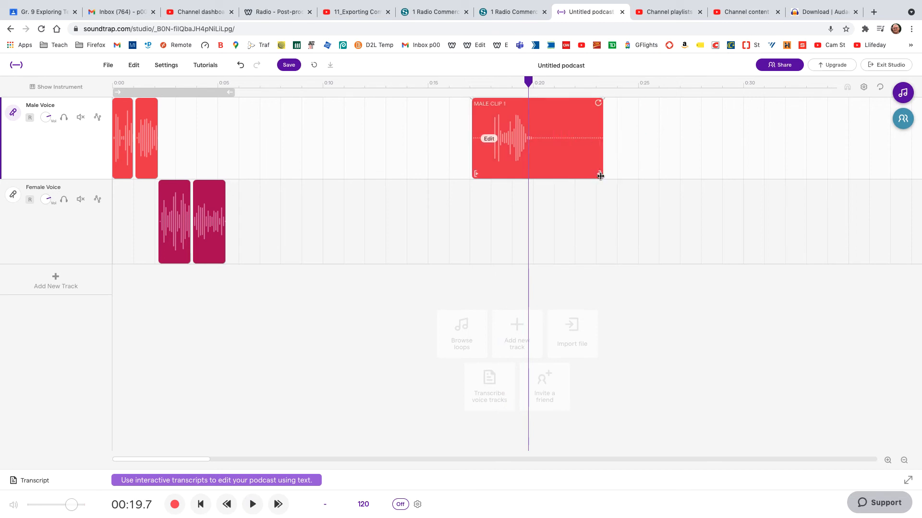
pyautogui.moveTo(600, 176); pyautogui.dragTo(534, 176)
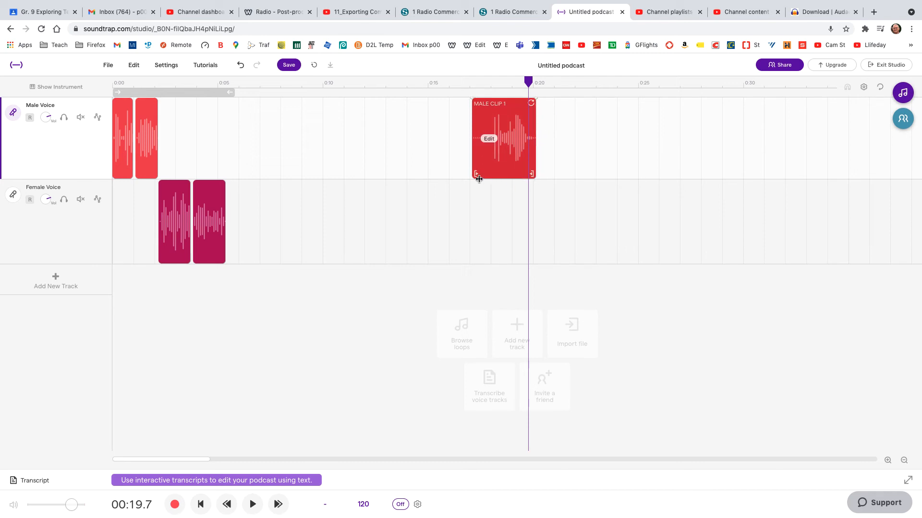
pyautogui.moveTo(474, 174); pyautogui.dragTo(491, 174)
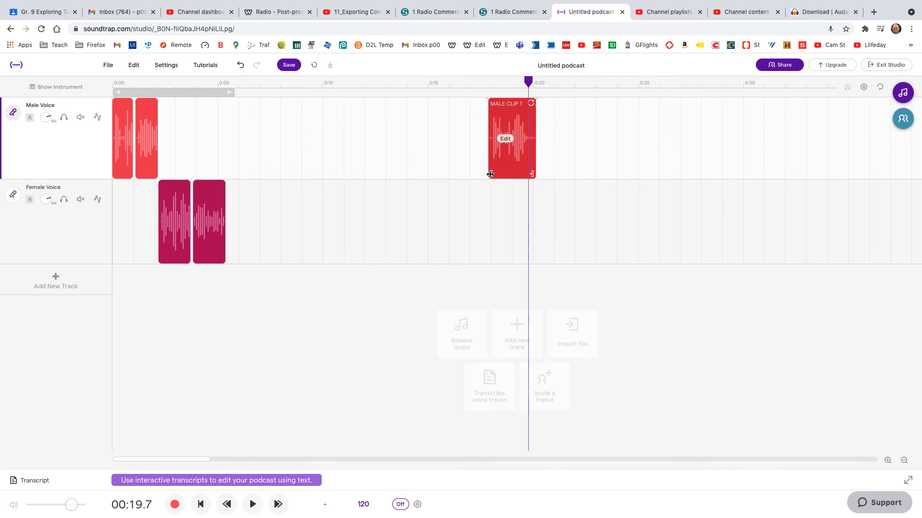
# Move the trimmed male piece earlier so it starts right around the end of the second female piece
pyautogui.moveTo(514, 136); pyautogui.dragTo(257, 127)
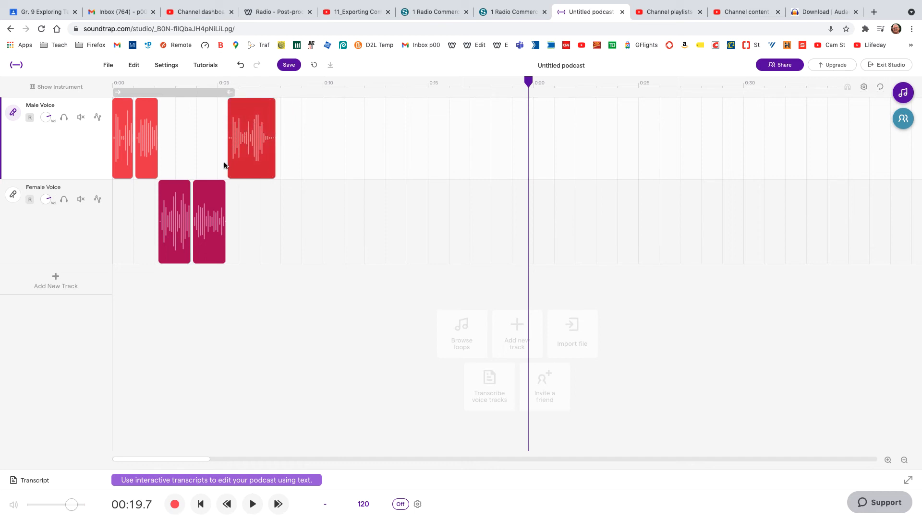
pyautogui.moveTo(257, 125); pyautogui.dragTo(254, 127)
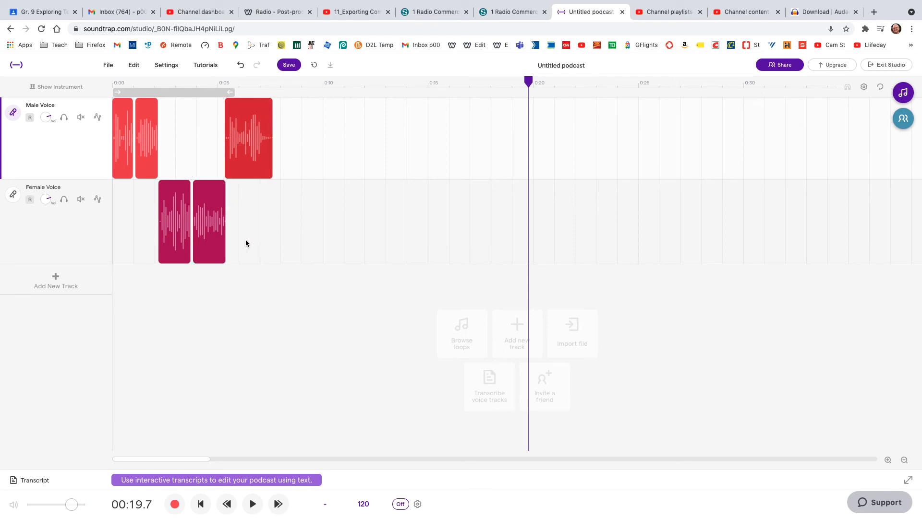
pyautogui.click(887, 461)
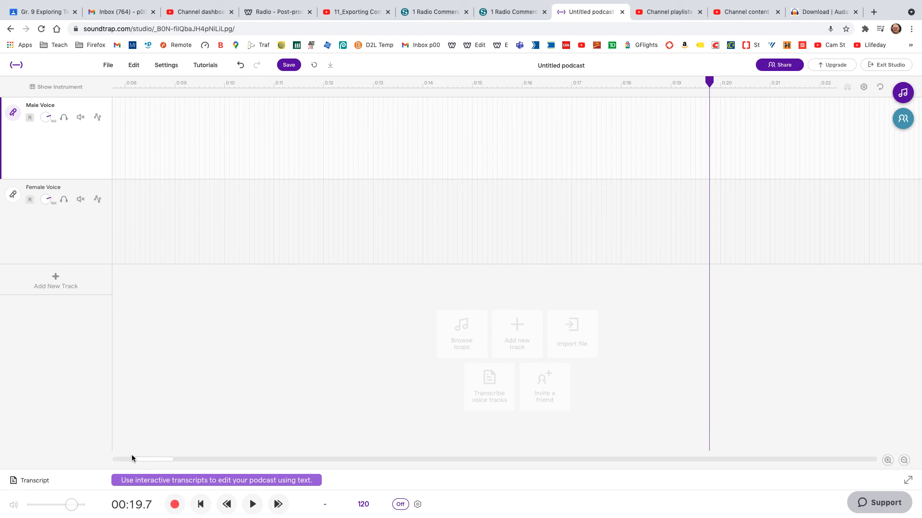
pyautogui.moveTo(154, 459); pyautogui.dragTo(125, 459)
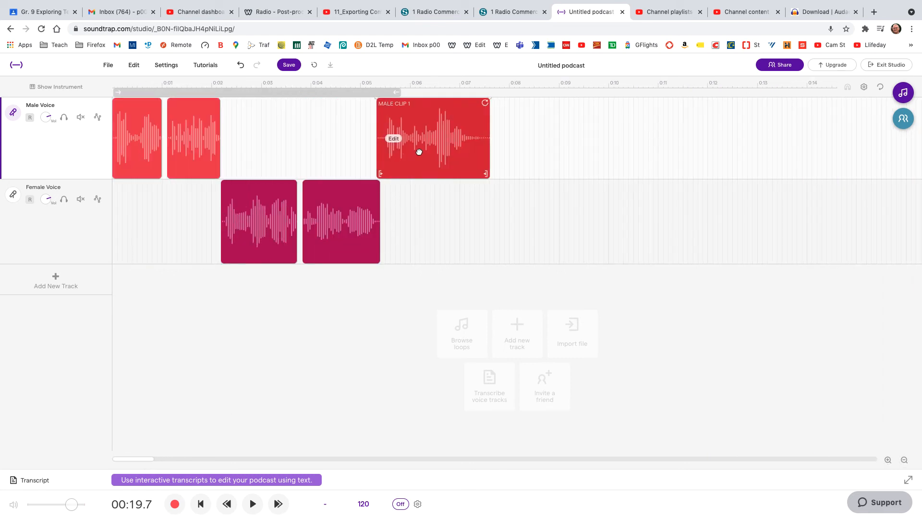
pyautogui.moveTo(417, 151); pyautogui.dragTo(415, 150)
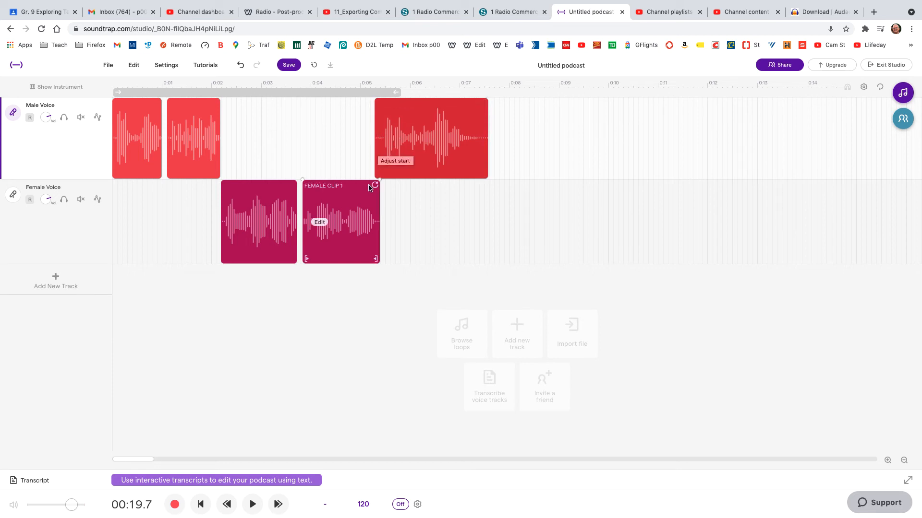
# Nudge the third male piece slightly earlier and trim its start to just before the speech, slightly overlapping the second female piece
pyautogui.moveTo(412, 165)
pyautogui.mouseDown()
pyautogui.moveTo(358, 173)
pyautogui.moveTo(420, 165)
pyautogui.moveTo(412, 167)
pyautogui.mouseUp()
pyautogui.click(611, 213)
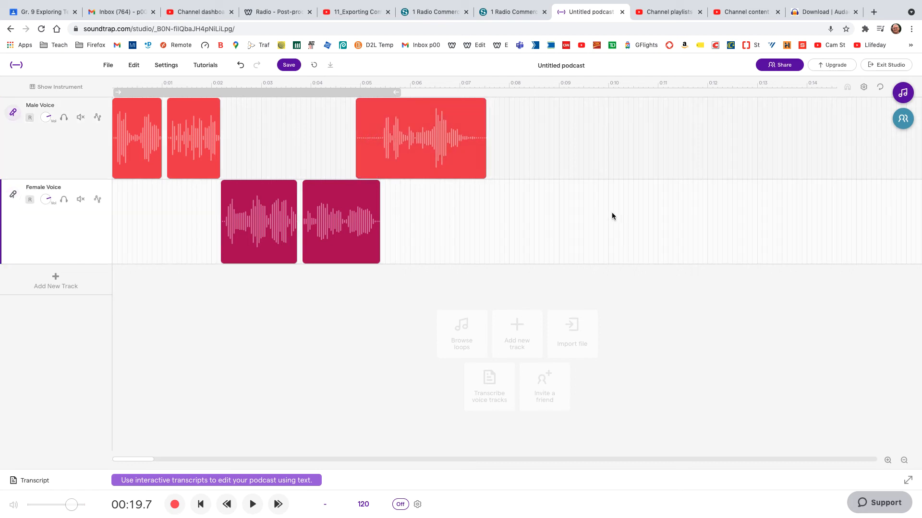
pyautogui.click(404, 162)
pyautogui.click(328, 156)
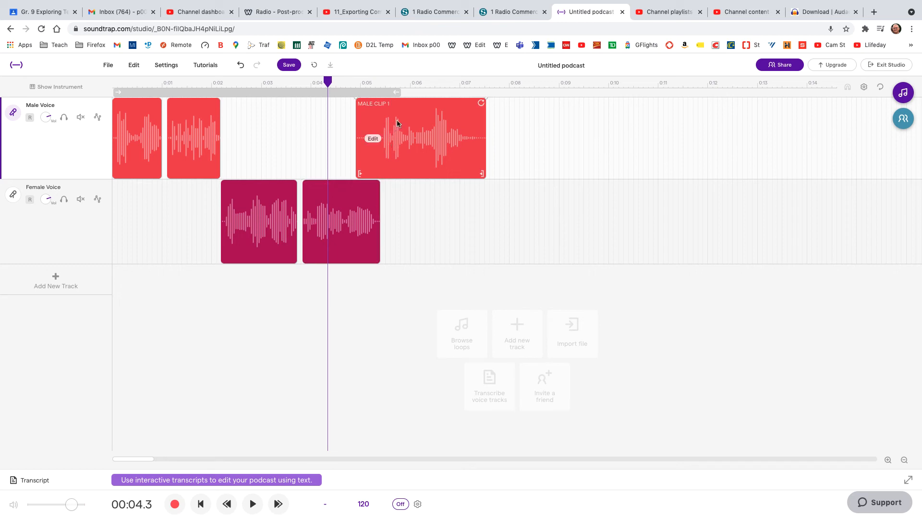
pyautogui.moveTo(361, 175); pyautogui.dragTo(381, 177)
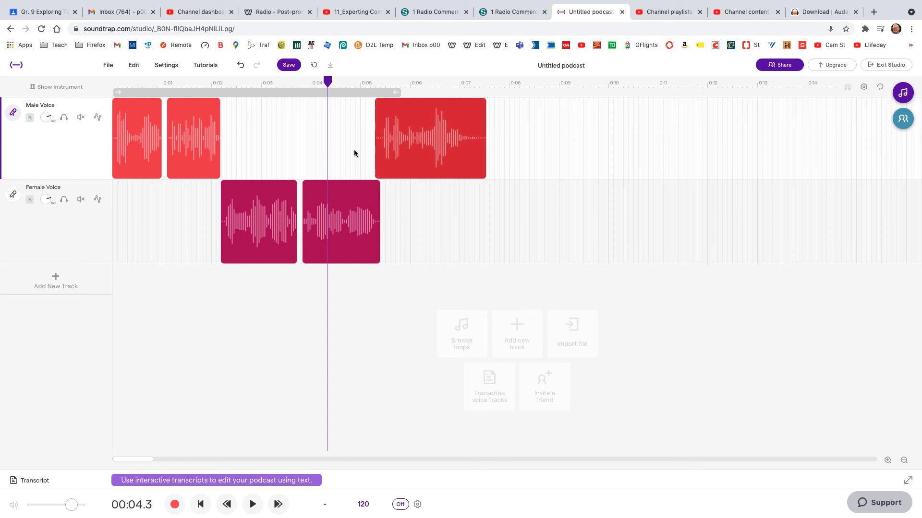
# Play the transition from the second female piece into the third male piece, starting at about 0:04
pyautogui.click(340, 140)
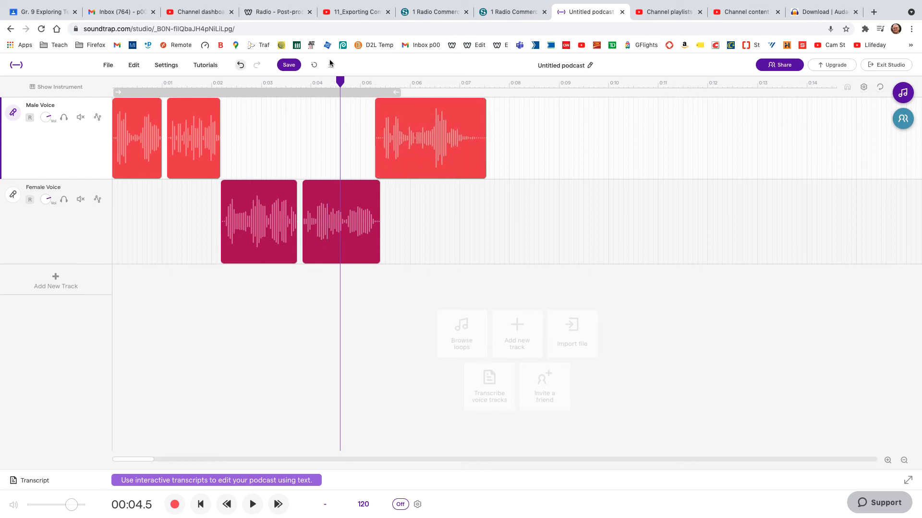
pyautogui.moveTo(340, 82); pyautogui.dragTo(320, 81)
pyautogui.press('space')
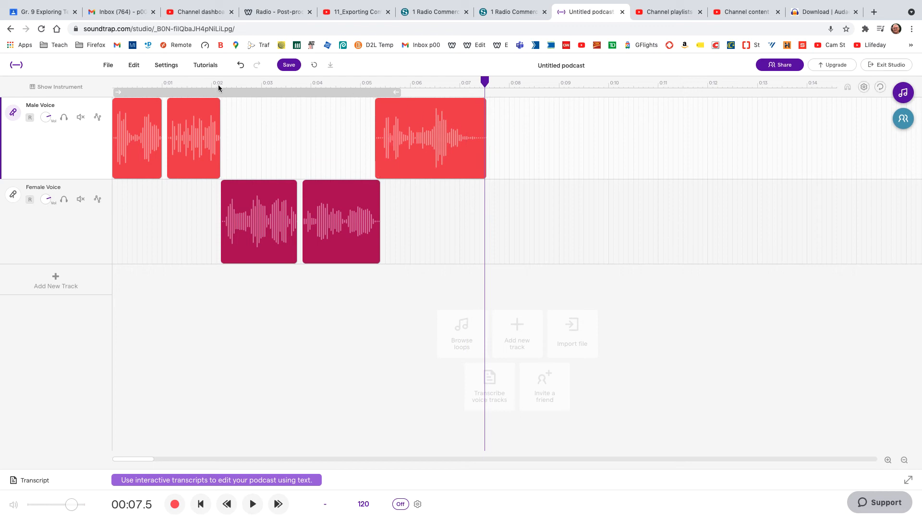
# Play the edited commercial from the very beginning through the end of the third male piece
pyautogui.click(116, 85)
pyautogui.moveTo(116, 86); pyautogui.dragTo(99, 86)
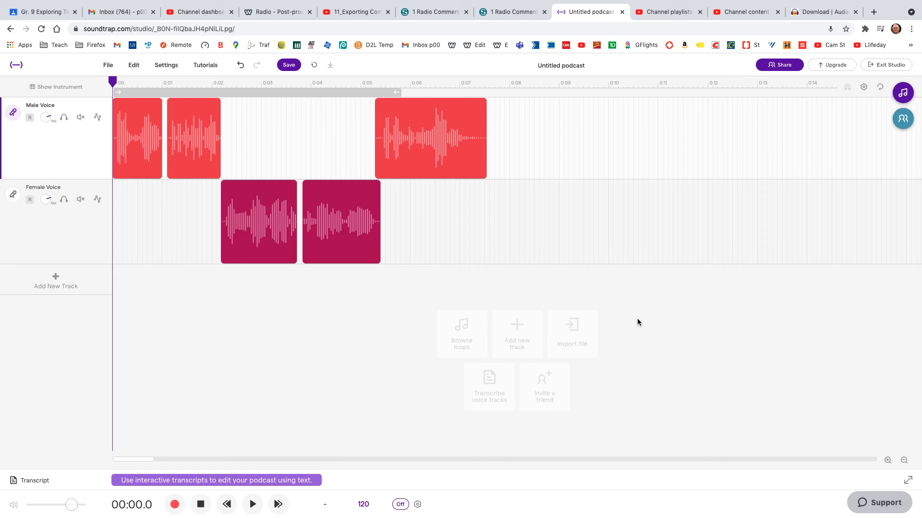
pyautogui.press('space')
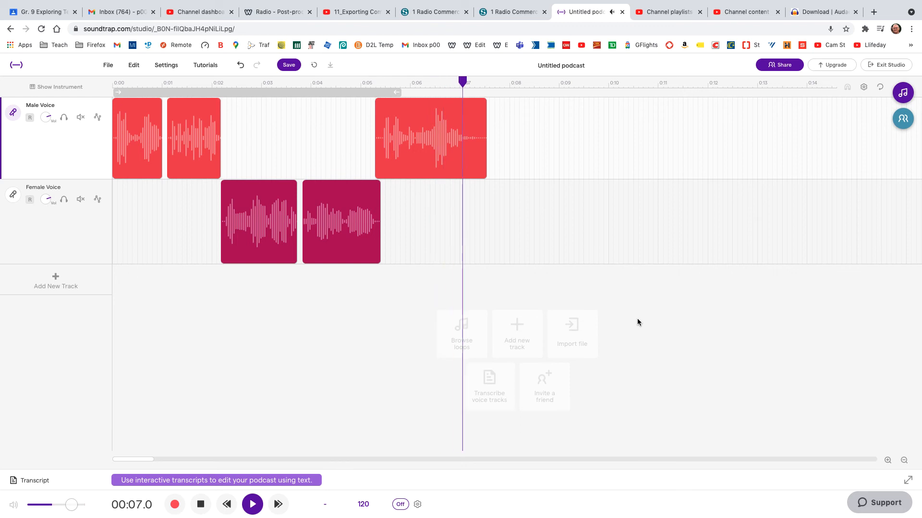
pyautogui.press('space')
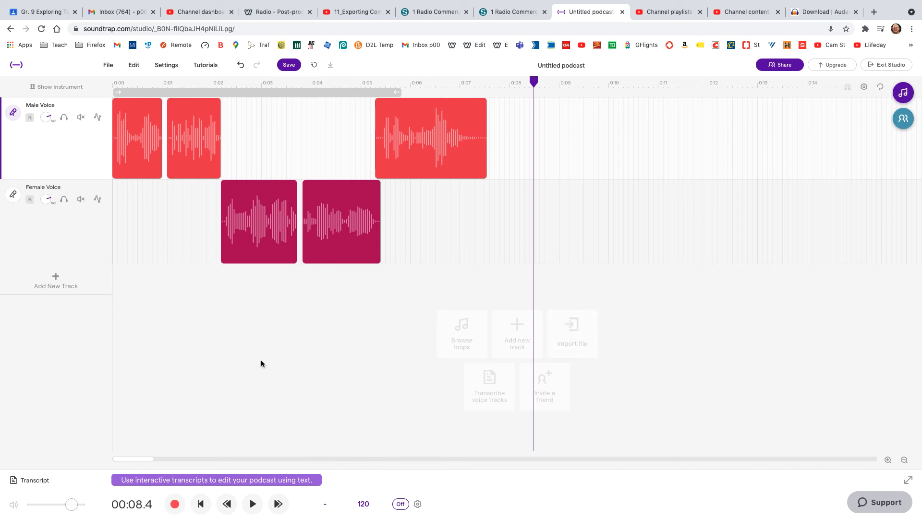
# Place the playhead just before the 30-second mark, at 0:29.8
pyautogui.moveTo(533, 81); pyautogui.dragTo(835, 82)
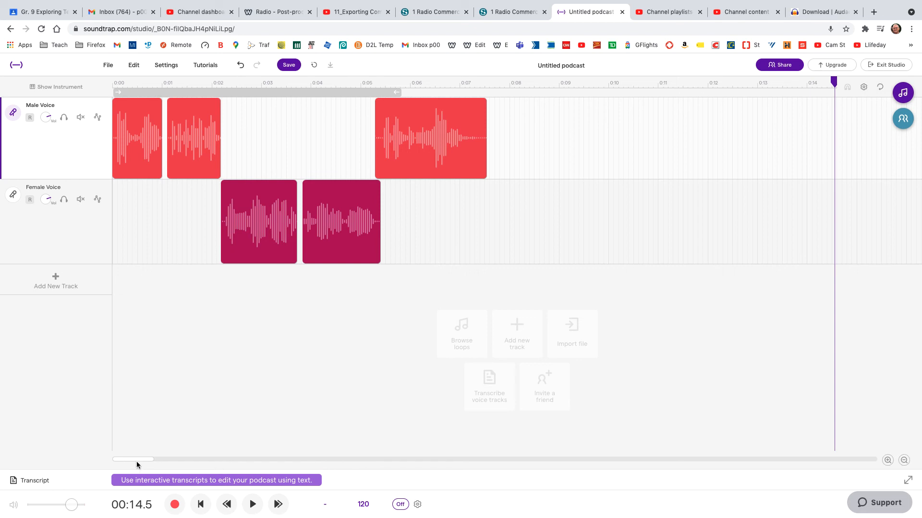
pyautogui.moveTo(136, 462); pyautogui.dragTo(174, 460)
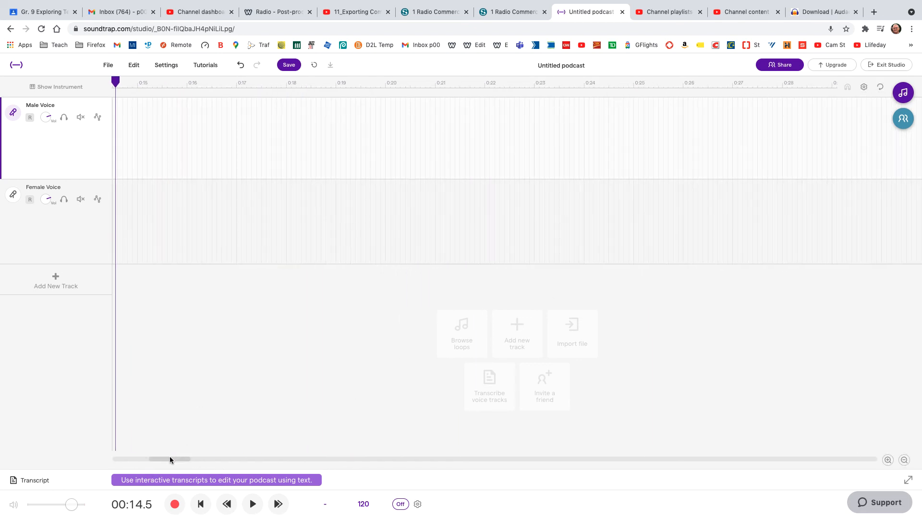
pyautogui.moveTo(169, 459); pyautogui.dragTo(197, 459)
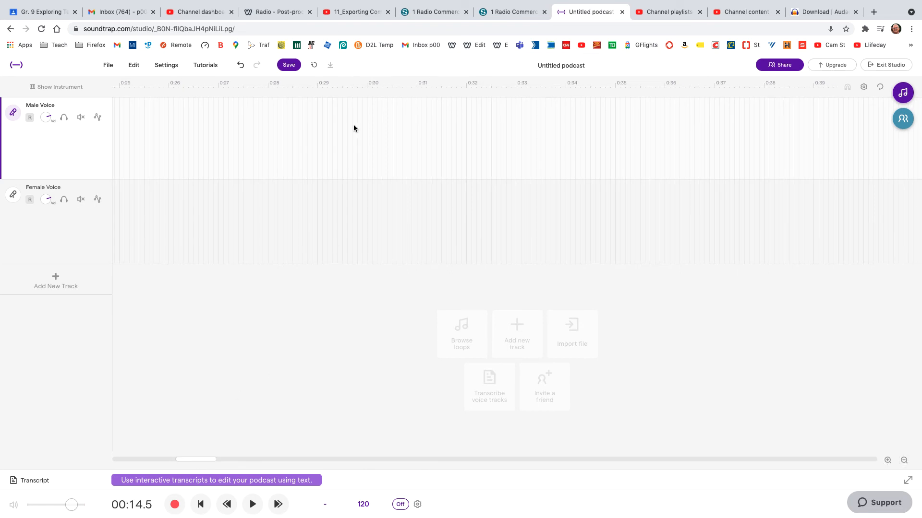
pyautogui.click(367, 88)
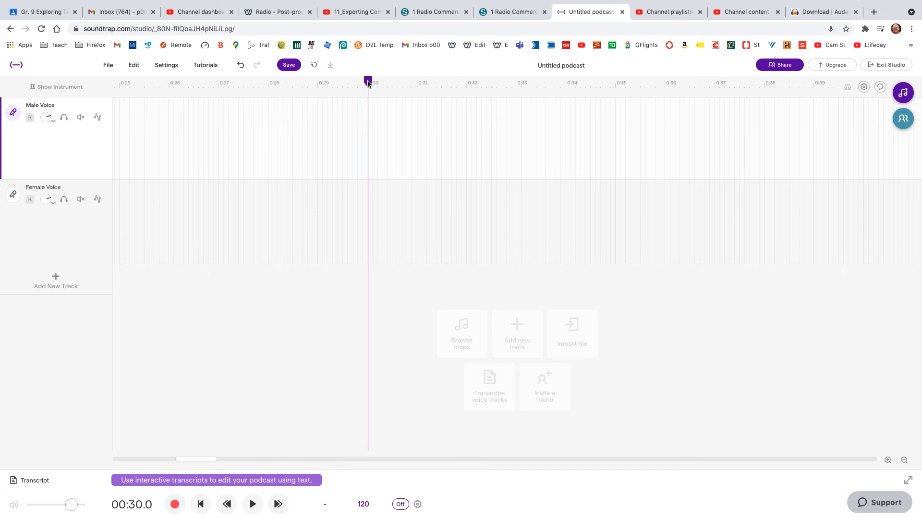
pyautogui.moveTo(368, 82); pyautogui.dragTo(360, 85)
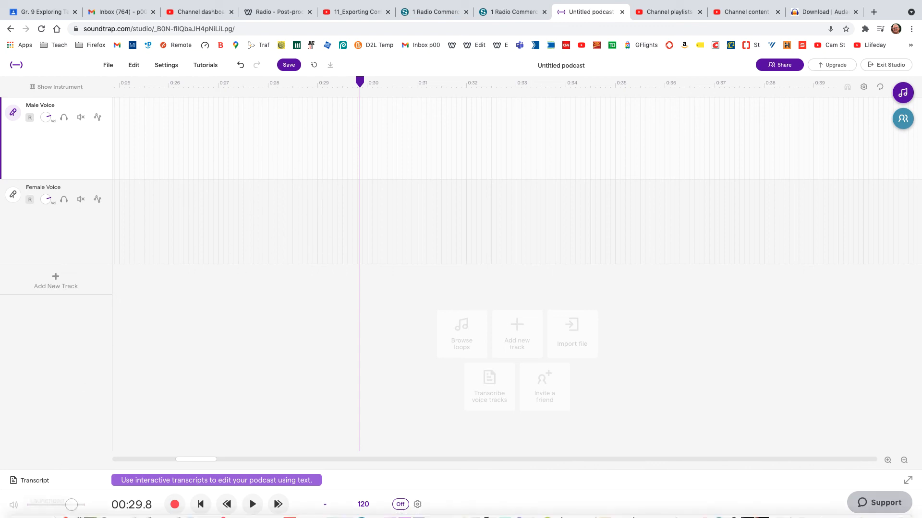
# Import Female Clip 5.mp3 into the Female Voice track at the playhead
pyautogui.click(102, 188)
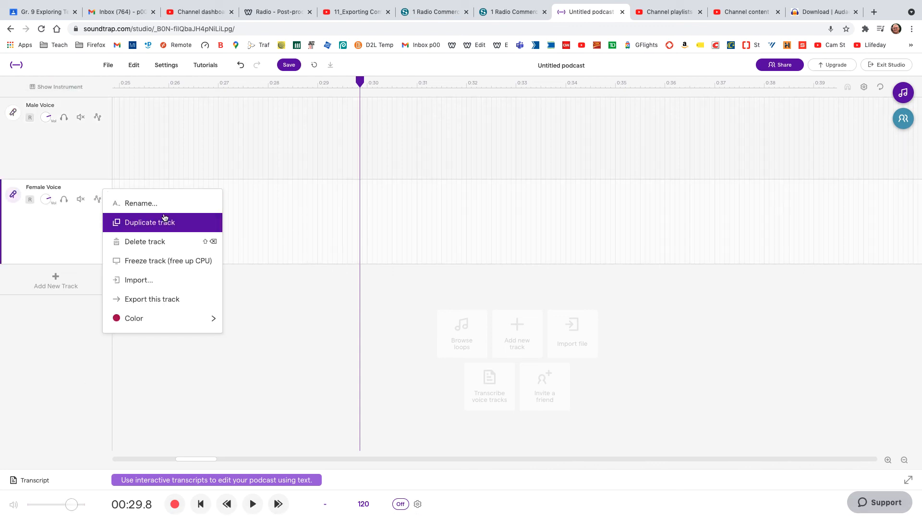
pyautogui.click(357, 84)
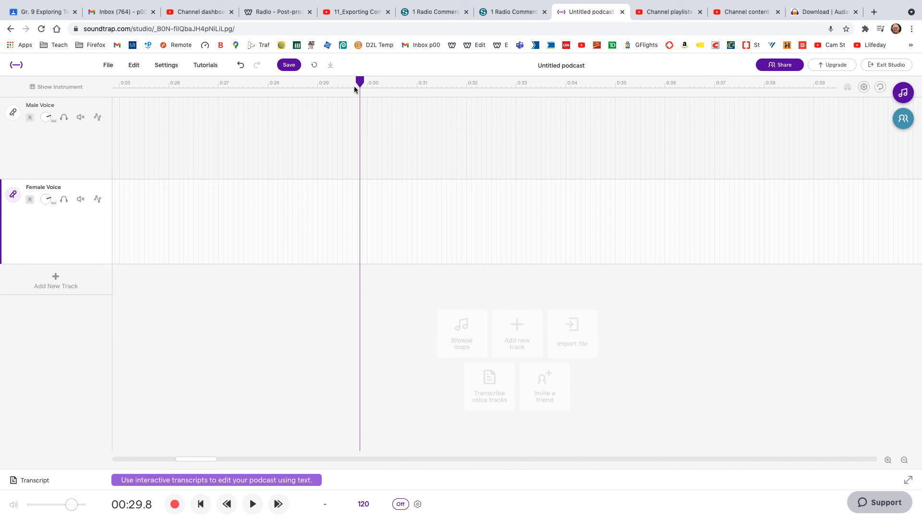
pyautogui.click(102, 187)
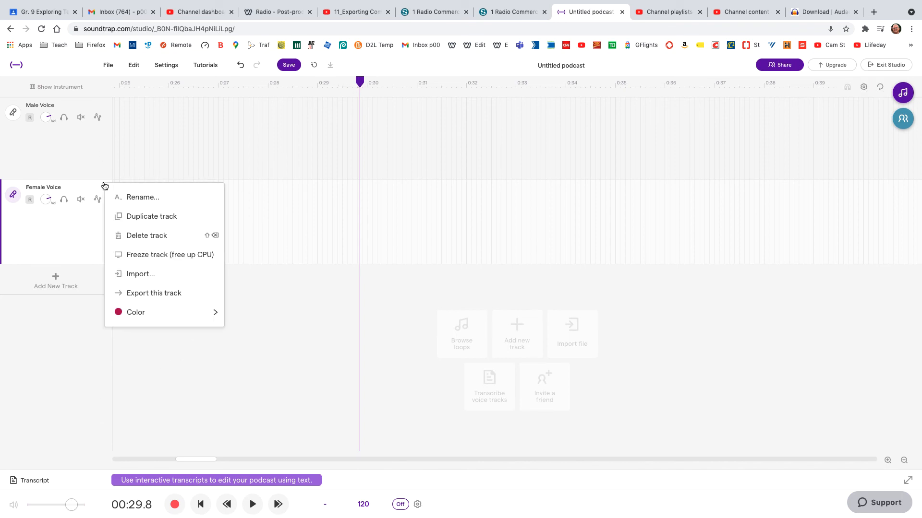
pyautogui.click(143, 273)
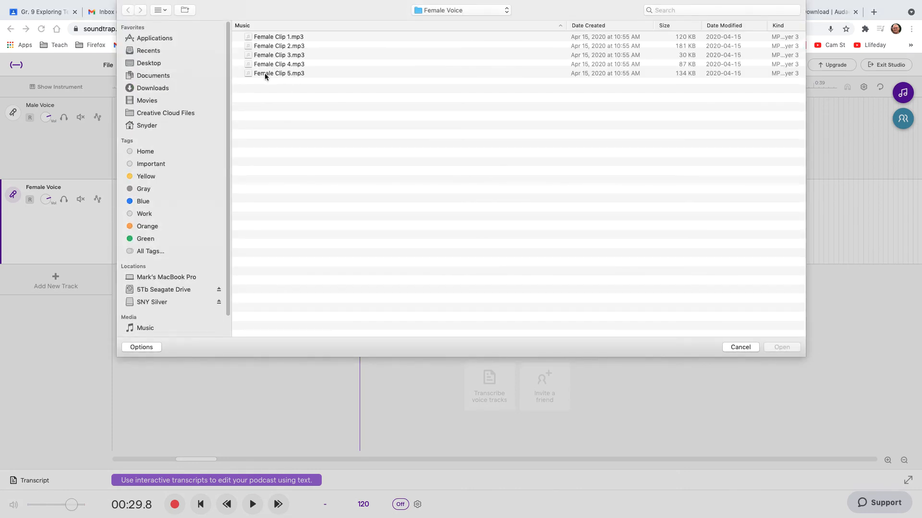
pyautogui.doubleClick(264, 73)
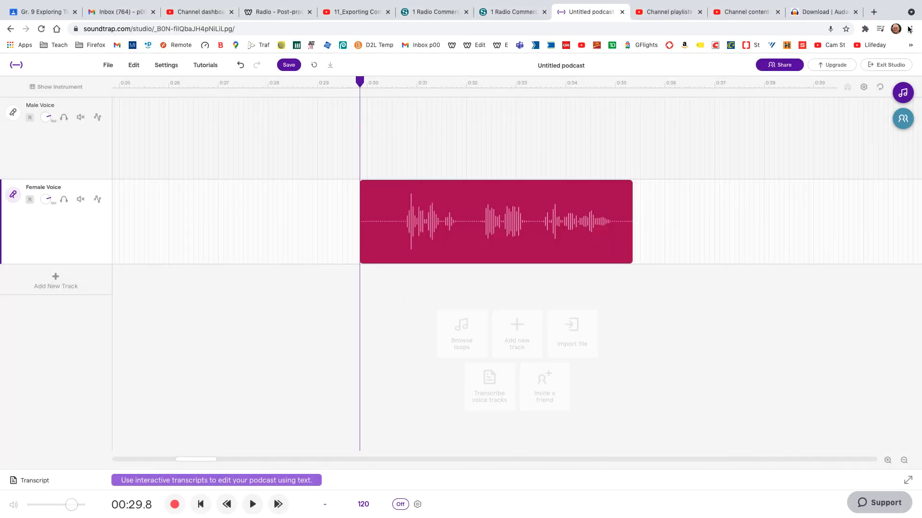
# Move Female Clip 5 earlier so its speech ends before 0:30, and trim its trailing silence back to the playhead
pyautogui.click(518, 221)
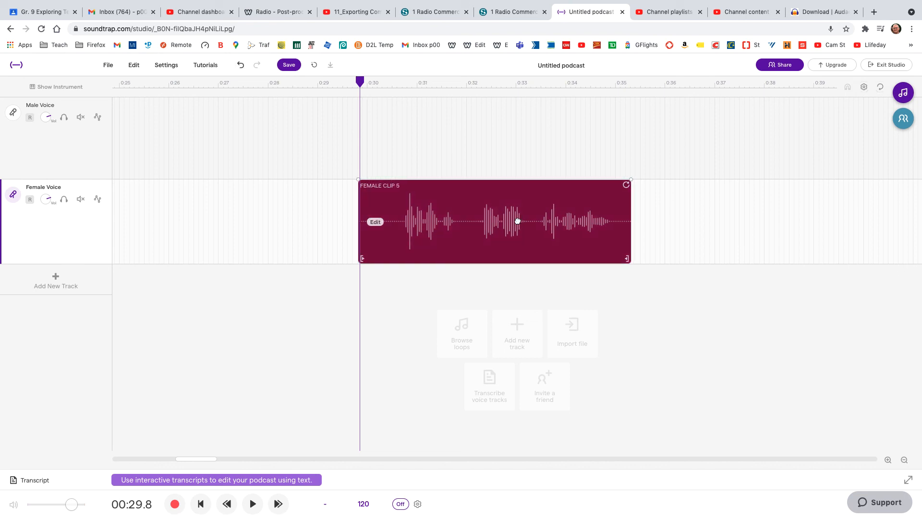
pyautogui.moveTo(517, 221); pyautogui.dragTo(266, 208)
pyautogui.click(278, 419)
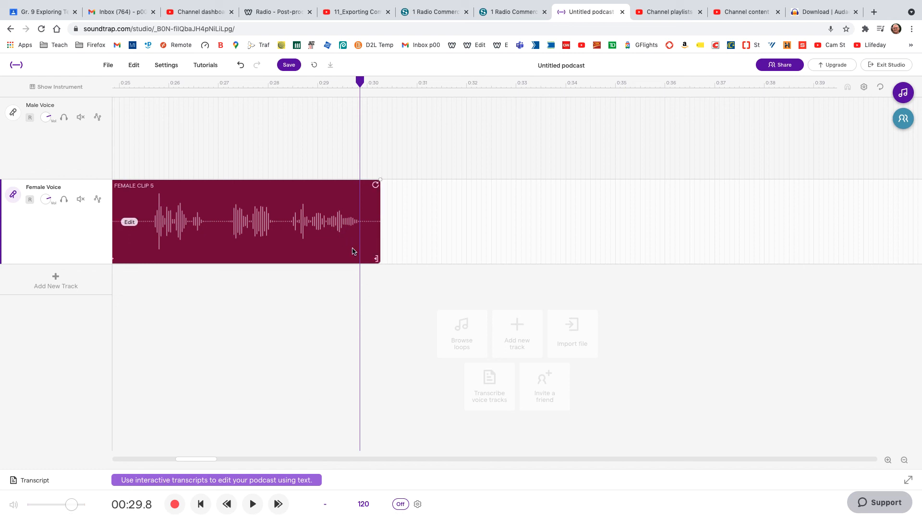
pyautogui.moveTo(376, 258); pyautogui.dragTo(356, 260)
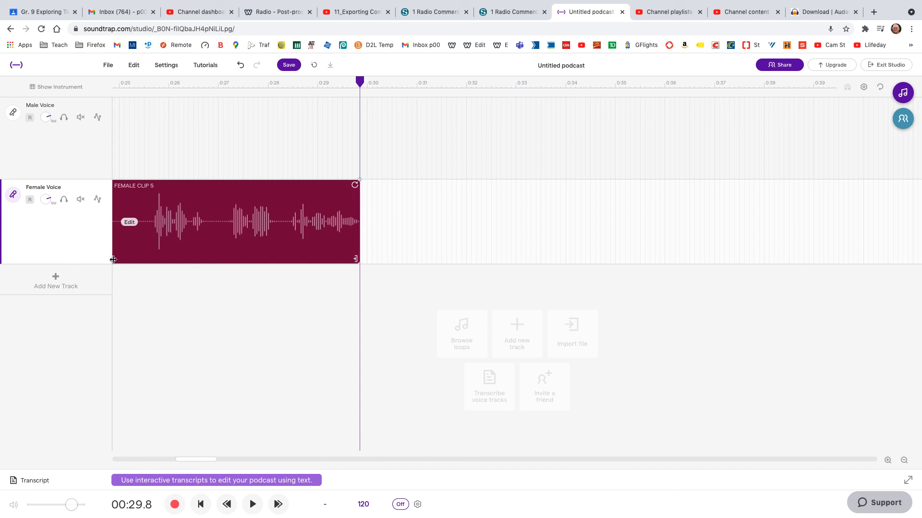
# Trim the leading silence off Female Clip 5 and play the clip back from 0:25.4
pyautogui.hscroll(-8, 117, 261)
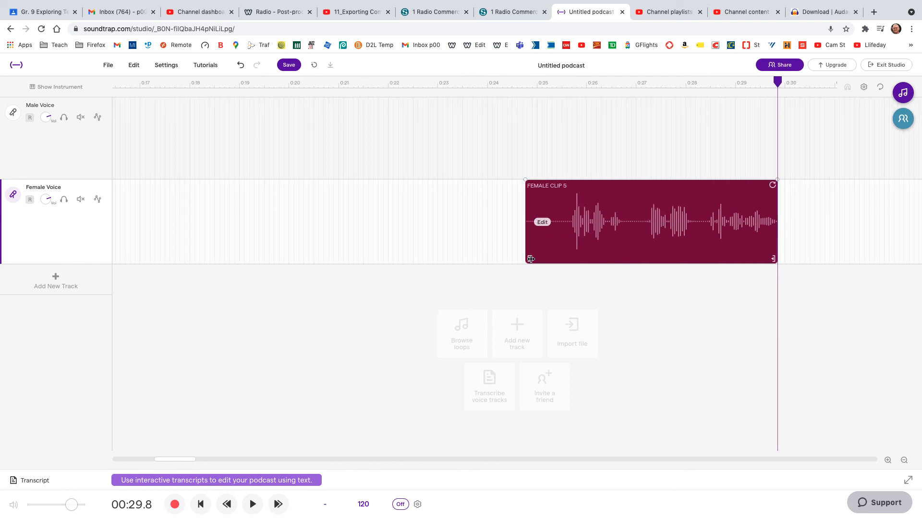
pyautogui.moveTo(531, 260); pyautogui.dragTo(572, 260)
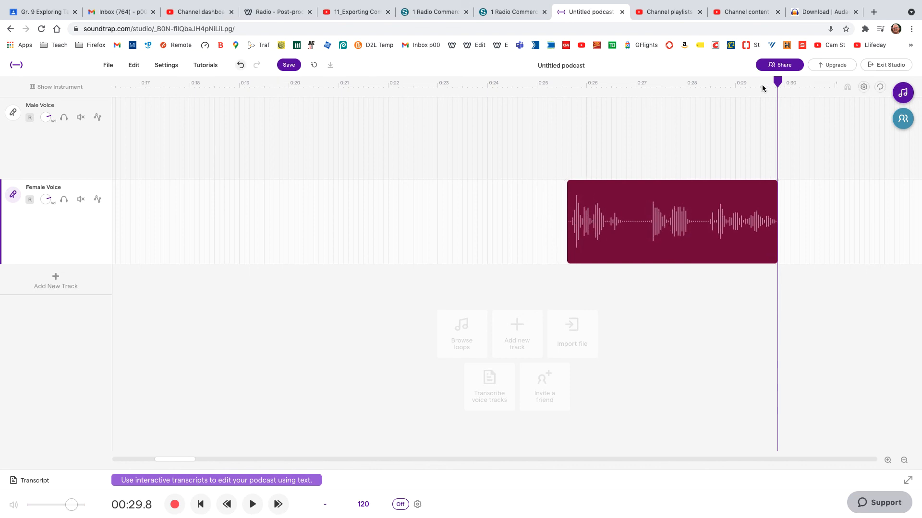
pyautogui.moveTo(777, 83); pyautogui.dragTo(561, 127)
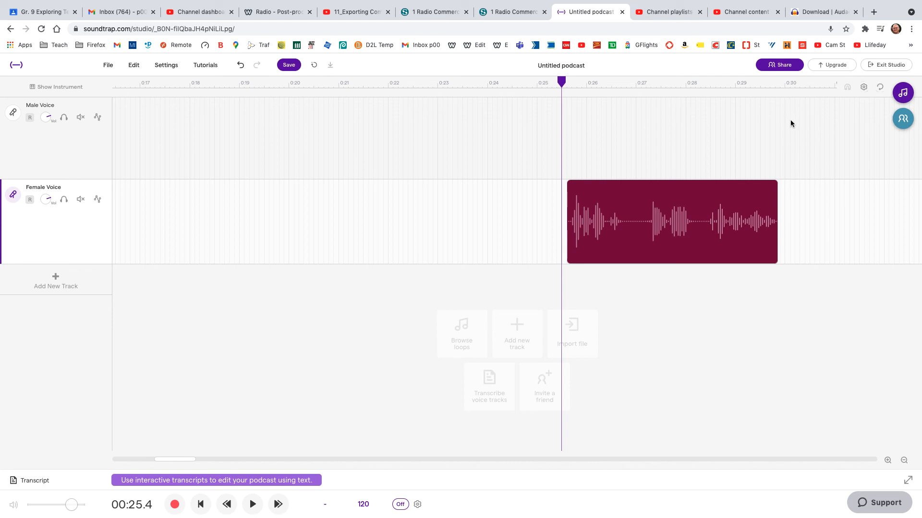
pyautogui.press('space')
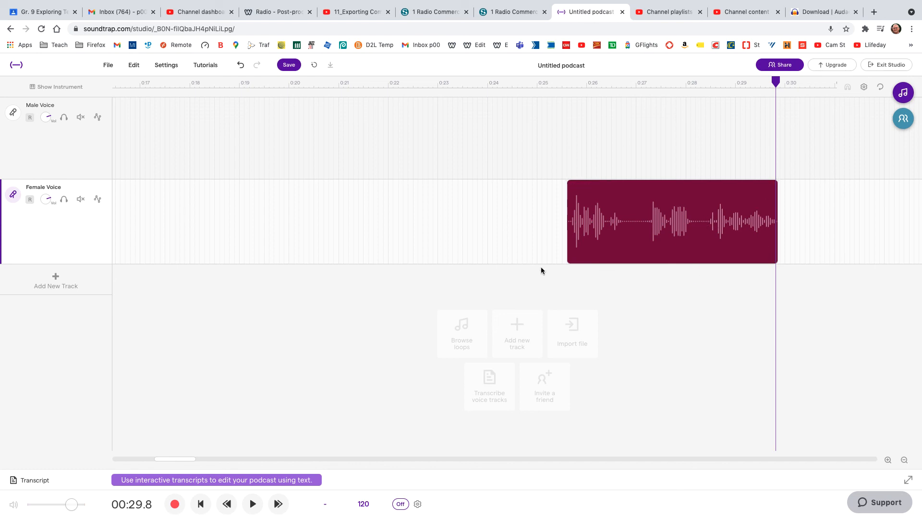
# Examine the placement of the opening voice clips and Female Clip 5, and the gap between them, across the full 30-second timeline
pyautogui.moveTo(179, 460); pyautogui.dragTo(93, 458)
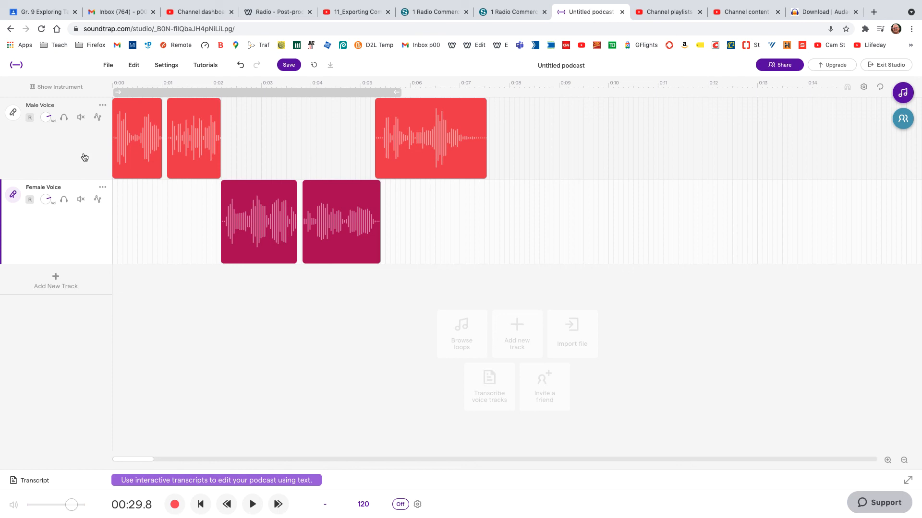
pyautogui.moveTo(137, 138)
pyautogui.moveTo(138, 456); pyautogui.dragTo(190, 456)
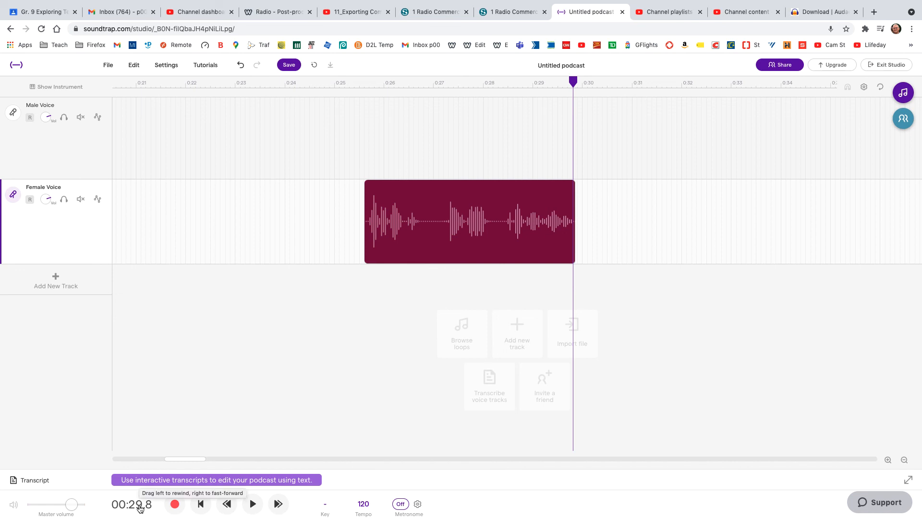
pyautogui.hscroll(3, 396, 365)
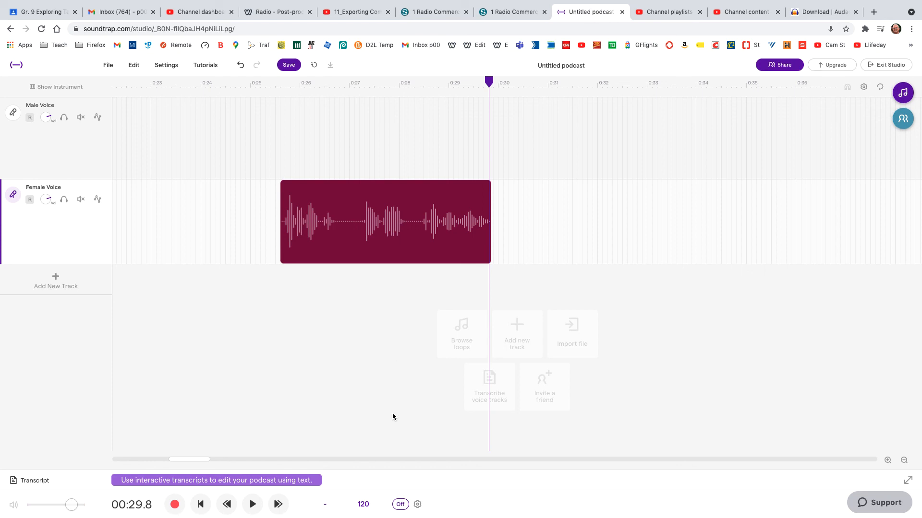
pyautogui.click(902, 461)
pyautogui.click(903, 461)
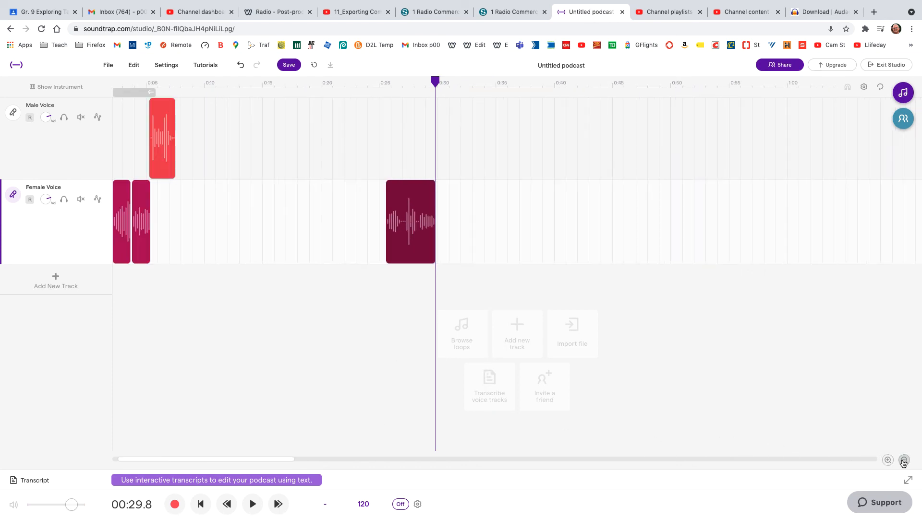
pyautogui.click(901, 461)
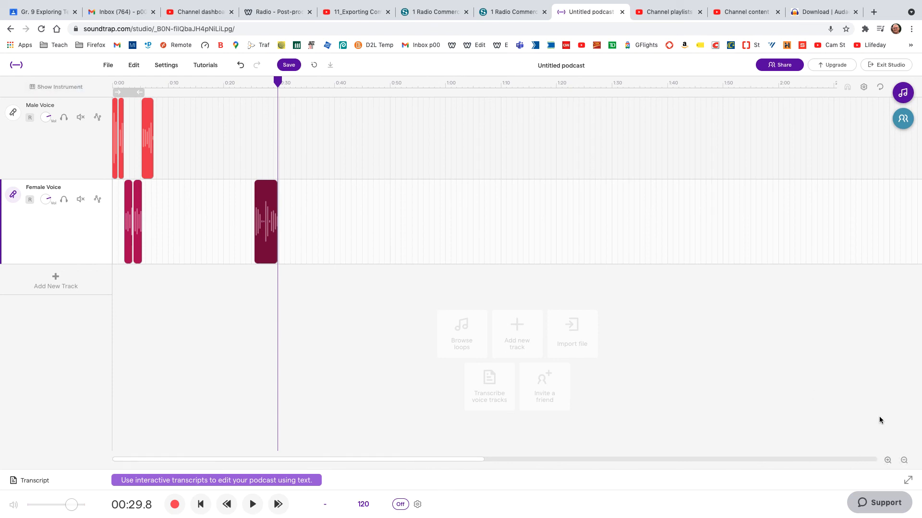
pyautogui.click(907, 460)
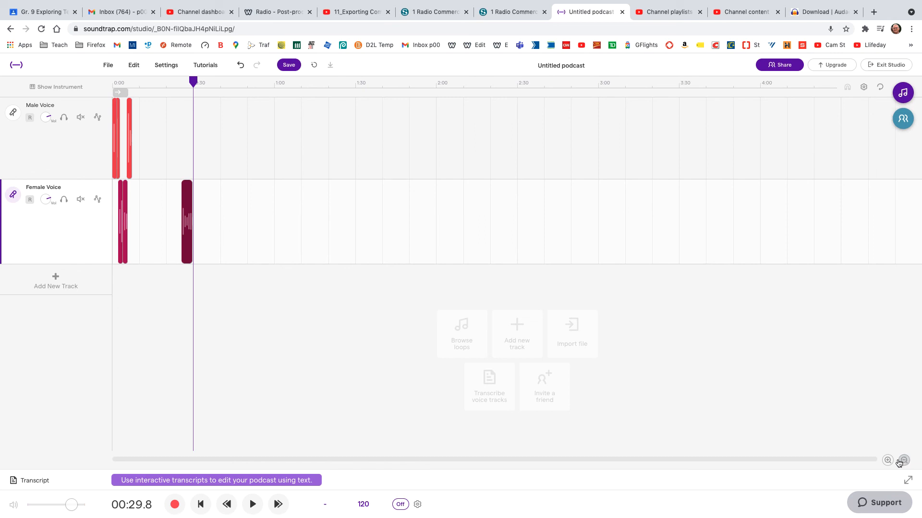
pyautogui.click(887, 461)
pyautogui.click(888, 461)
pyautogui.click(887, 462)
pyautogui.click(888, 461)
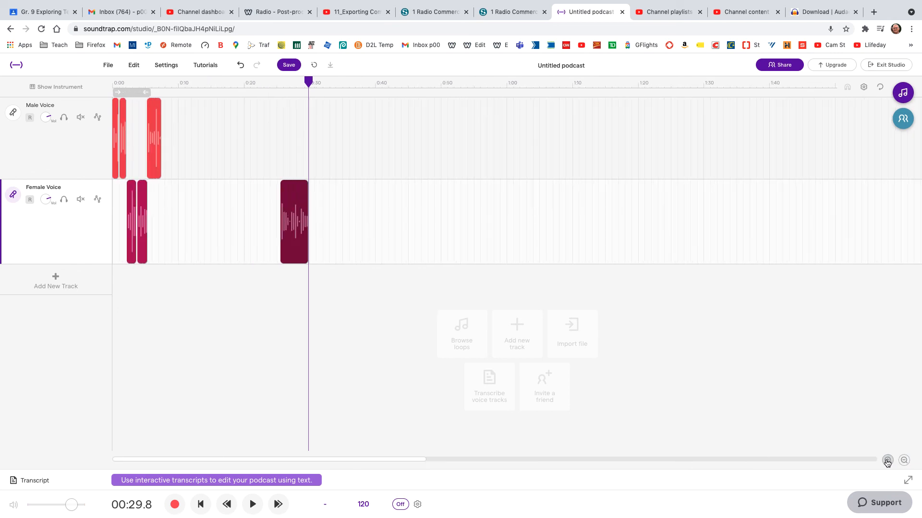
pyautogui.click(888, 462)
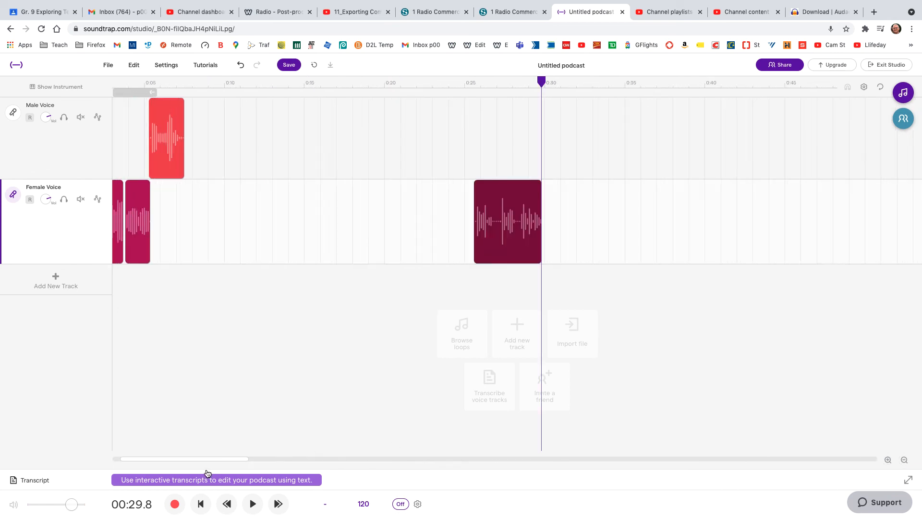
pyautogui.moveTo(215, 458); pyautogui.dragTo(194, 457)
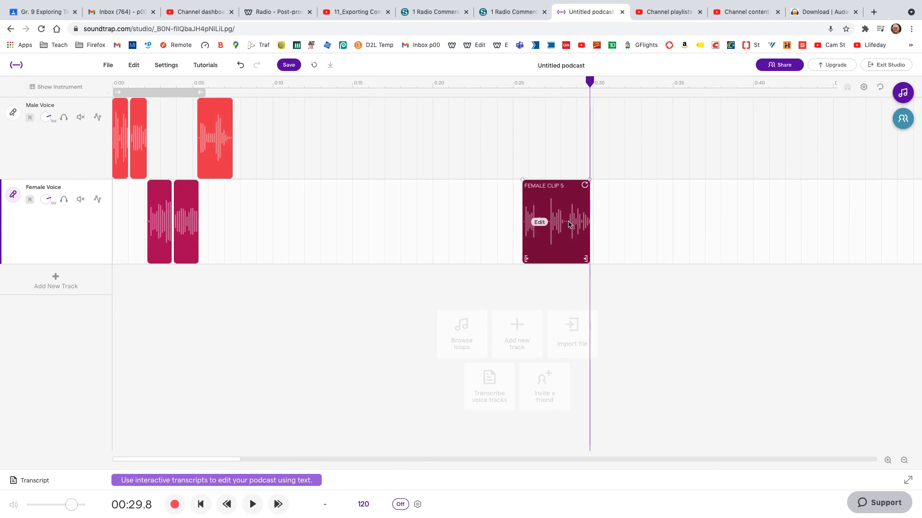
pyautogui.moveTo(541, 234)
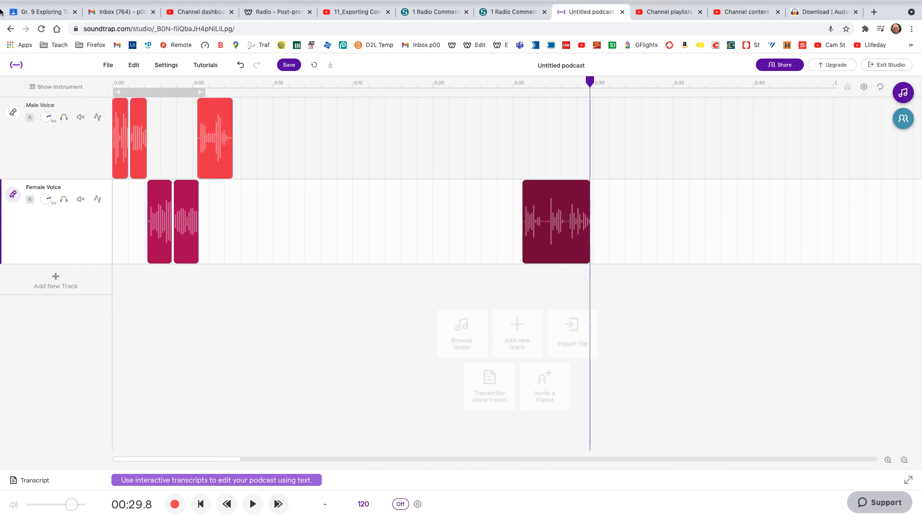
# Save the project under a new name made of the creator's surname followed by "_Radio Commercial Re-creation_V1"
pyautogui.click(108, 65)
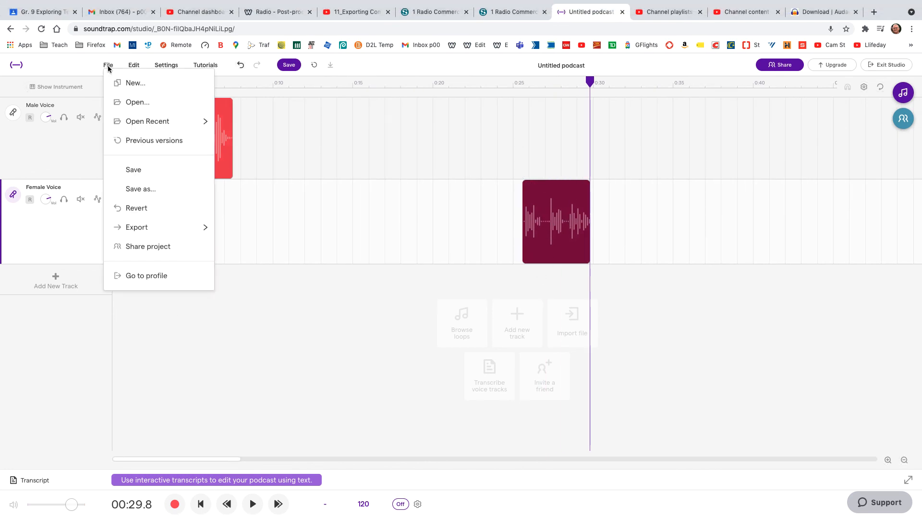
pyautogui.click(154, 193)
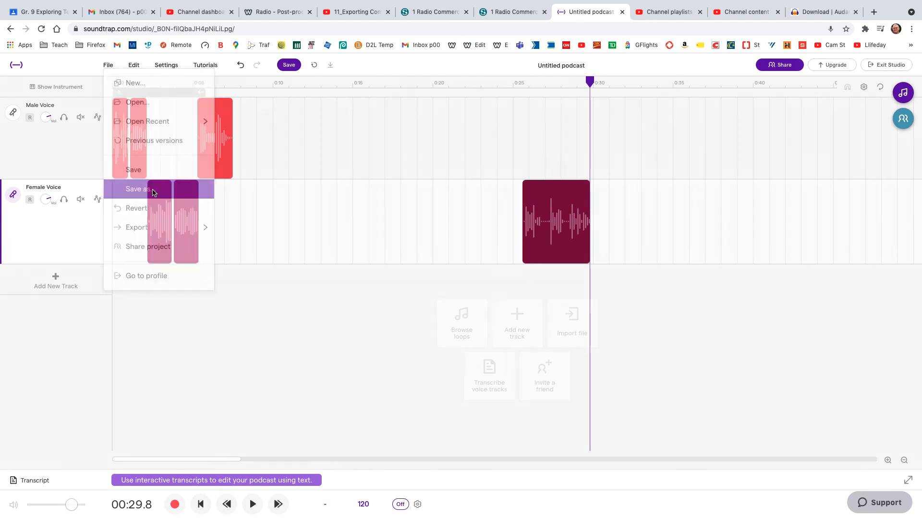
pyautogui.click(442, 283)
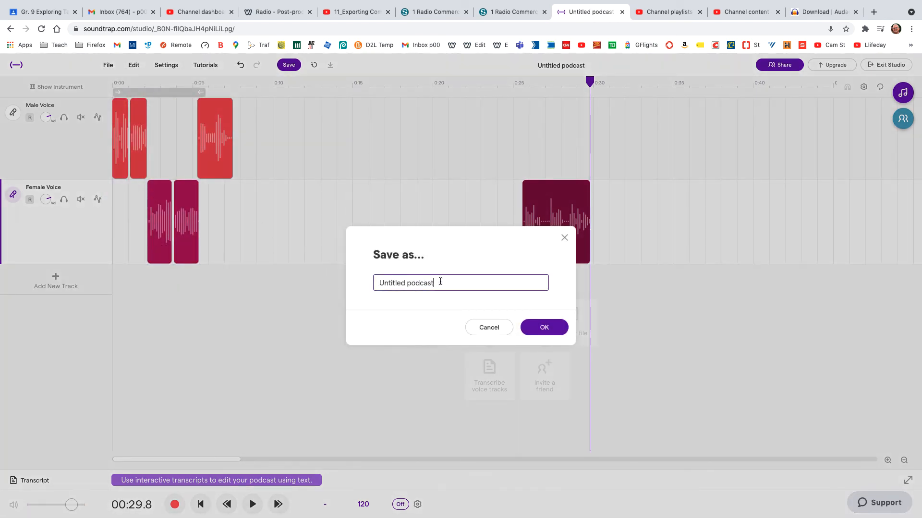
pyautogui.moveTo(437, 283); pyautogui.dragTo(364, 282)
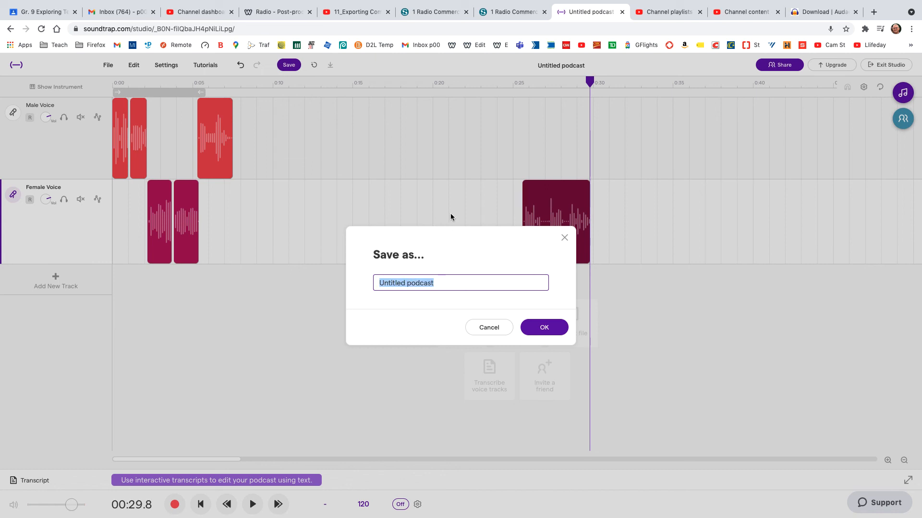
pyautogui.write('Snyder')
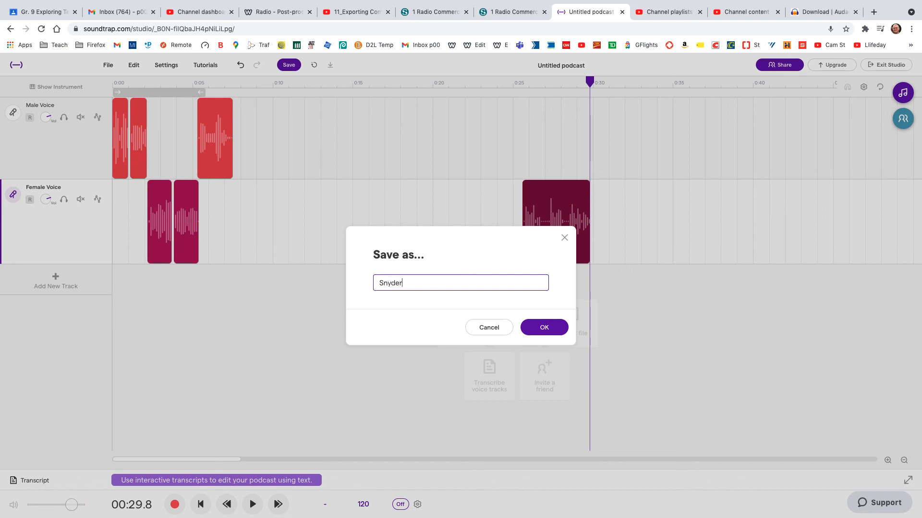
pyautogui.write('_Radio Commercial Ori')
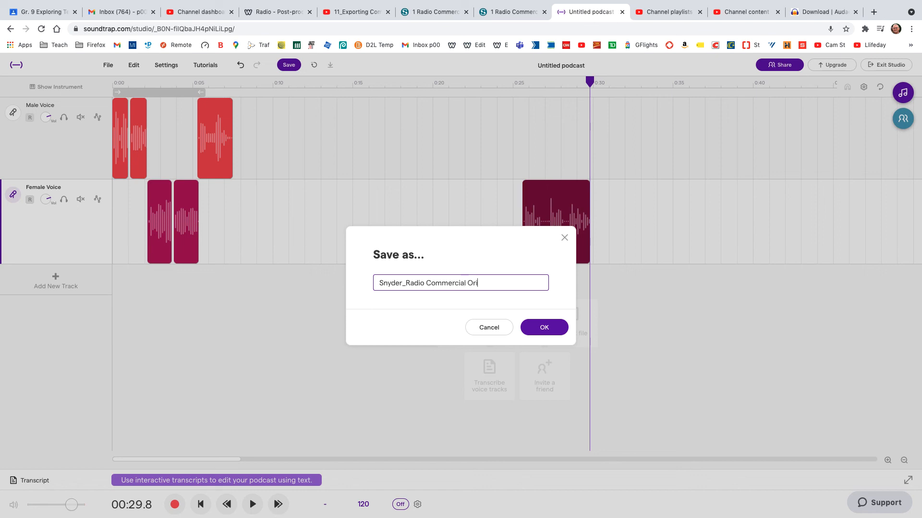
pyautogui.press('BackSpace')
pyautogui.press('BackSpace')
pyautogui.write('Re-creation_V1')
pyautogui.click(551, 326)
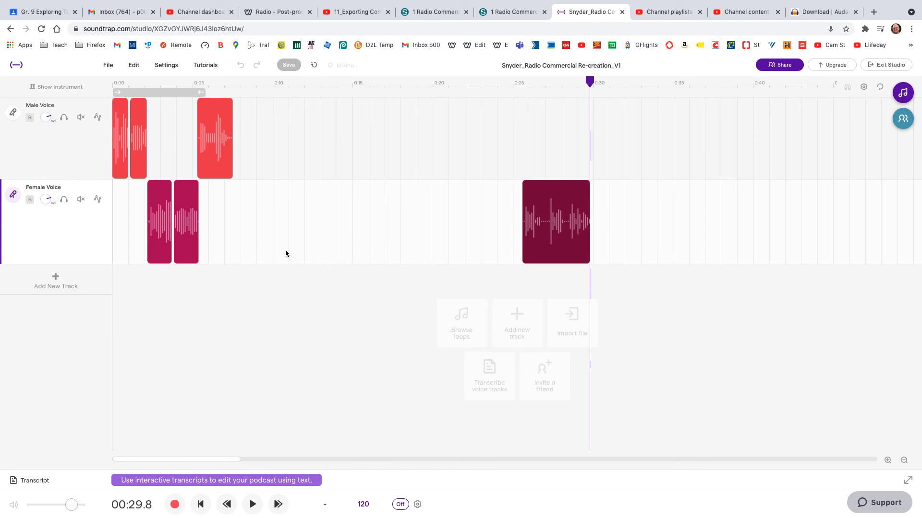
# Save another copy of the project under the same name with the version ending changed to "V2"
pyautogui.click(109, 67)
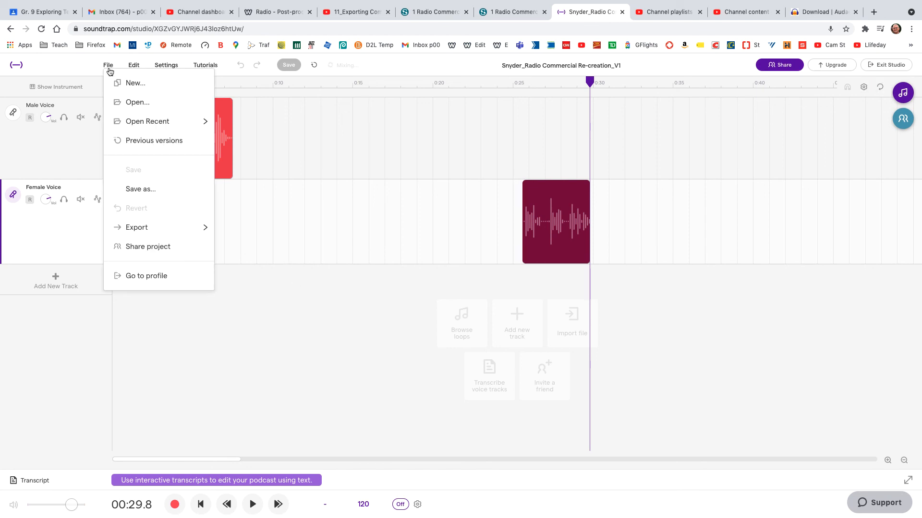
pyautogui.click(142, 189)
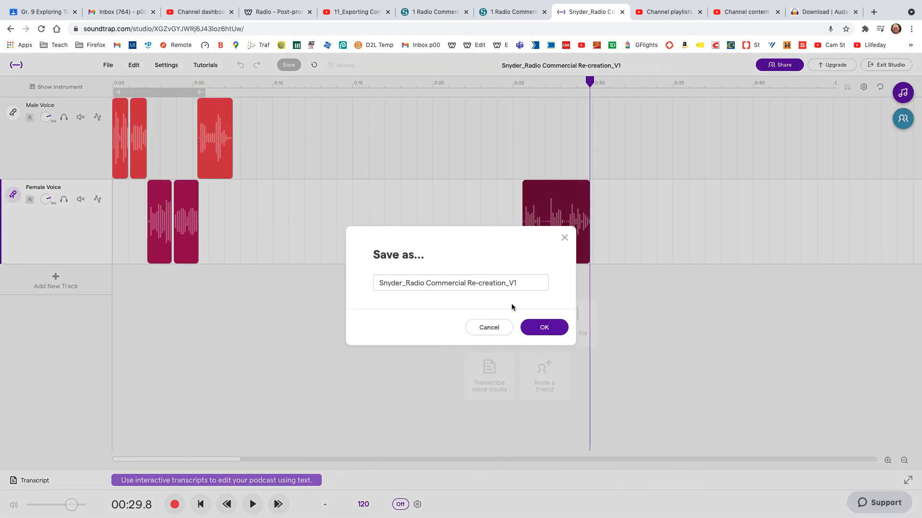
pyautogui.click(515, 286)
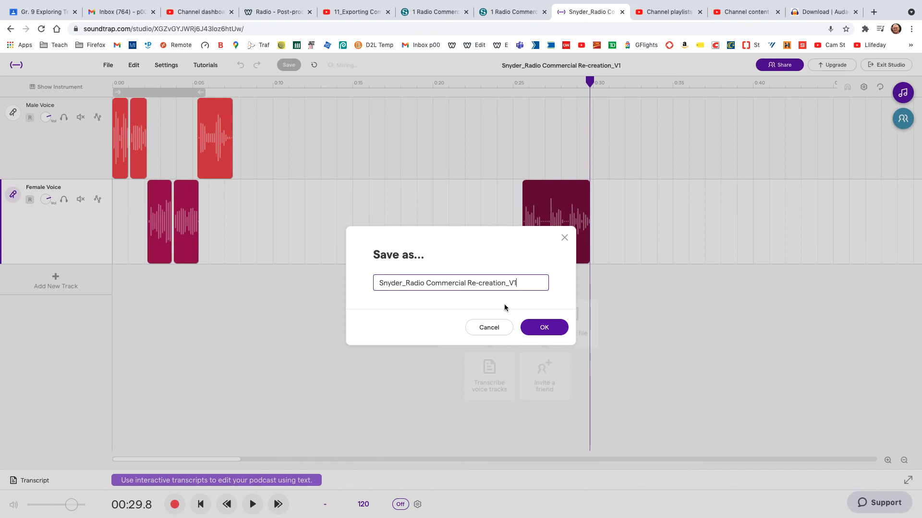
pyautogui.press('BackSpace')
pyautogui.write('2')
pyautogui.click(541, 331)
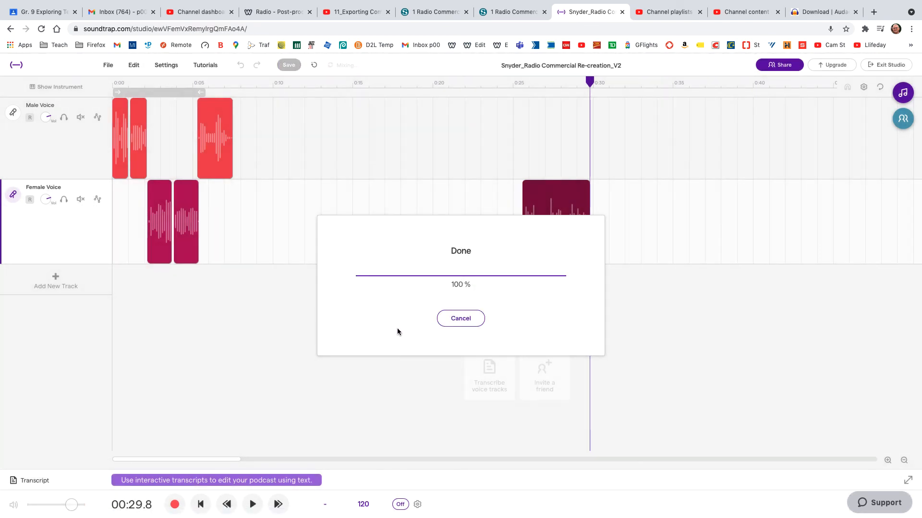